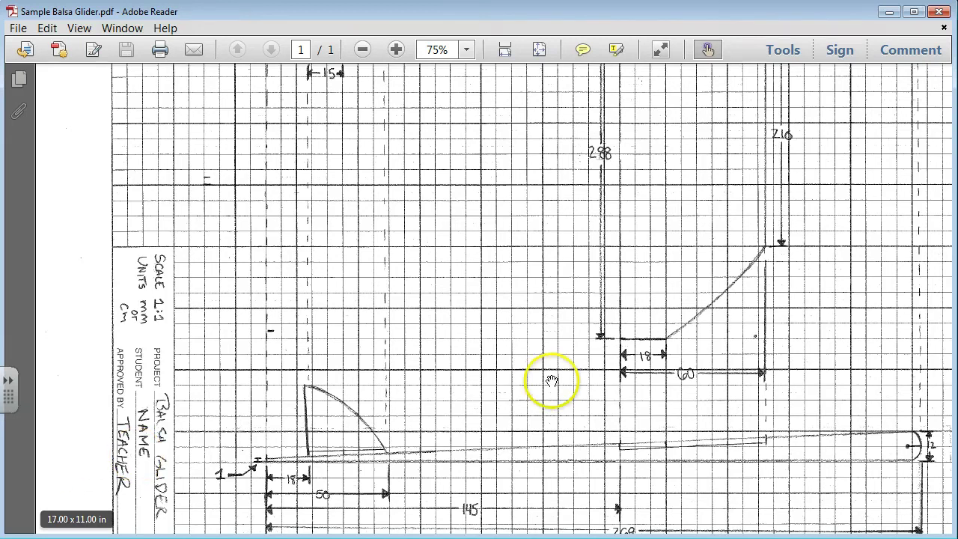
# Open Fuselage Template.ipt from the Glider Project folder and accept the project-location warning
pyautogui.scroll(3, 549, 381)
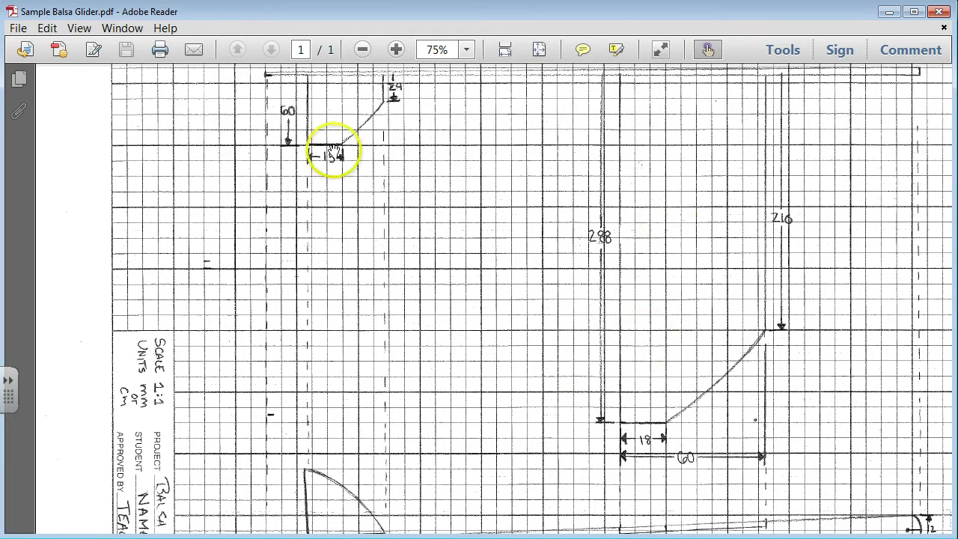
pyautogui.scroll(1, 354, 104)
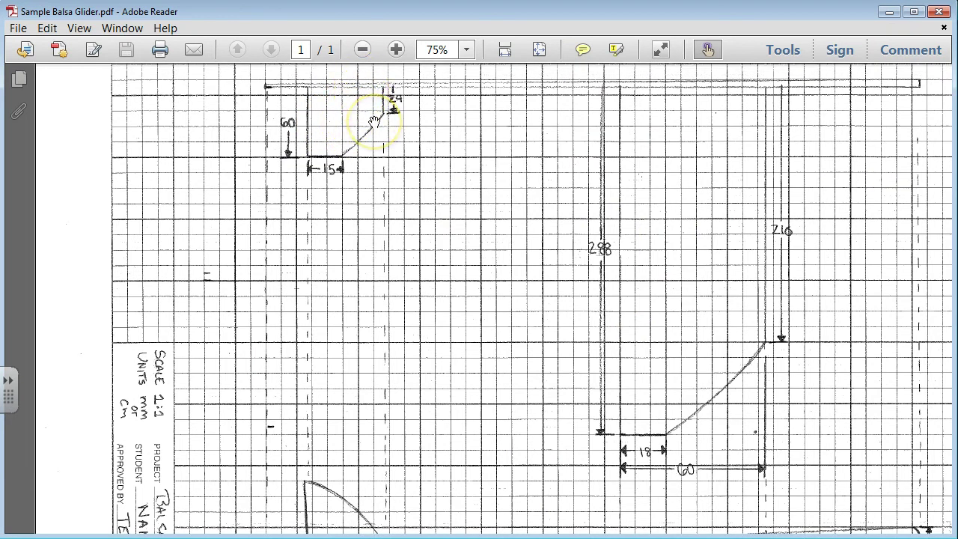
pyautogui.scroll(-3, 374, 122)
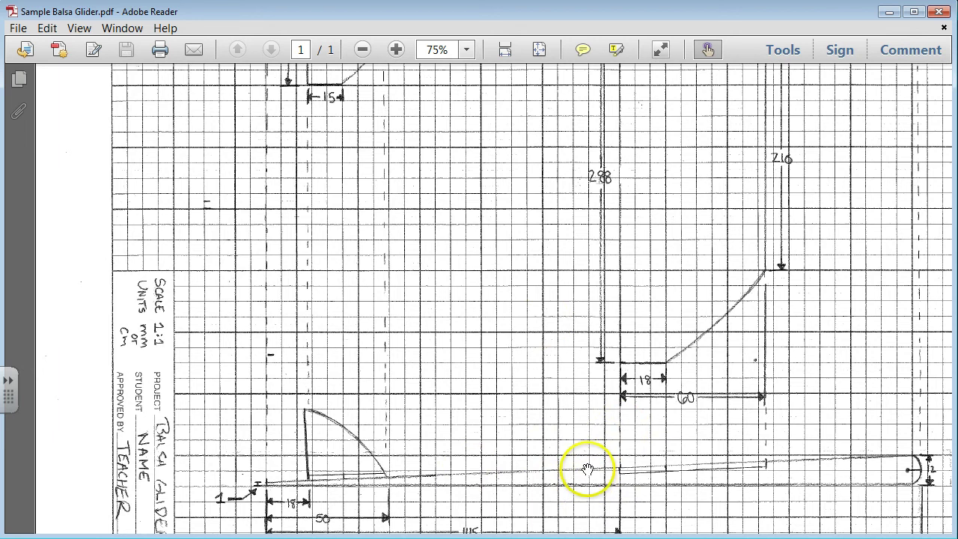
pyautogui.scroll(-2, 592, 466)
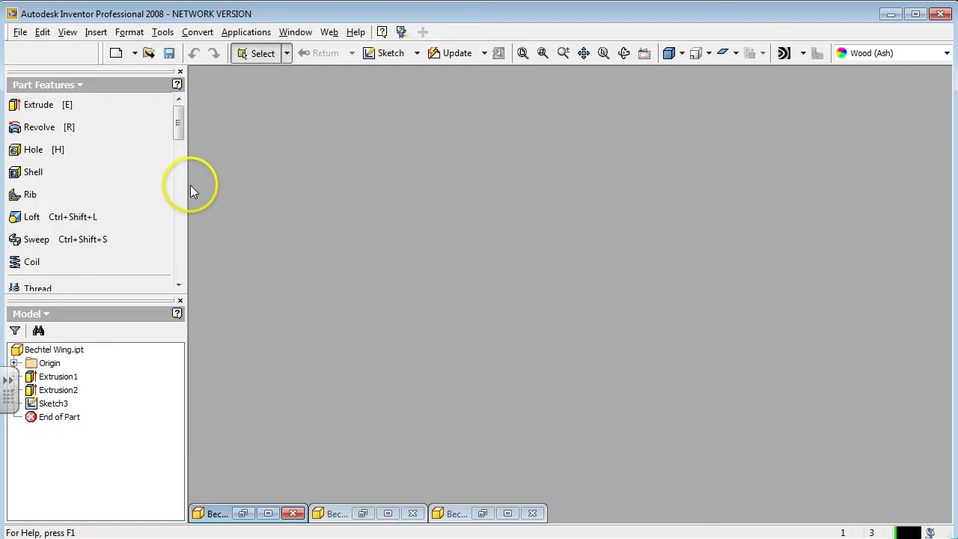
pyautogui.click(149, 53)
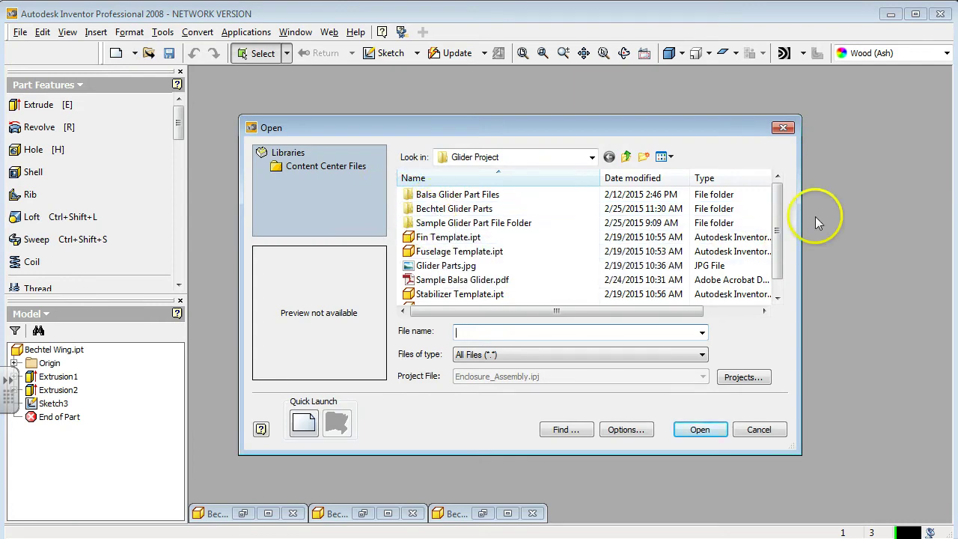
pyautogui.scroll(-1, 784, 217)
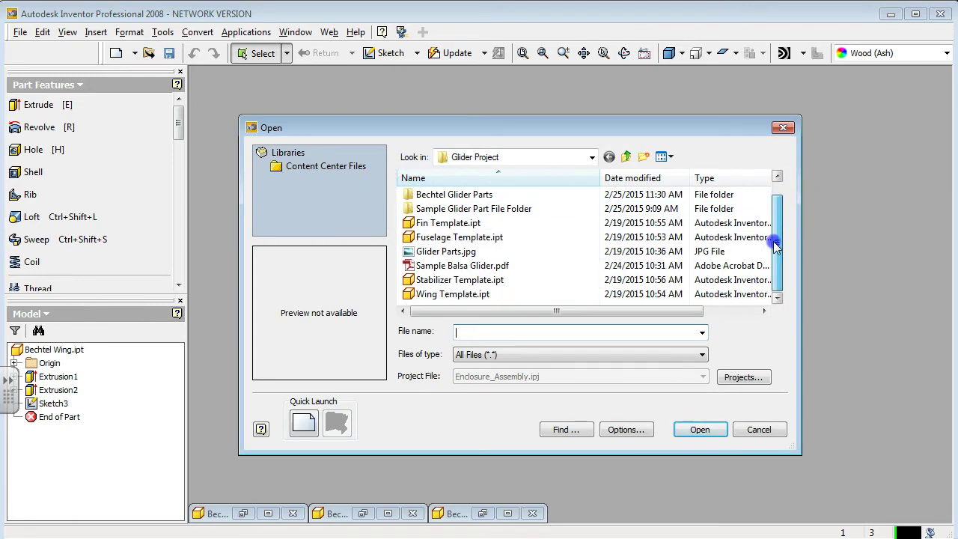
pyautogui.click(461, 237)
pyautogui.click(696, 428)
pyautogui.click(613, 341)
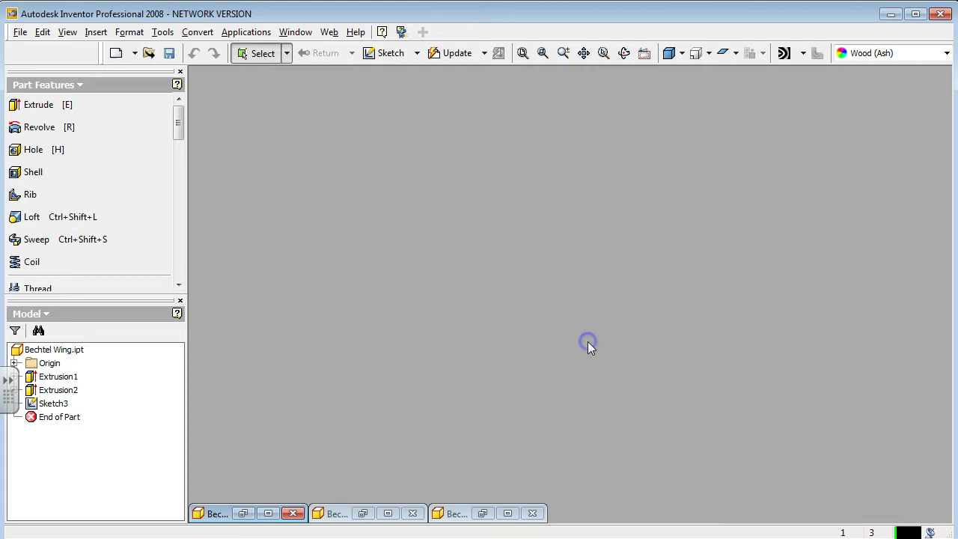
# Rotate the template block and turn its flat face square to the view
pyautogui.click(586, 282)
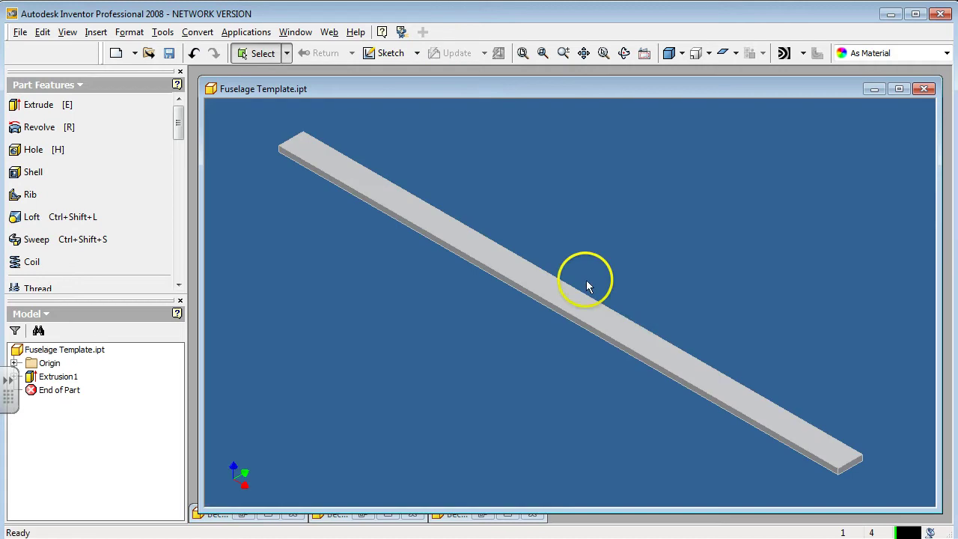
pyautogui.click(624, 53)
pyautogui.moveTo(540, 223); pyautogui.dragTo(582, 274)
pyautogui.click(644, 53)
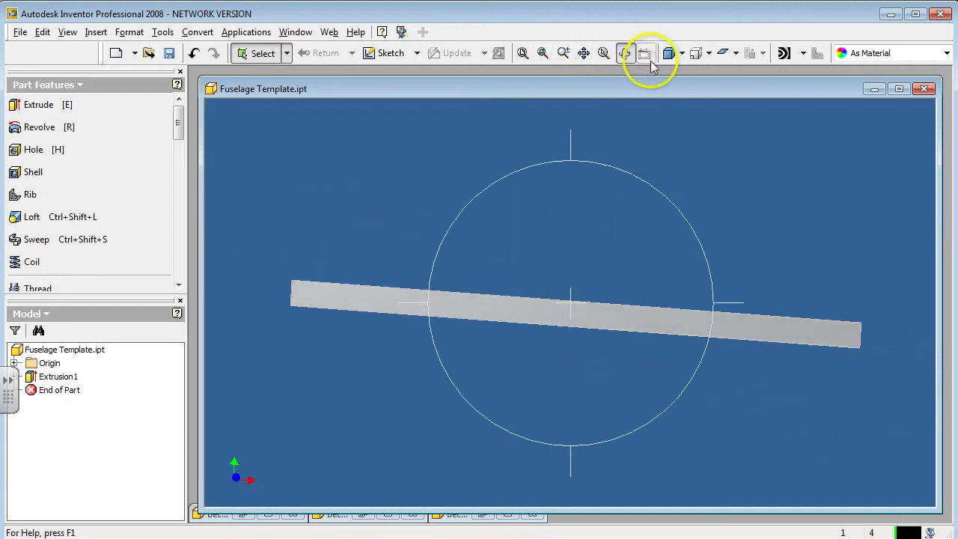
pyautogui.click(551, 315)
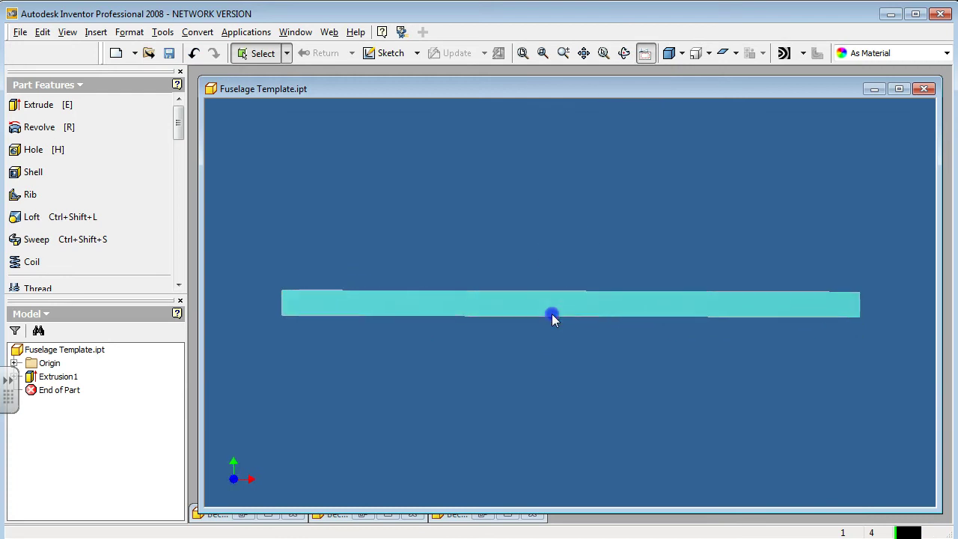
# Create Sketch2 on the block's flat face
pyautogui.click(386, 53)
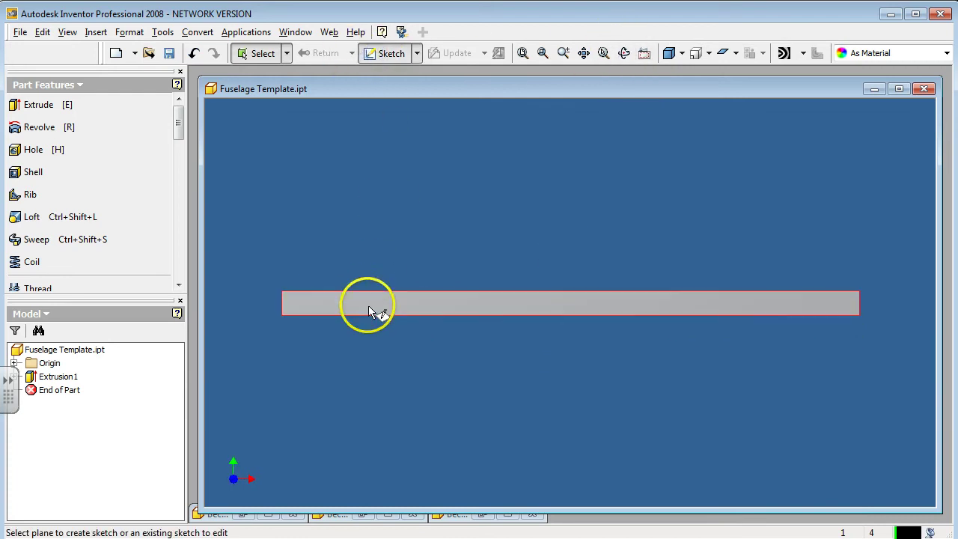
pyautogui.click(369, 307)
pyautogui.scroll(2, 376, 295)
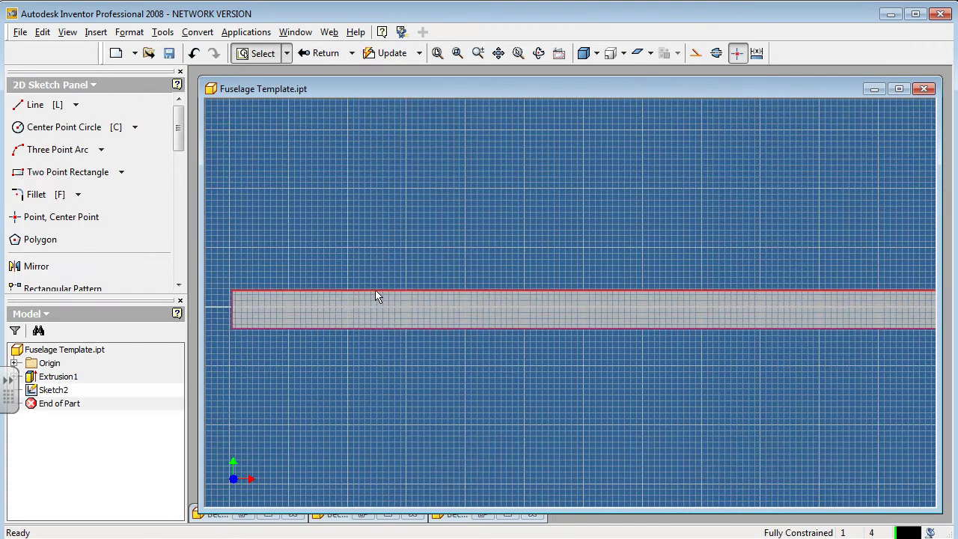
pyautogui.scroll(-2, 524, 295)
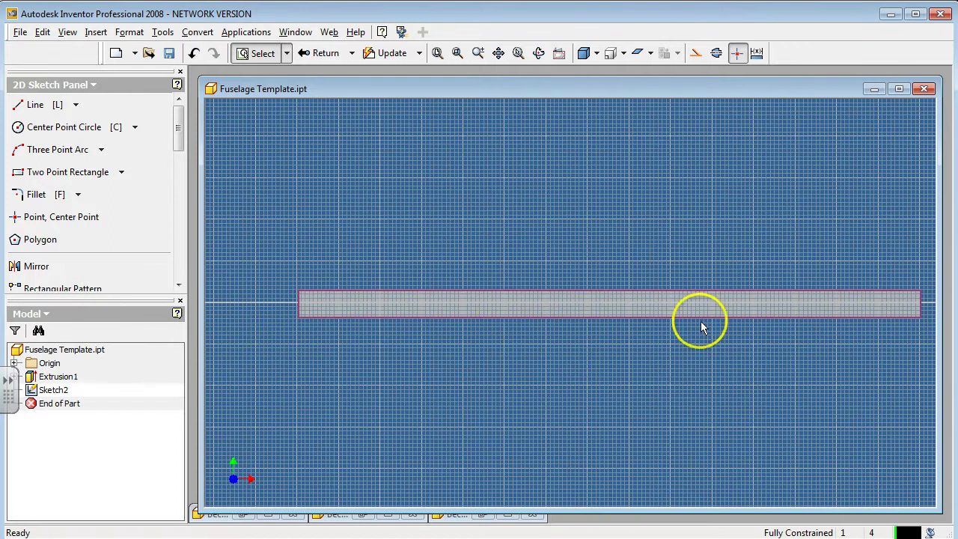
pyautogui.scroll(-1, 695, 325)
pyautogui.scroll(1, 780, 307)
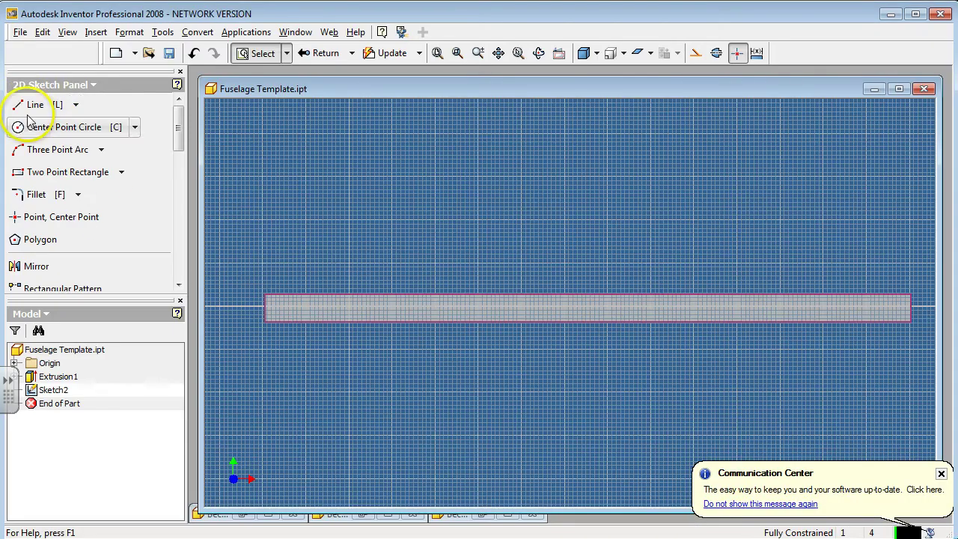
# Draw the bottom line along the block and dimension it to 269 mm
pyautogui.click(30, 105)
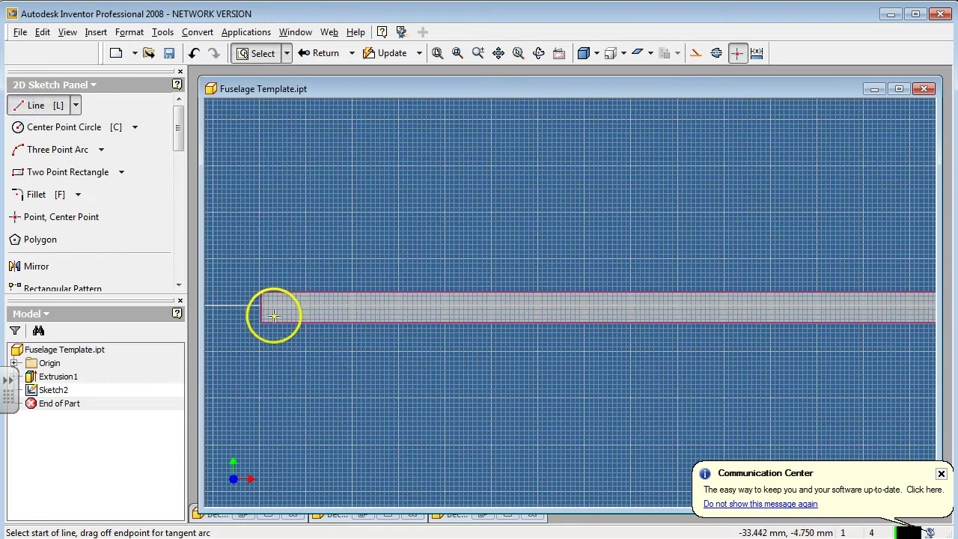
pyautogui.click(274, 318)
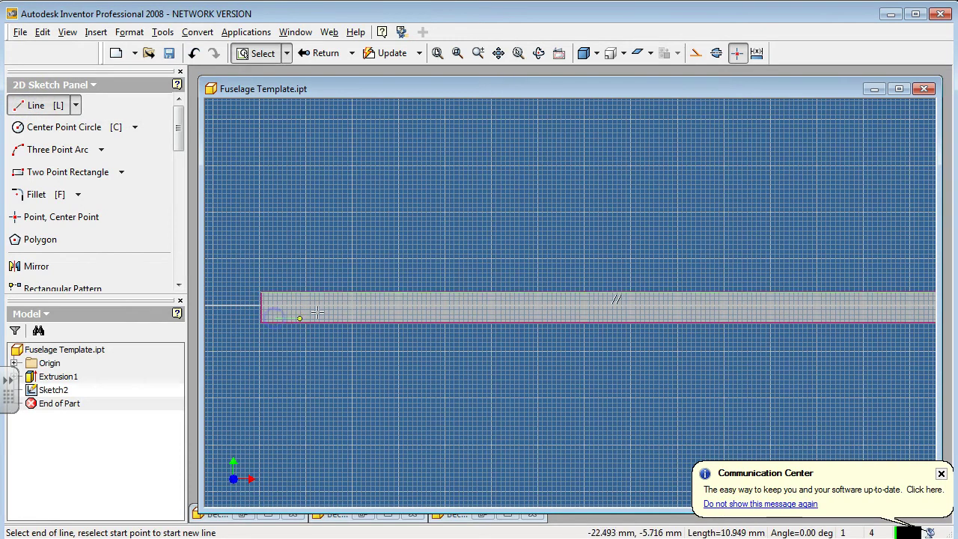
pyautogui.click(826, 318)
pyautogui.press('d')
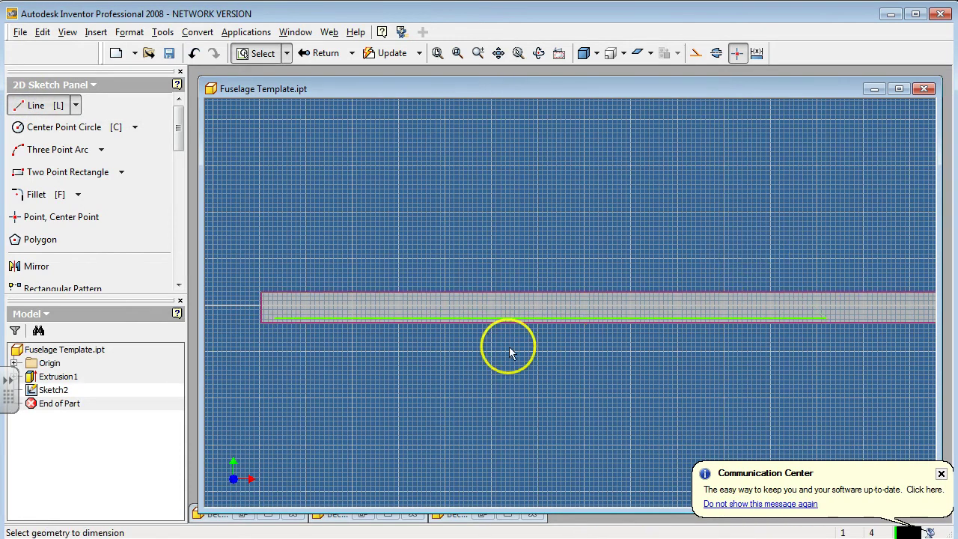
pyautogui.click(507, 320)
pyautogui.click(511, 360)
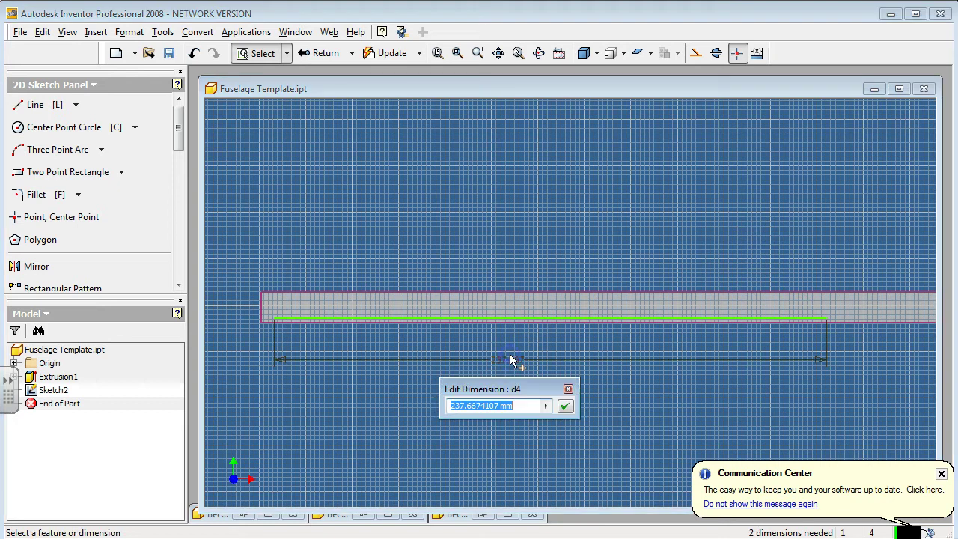
pyautogui.press('Return')
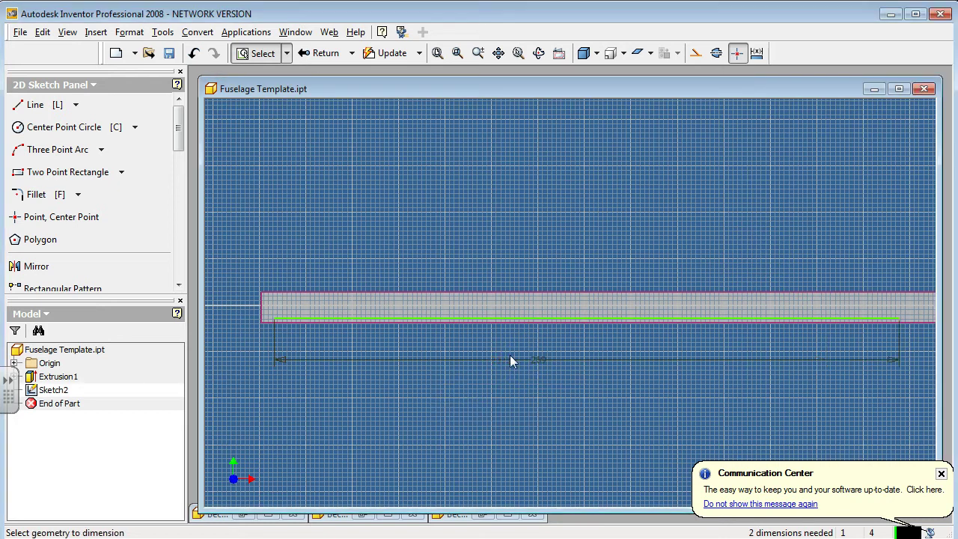
# Draw the outline's top edge from the bottom line's left end to the right end
pyautogui.scroll(2, 507, 360)
pyautogui.scroll(-1, 507, 360)
pyautogui.moveTo(381, 327); pyautogui.dragTo(269, 314)
pyautogui.click(33, 104)
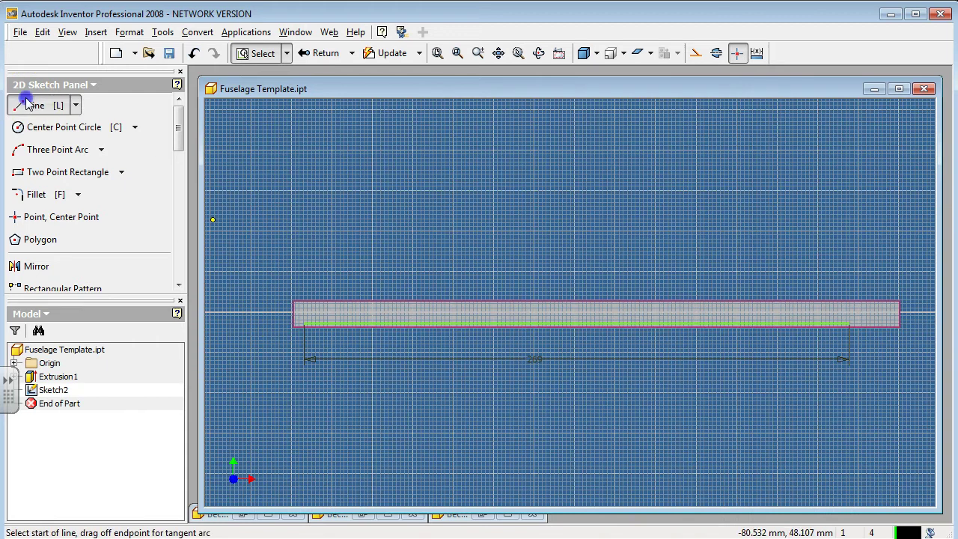
pyautogui.click(304, 323)
pyautogui.moveTo(408, 314)
pyautogui.mouseDown()
pyautogui.moveTo(824, 295)
pyautogui.moveTo(856, 306)
pyautogui.moveTo(846, 302)
pyautogui.mouseUp()
pyautogui.scroll(-2, 853, 306)
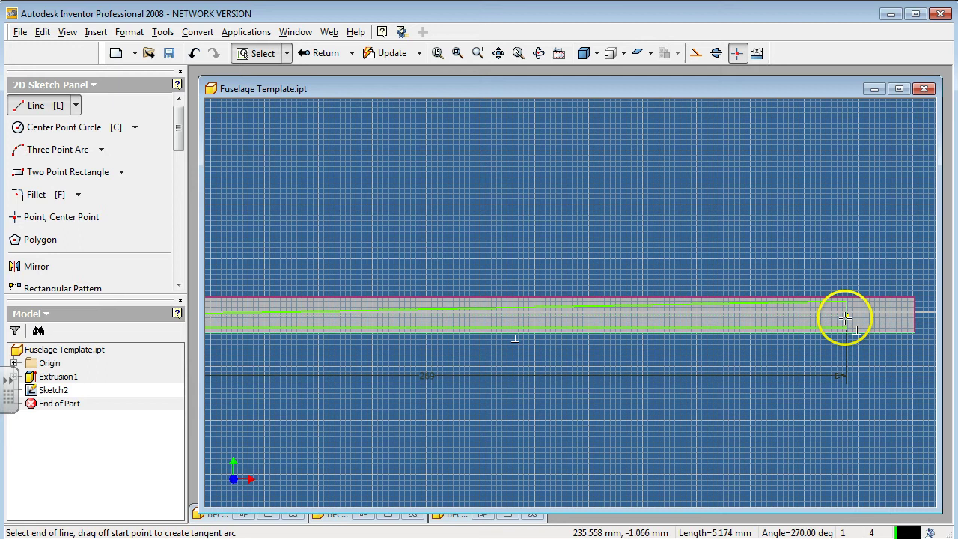
pyautogui.press('Escape')
# Dimension the profile's left end line to 1 mm, checking the glider drawing for the value
pyautogui.scroll(-1, 637, 299)
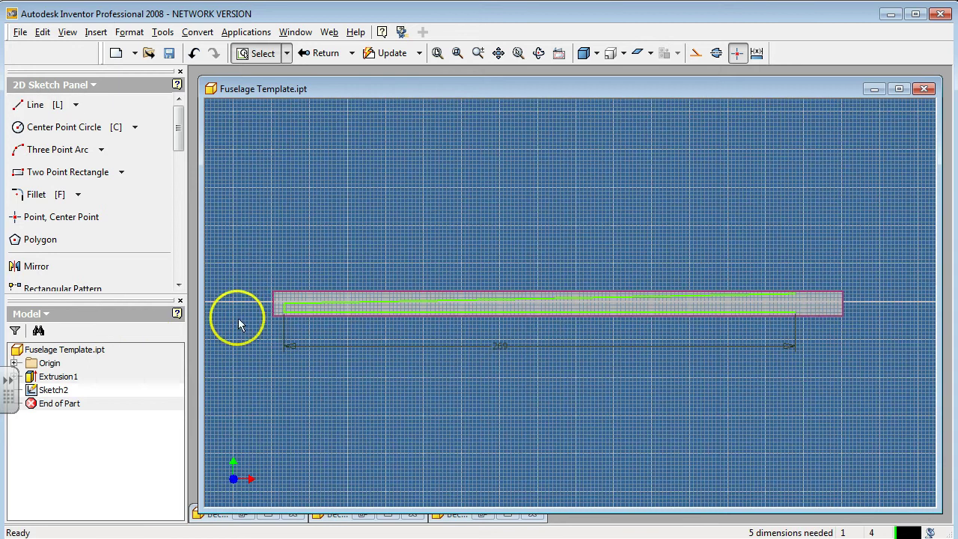
pyautogui.scroll(2, 299, 296)
pyautogui.press('d')
pyautogui.scroll(2, 262, 302)
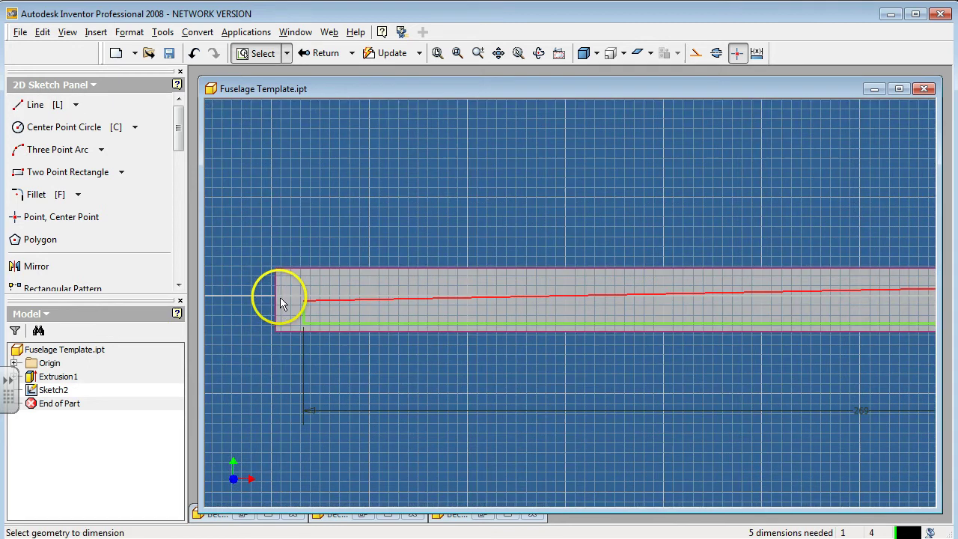
pyautogui.click(310, 317)
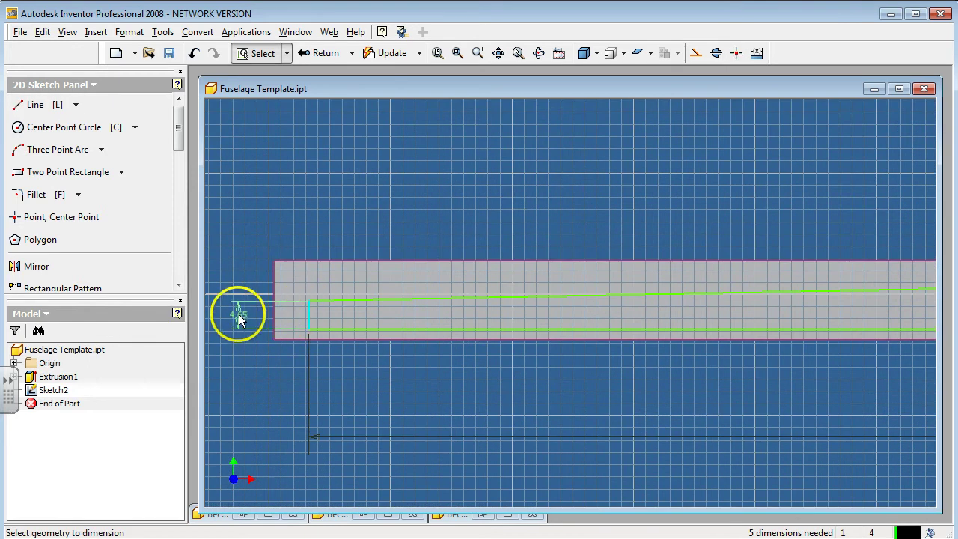
pyautogui.click(238, 318)
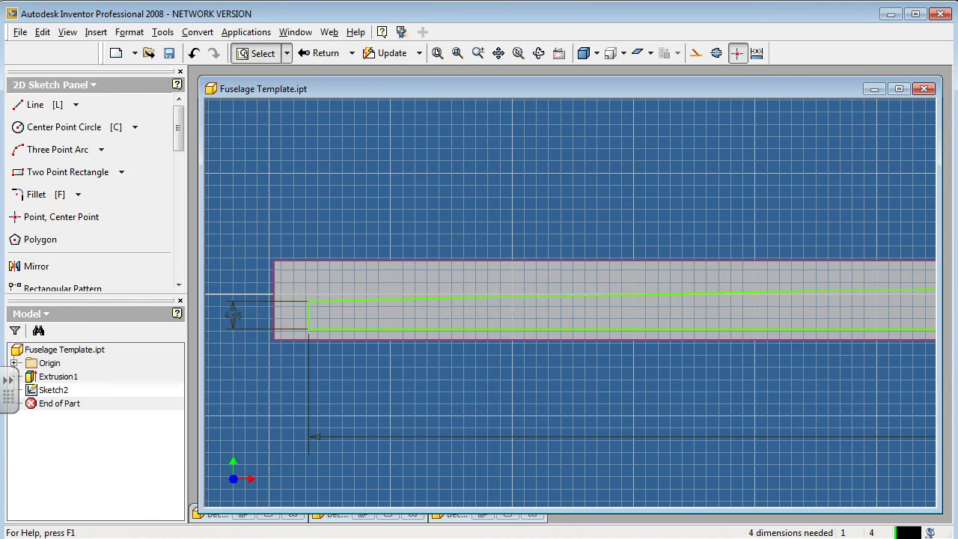
pyautogui.hotkey('alt', 'Tab')
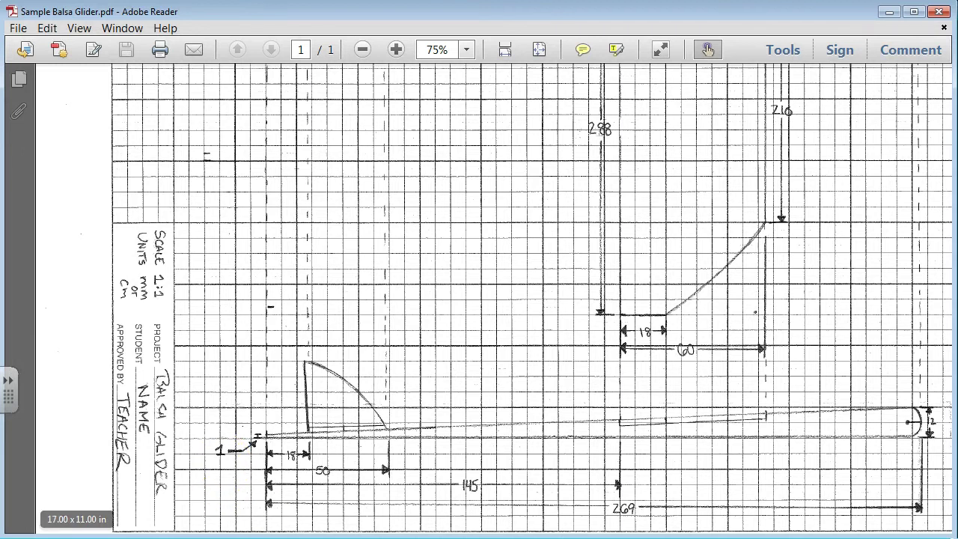
pyautogui.hotkey('alt', 'Tab')
pyautogui.doubleClick(234, 315)
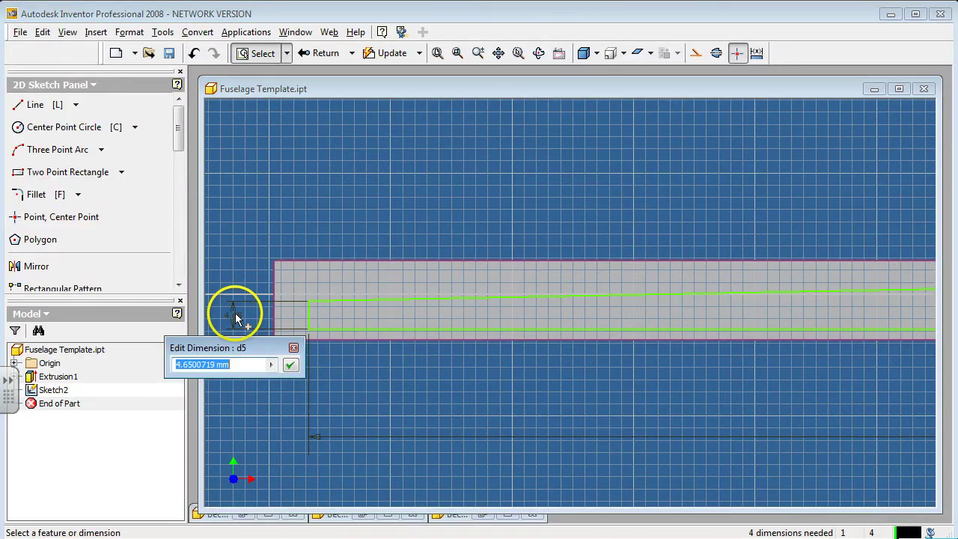
pyautogui.write('1')
pyautogui.press('Return')
# Dimension the profile's right end height to 8 mm
pyautogui.scroll(-4, 243, 326)
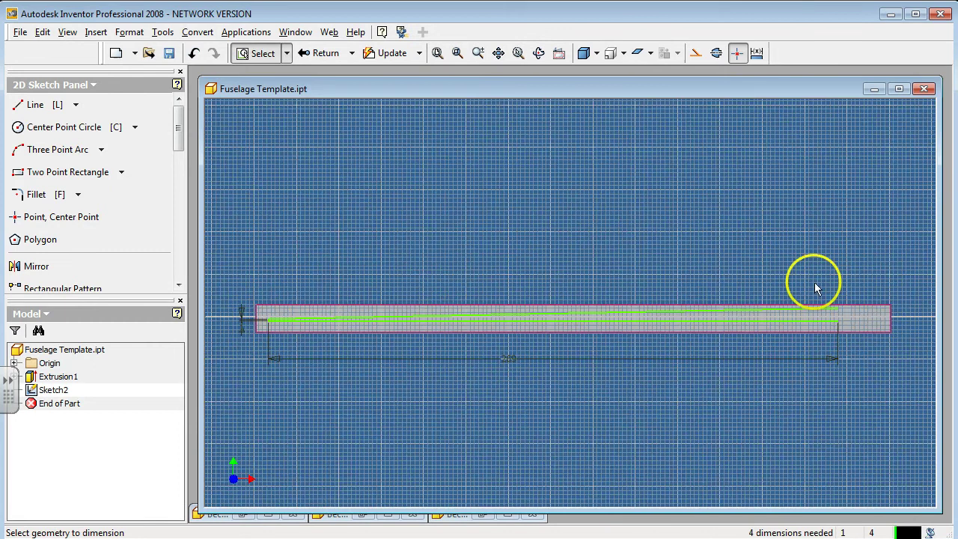
pyautogui.click(838, 321)
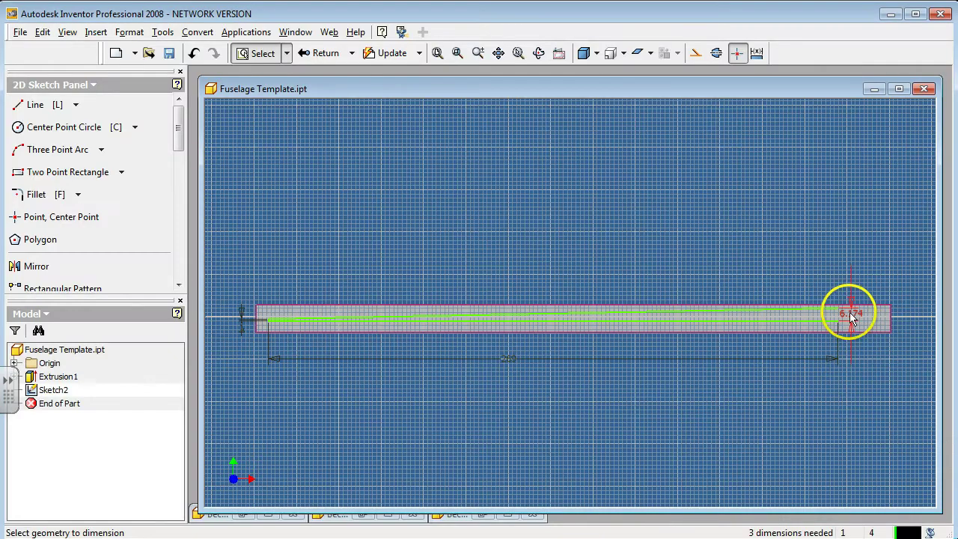
pyautogui.click(849, 314)
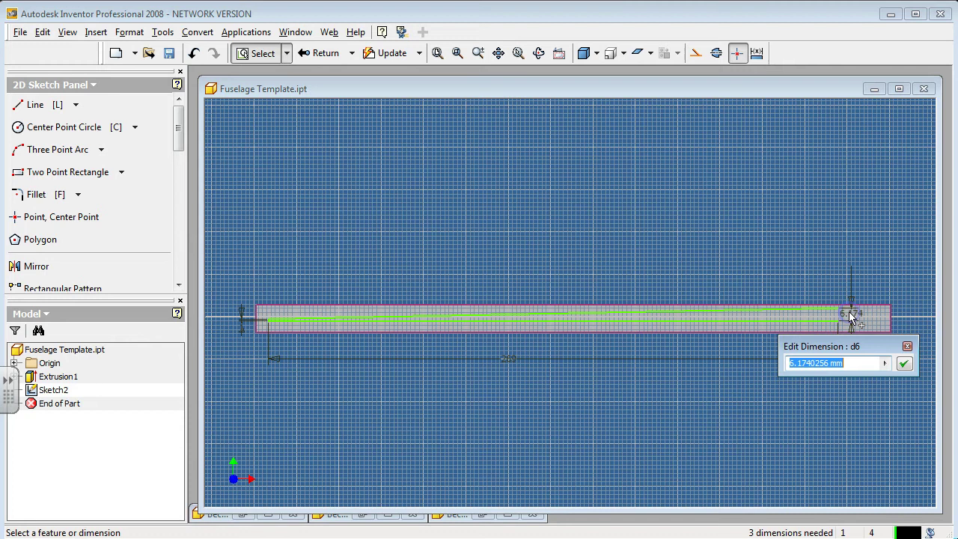
pyautogui.write('8')
pyautogui.press('Return')
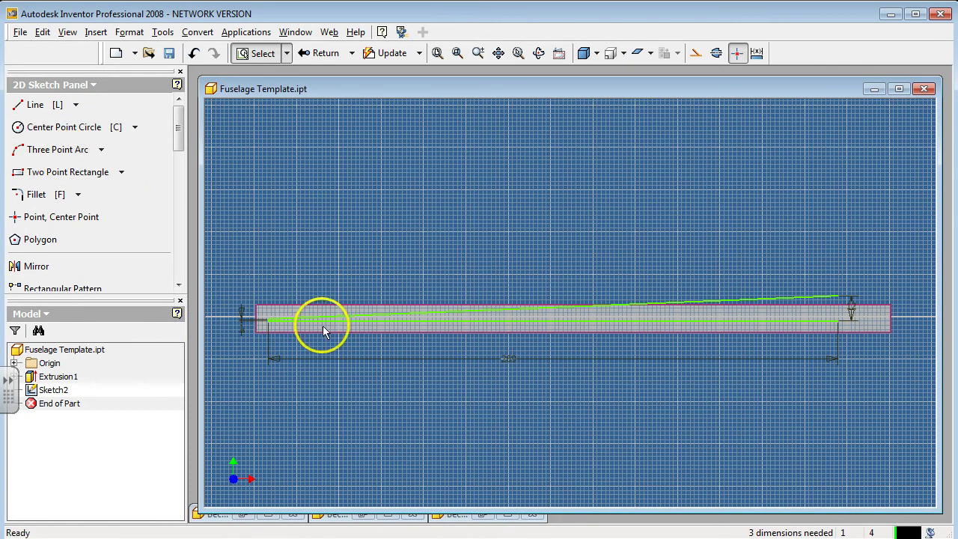
# Drag the bottom line onto the block's lower edge and check the 12 and 269 dimensions
pyautogui.moveTo(322, 323); pyautogui.dragTo(323, 329)
pyautogui.scroll(4, 312, 325)
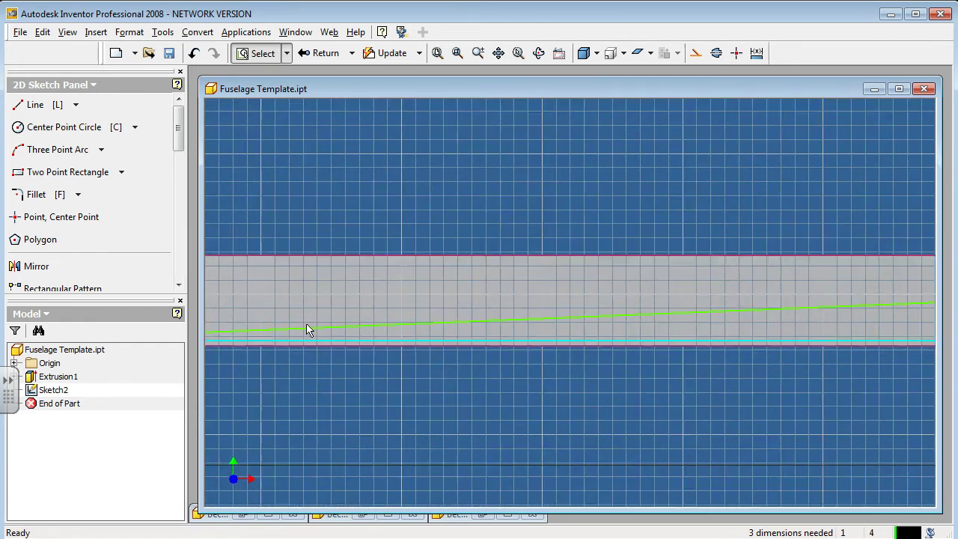
pyautogui.scroll(-5, 588, 317)
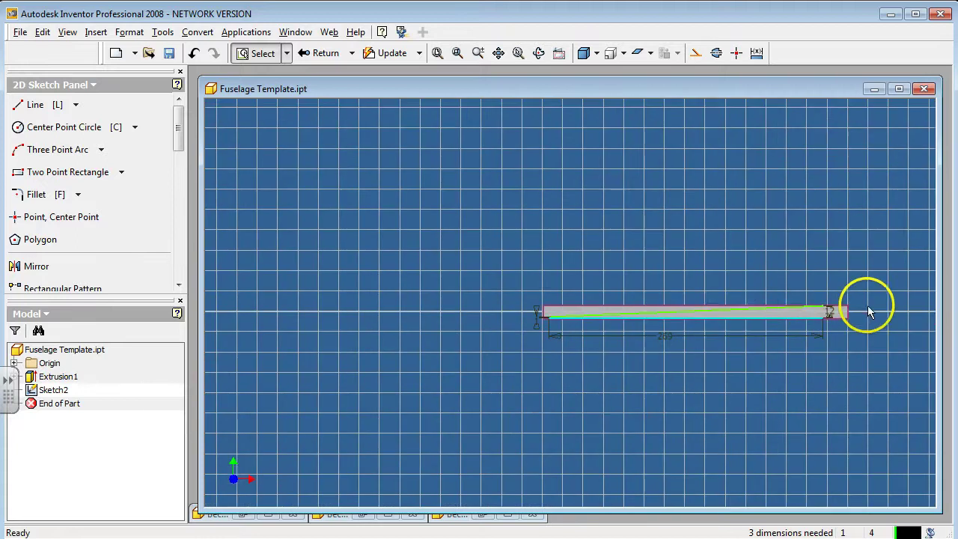
pyautogui.scroll(4, 868, 305)
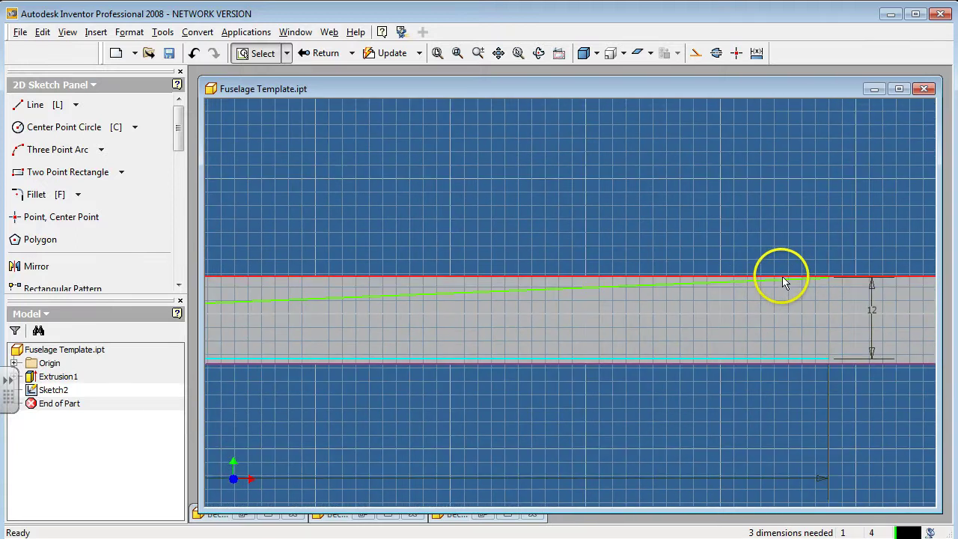
pyautogui.scroll(3, 850, 276)
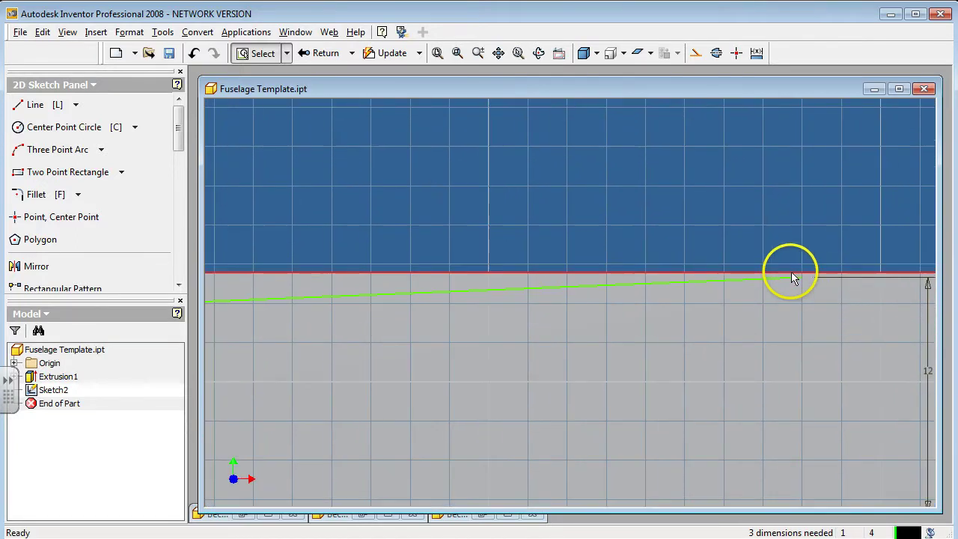
pyautogui.scroll(-4, 794, 276)
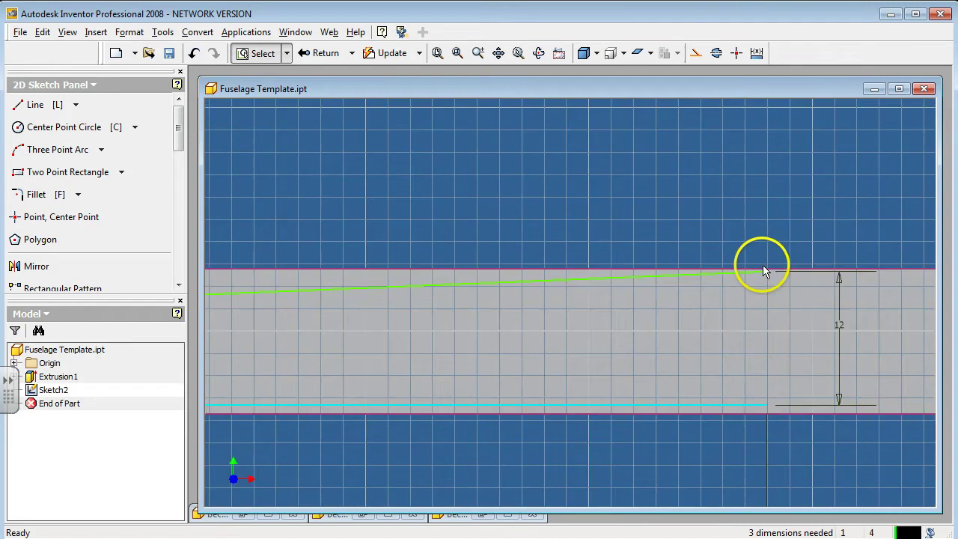
pyautogui.scroll(-5, 767, 269)
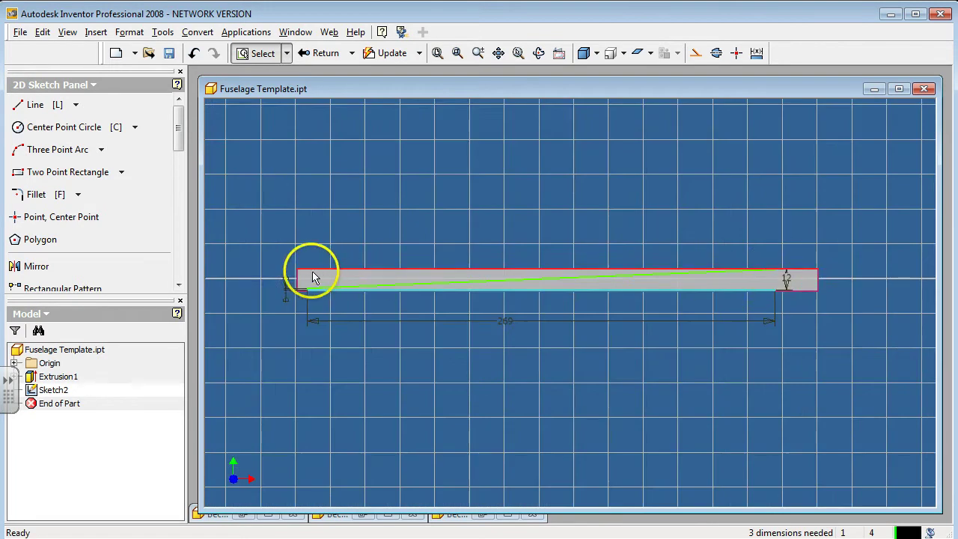
pyautogui.scroll(4, 299, 300)
pyautogui.scroll(-2, 279, 310)
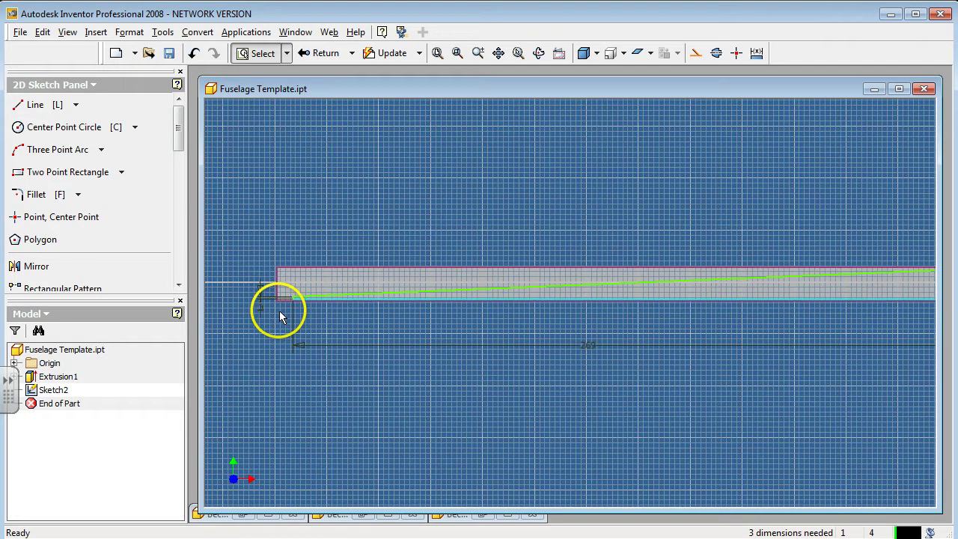
pyautogui.scroll(-3, 281, 292)
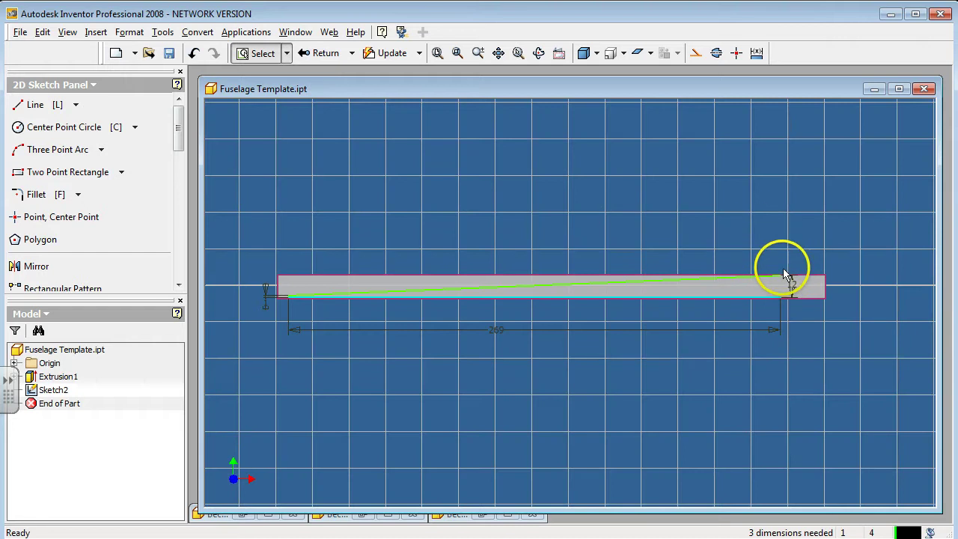
pyautogui.scroll(2, 781, 266)
pyautogui.scroll(2, 790, 260)
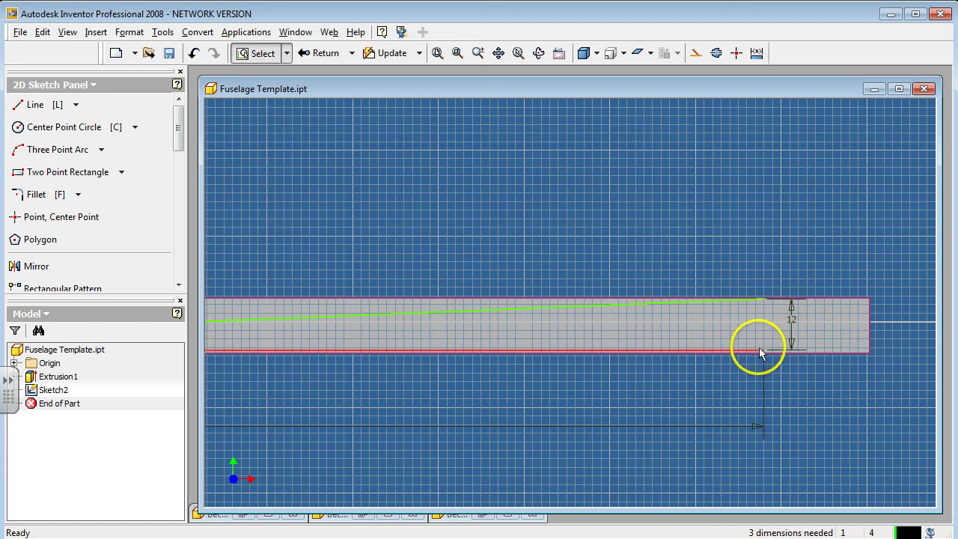
# Draw a three-point arc joining the top and bottom lines at the tail end
pyautogui.click(27, 150)
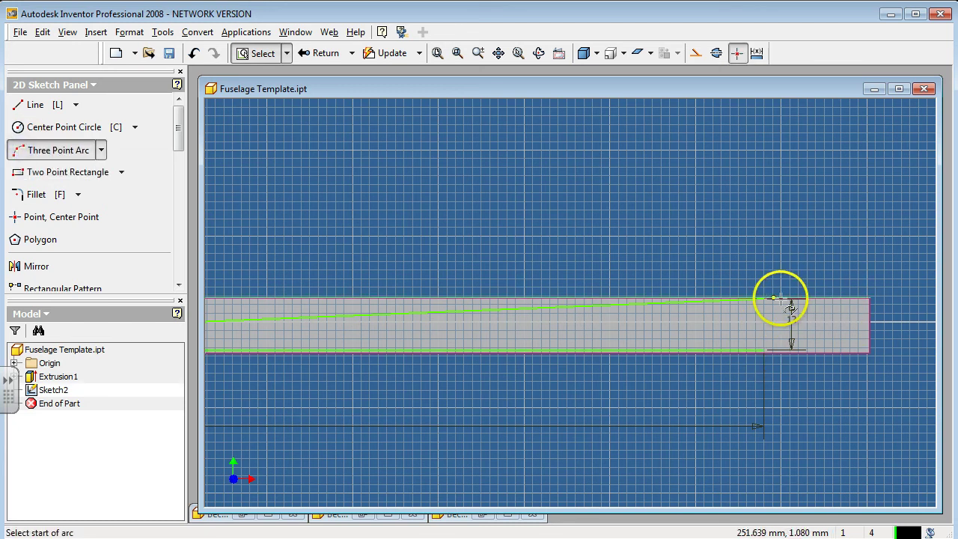
pyautogui.click(764, 299)
pyautogui.click(764, 350)
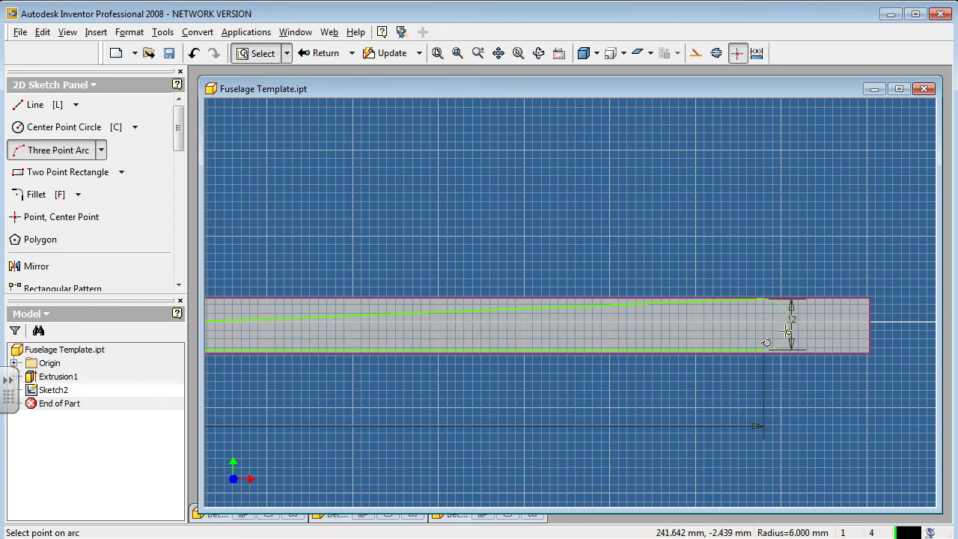
pyautogui.click(785, 331)
pyautogui.scroll(4, 792, 317)
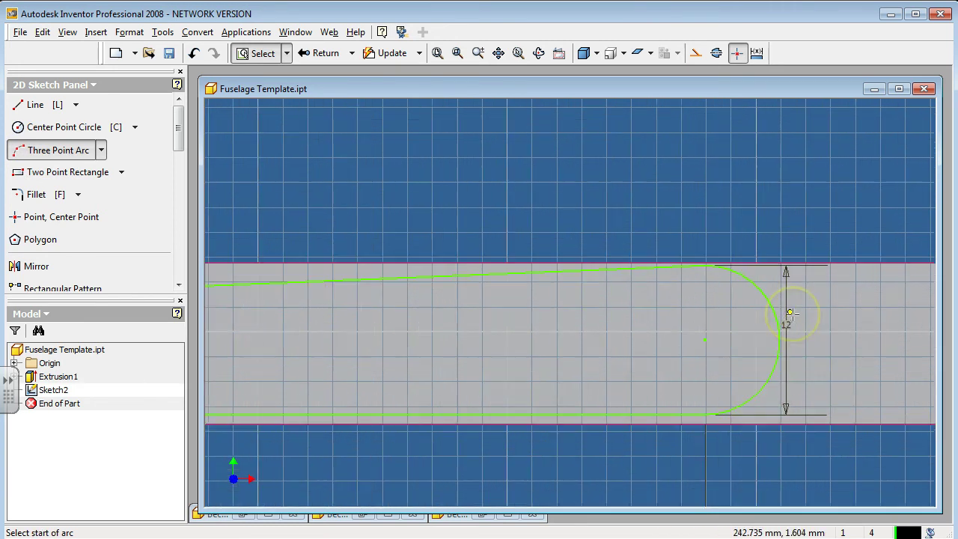
pyautogui.scroll(-6, 792, 314)
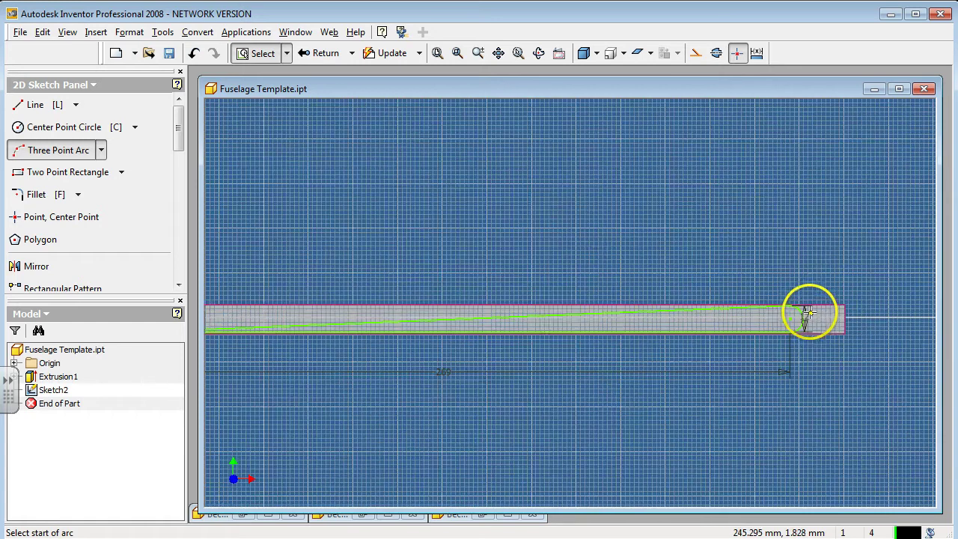
# Add a radius dimension to the tail arc
pyautogui.press('d')
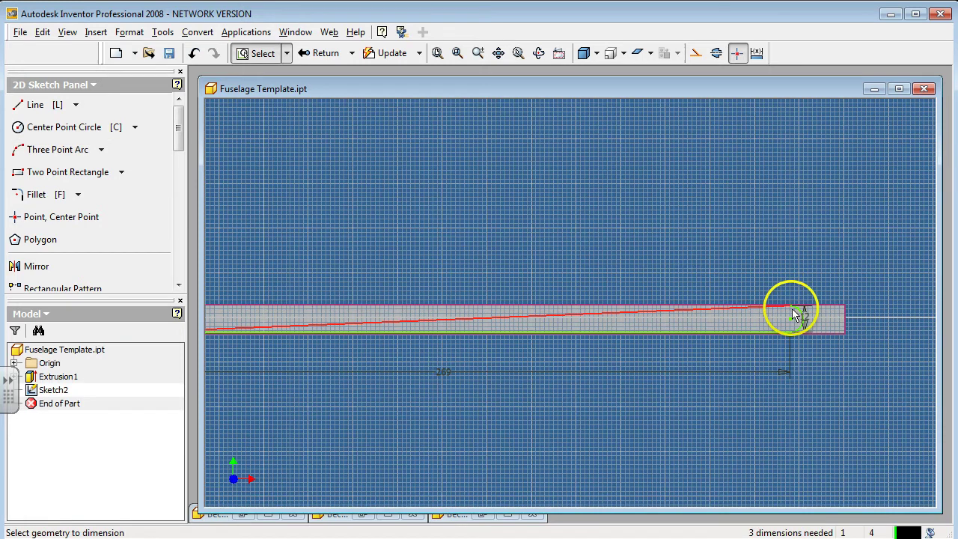
pyautogui.click(800, 314)
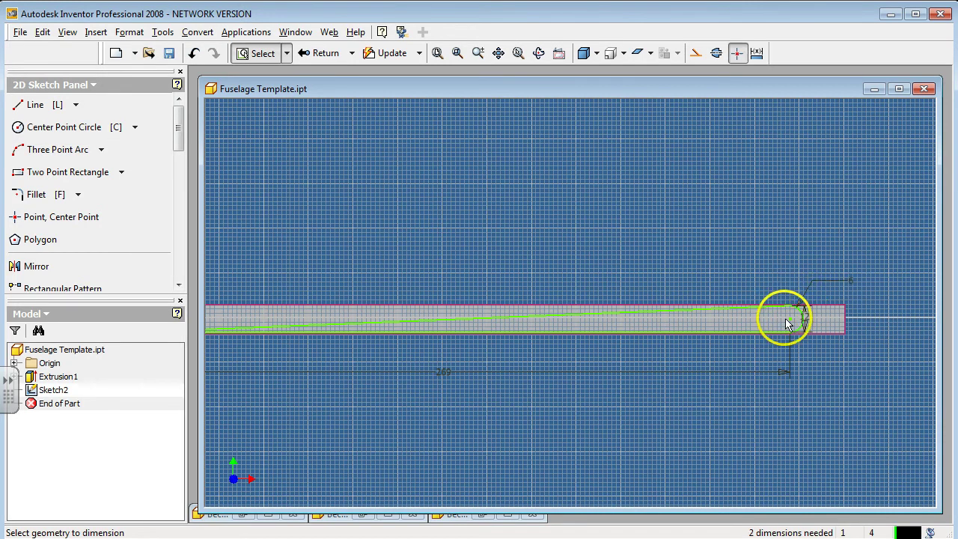
pyautogui.scroll(-2, 785, 316)
pyautogui.scroll(3, 516, 345)
pyautogui.scroll(-3, 485, 321)
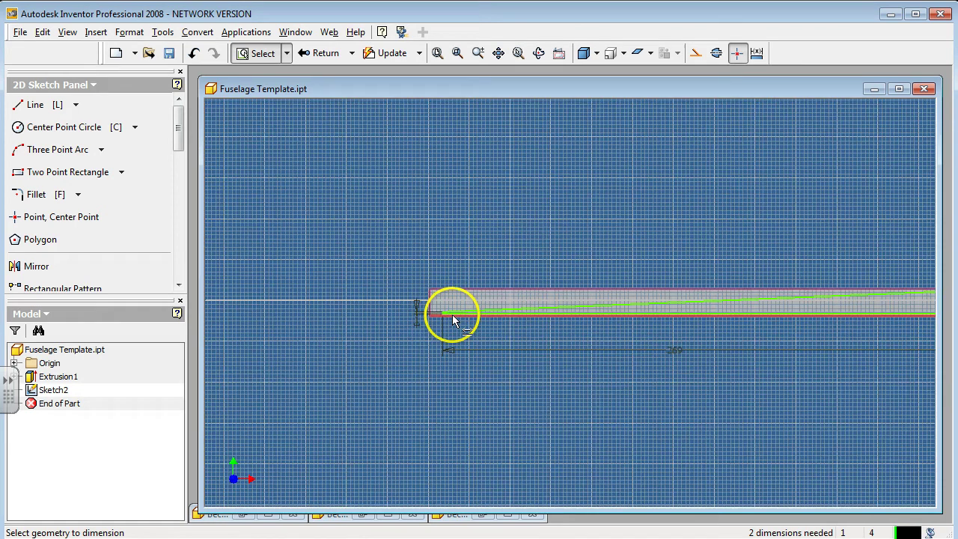
pyautogui.scroll(3, 592, 315)
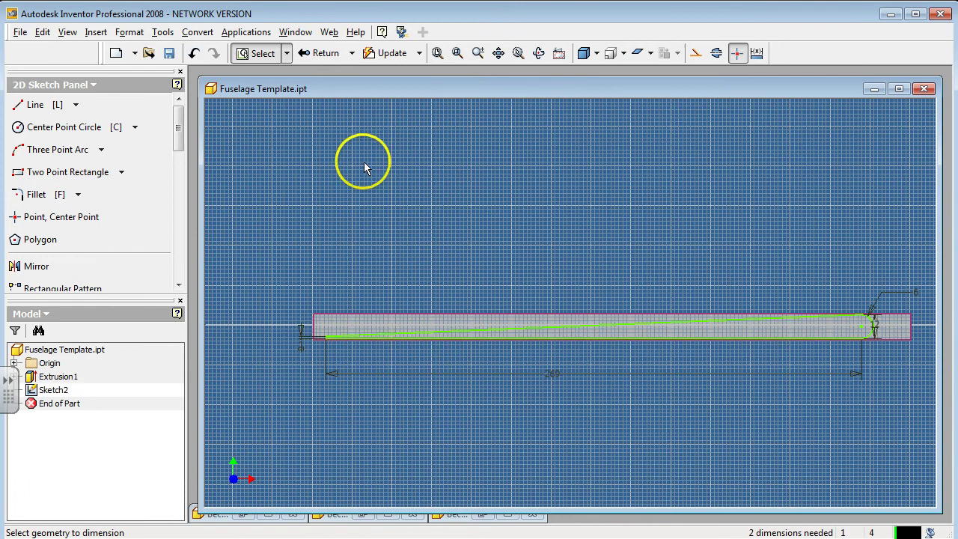
pyautogui.press('Escape')
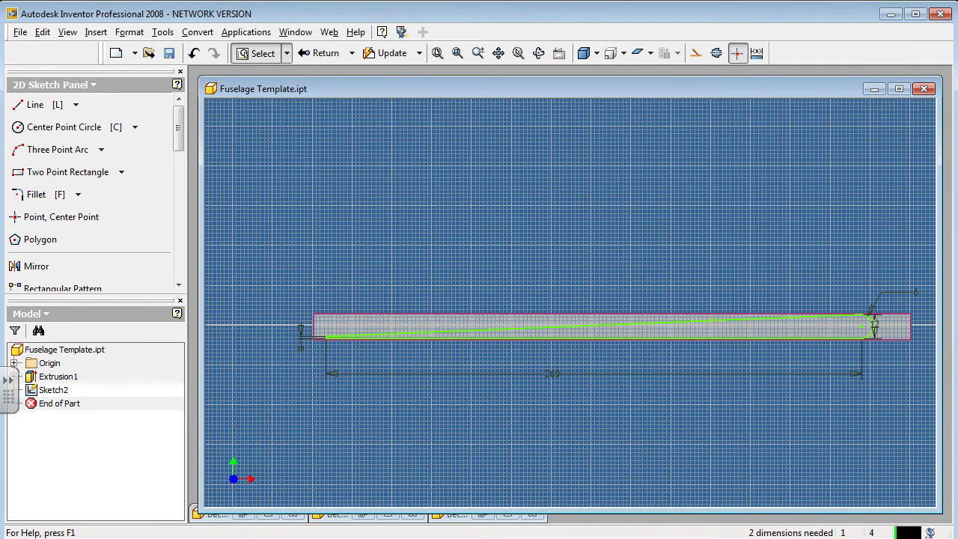
pyautogui.hotkey('alt', 'Tab')
pyautogui.scroll(-1, 291, 457)
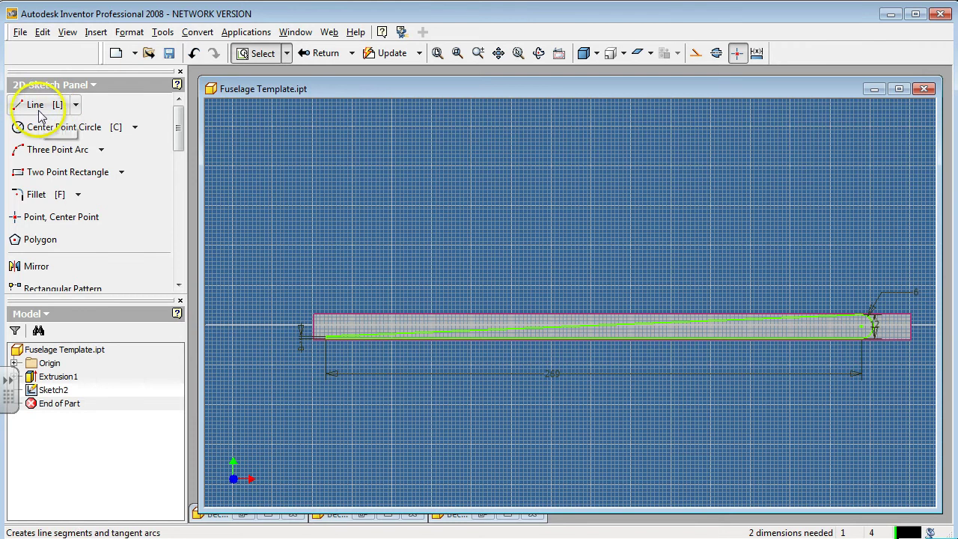
# Draw a line from the nose's bottom corner along the bottom edge, dimensioned to 18 mm
pyautogui.click(37, 106)
pyautogui.scroll(-2, 314, 330)
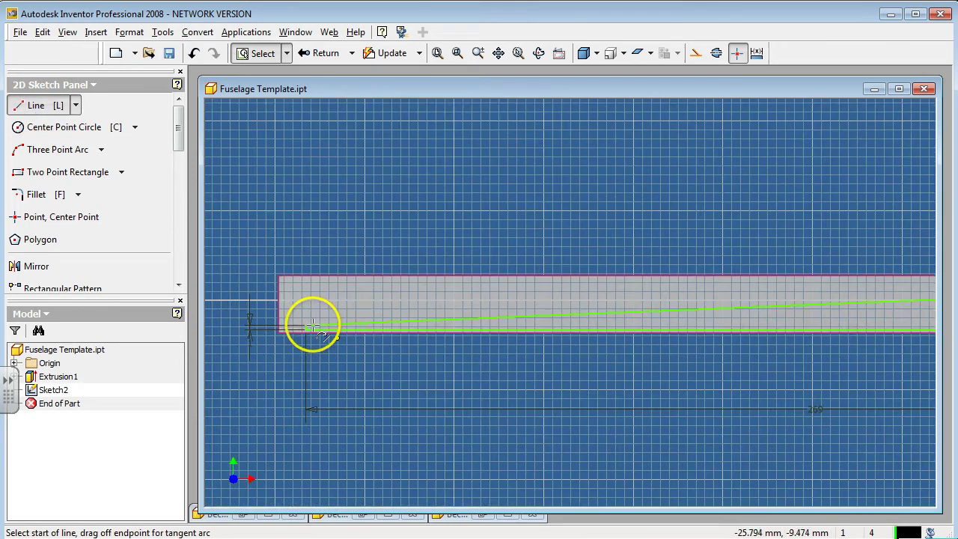
pyautogui.scroll(-2, 313, 327)
pyautogui.click(299, 329)
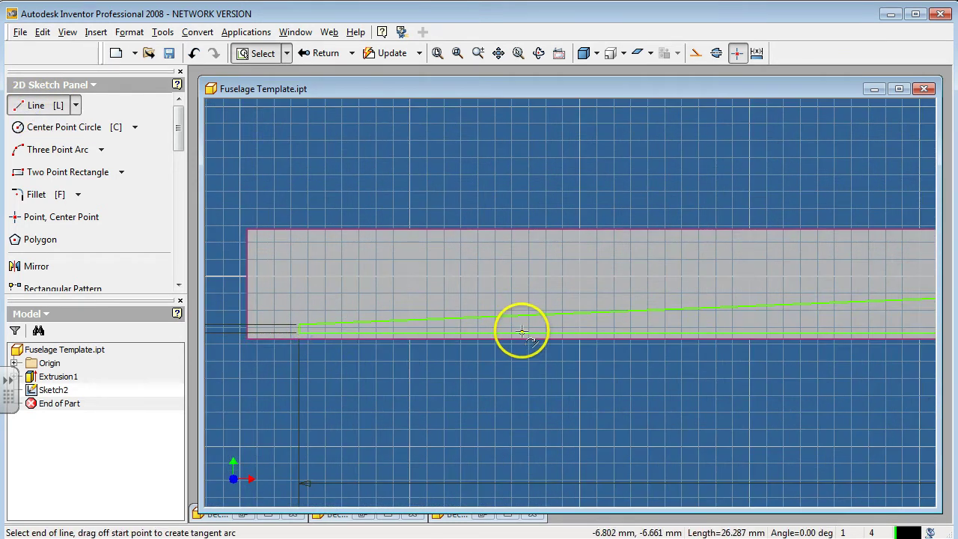
pyautogui.doubleClick(522, 332)
pyautogui.press('d')
pyautogui.click(412, 332)
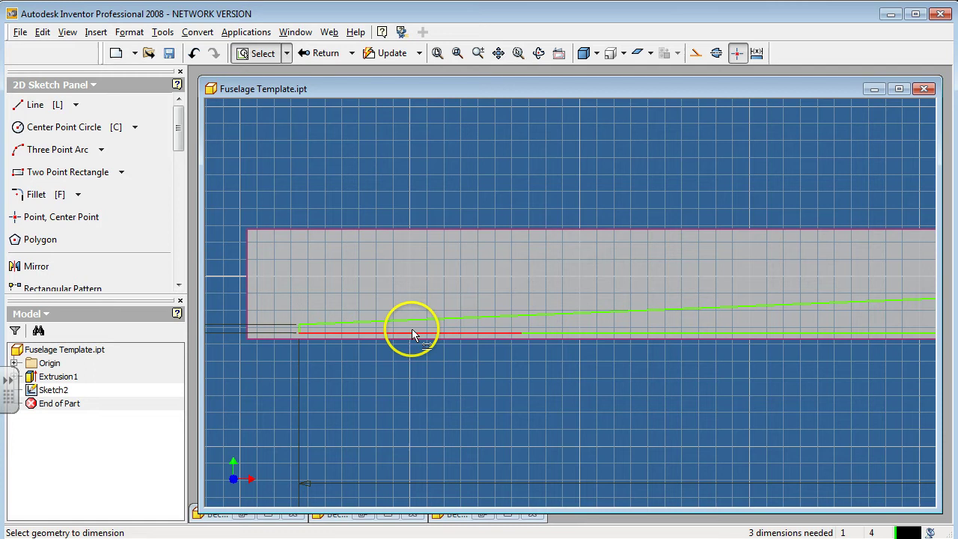
pyautogui.click(411, 389)
pyautogui.doubleClick(412, 388)
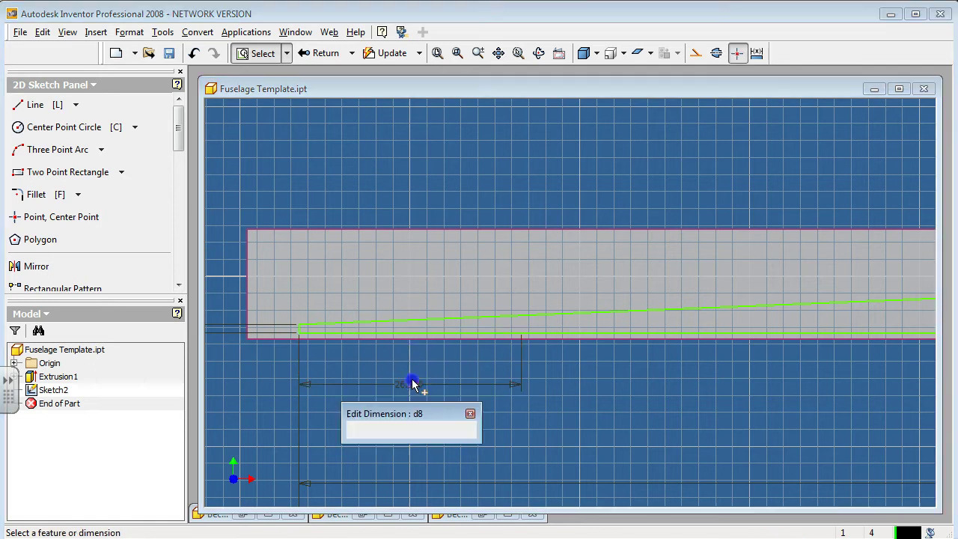
pyautogui.write('18')
pyautogui.press('Return')
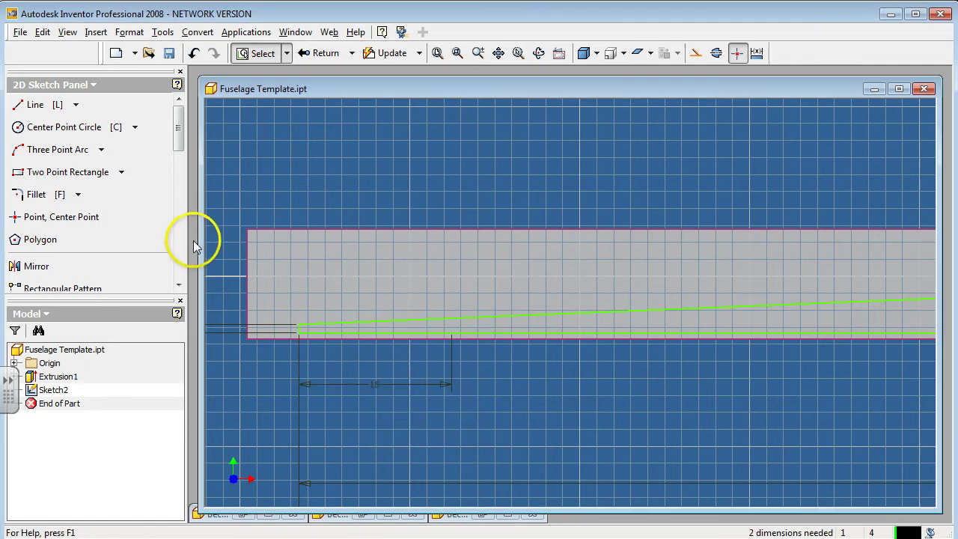
# Draw a second line from the nose along the bottom, dimensioned to 50 mm
pyautogui.click(34, 105)
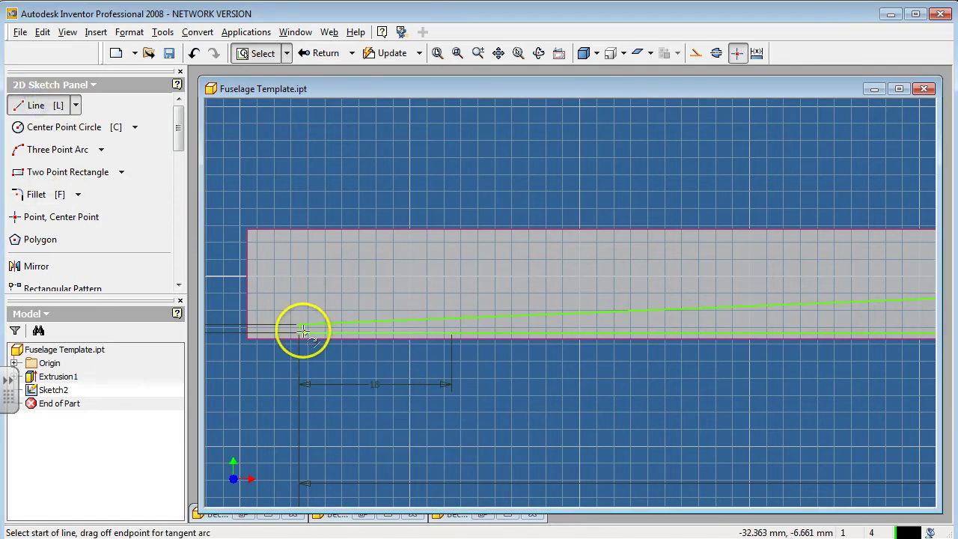
pyautogui.moveTo(301, 332); pyautogui.dragTo(624, 331)
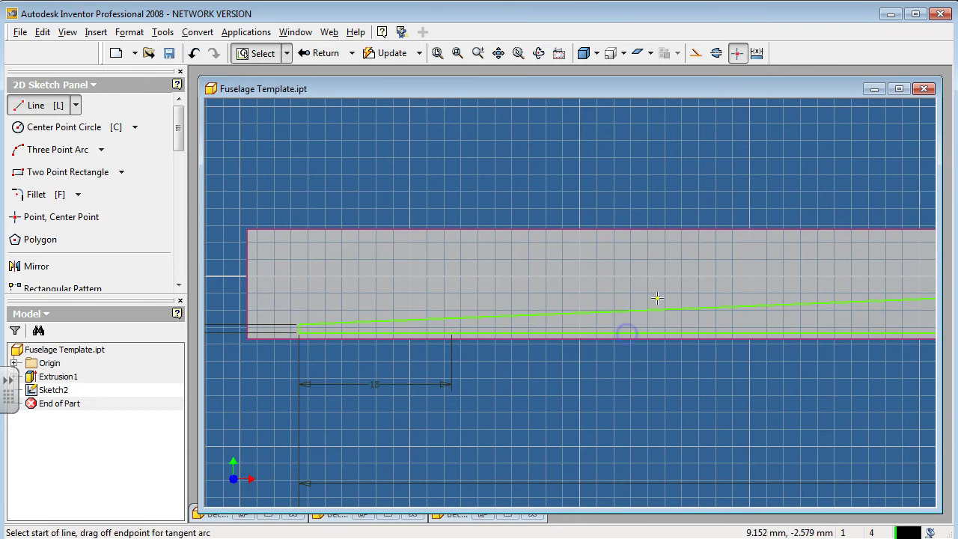
pyautogui.click(613, 292)
pyautogui.press('d')
pyautogui.click(500, 333)
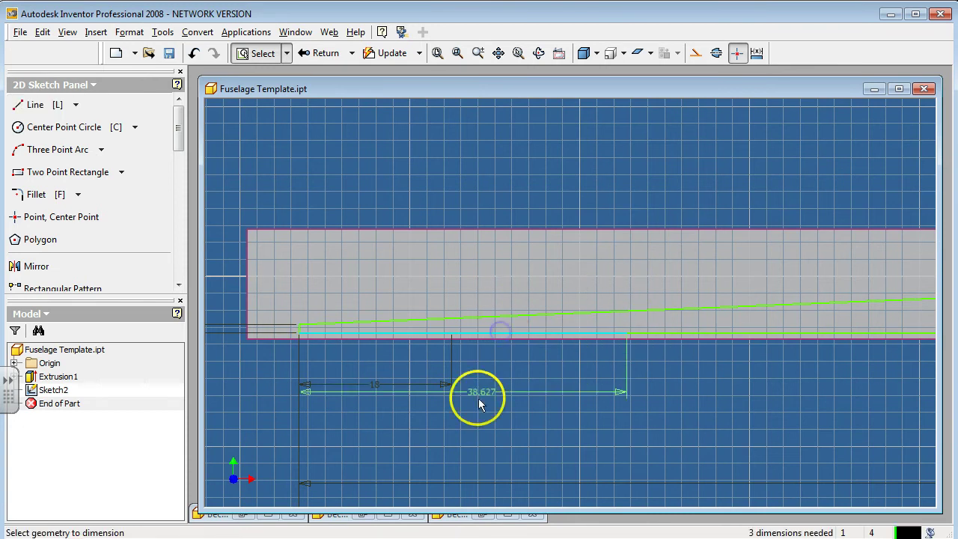
pyautogui.click(430, 407)
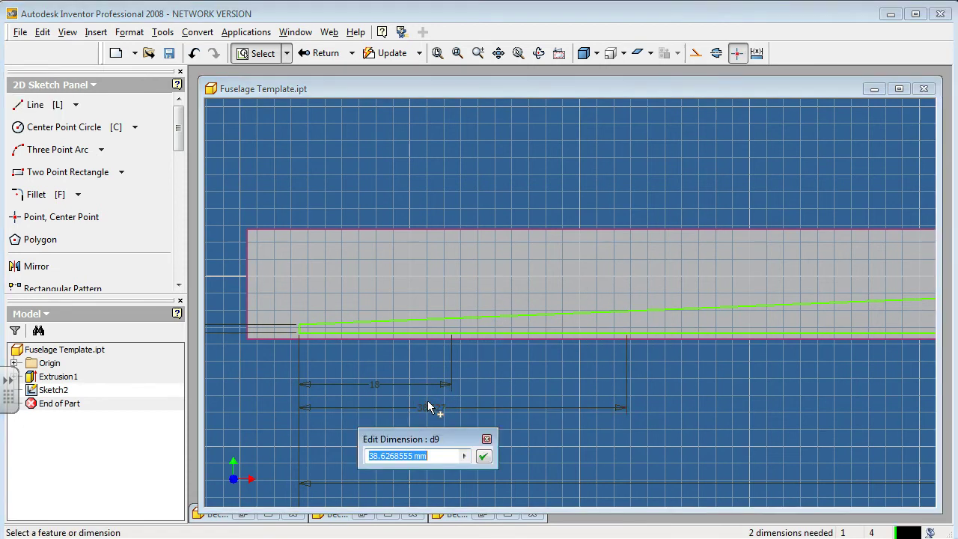
pyautogui.write('50')
pyautogui.press('Return')
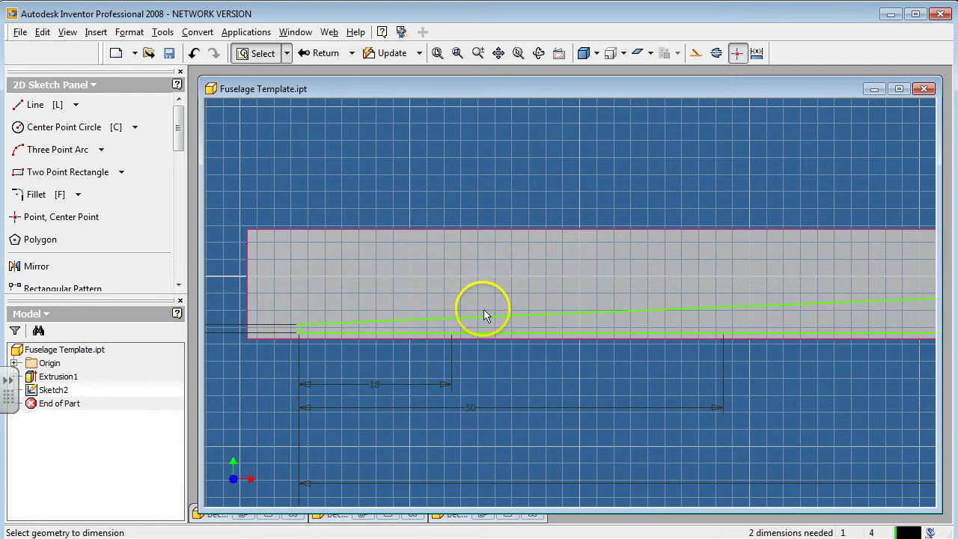
pyautogui.scroll(-2, 404, 348)
pyautogui.scroll(-1, 406, 344)
pyautogui.scroll(2, 408, 344)
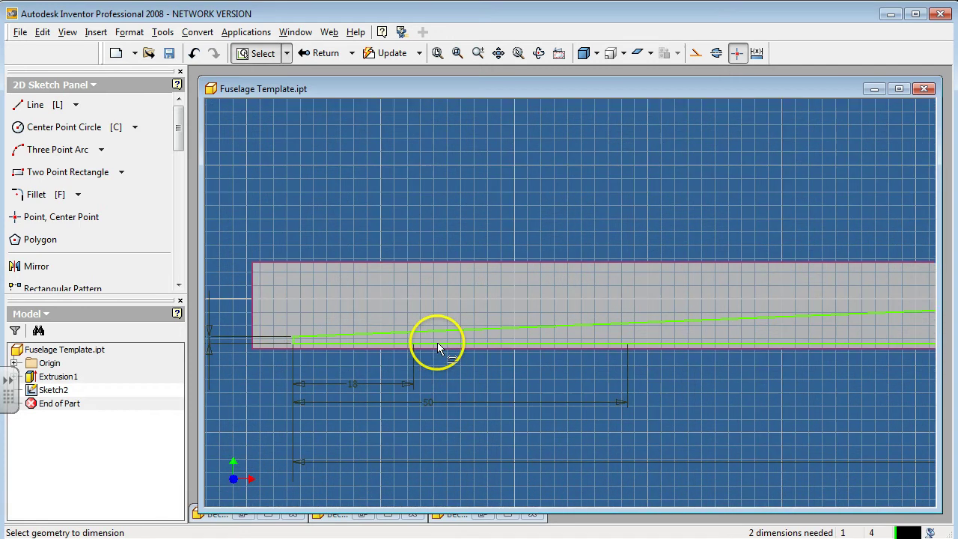
# Draw a short vertical step segment on the sloped edge at the 18 mm mark
pyautogui.click(35, 105)
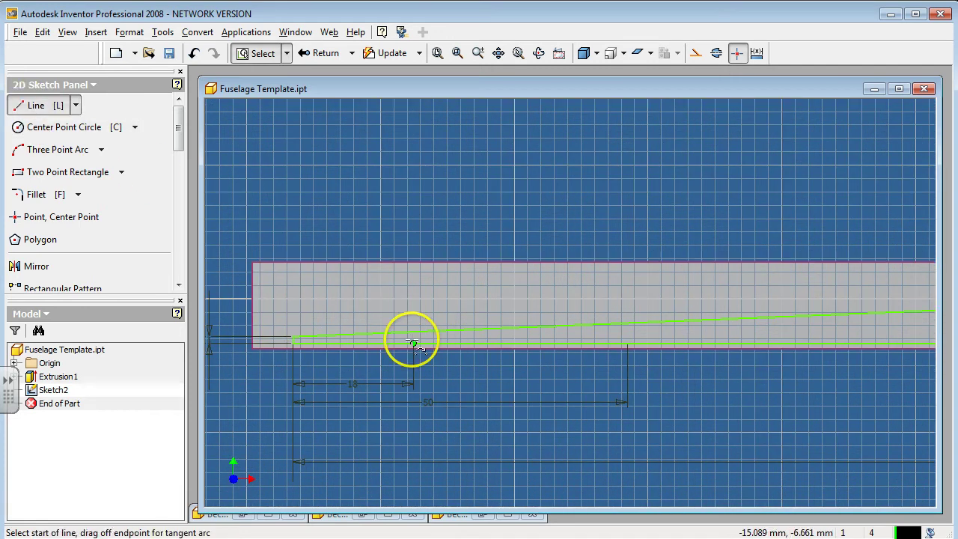
pyautogui.scroll(2, 471, 322)
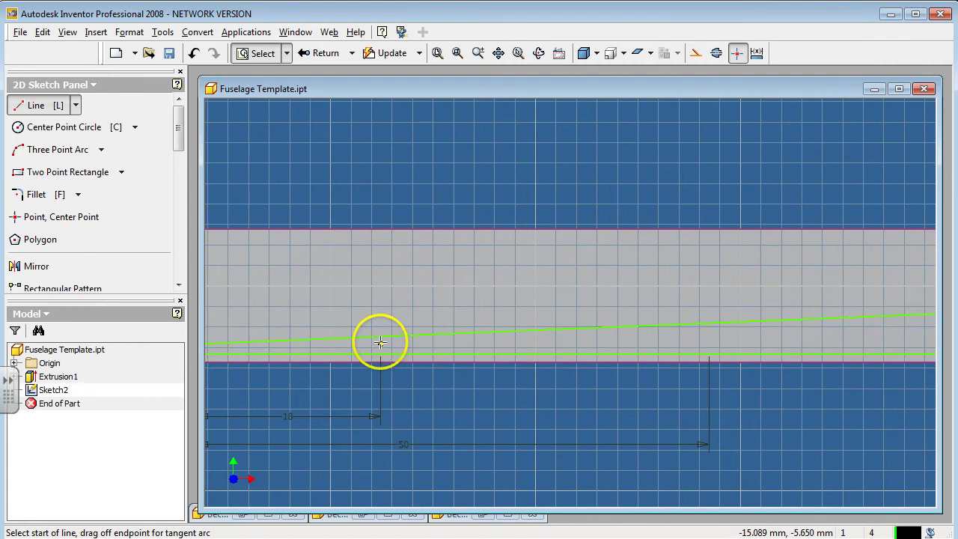
pyautogui.scroll(3, 380, 335)
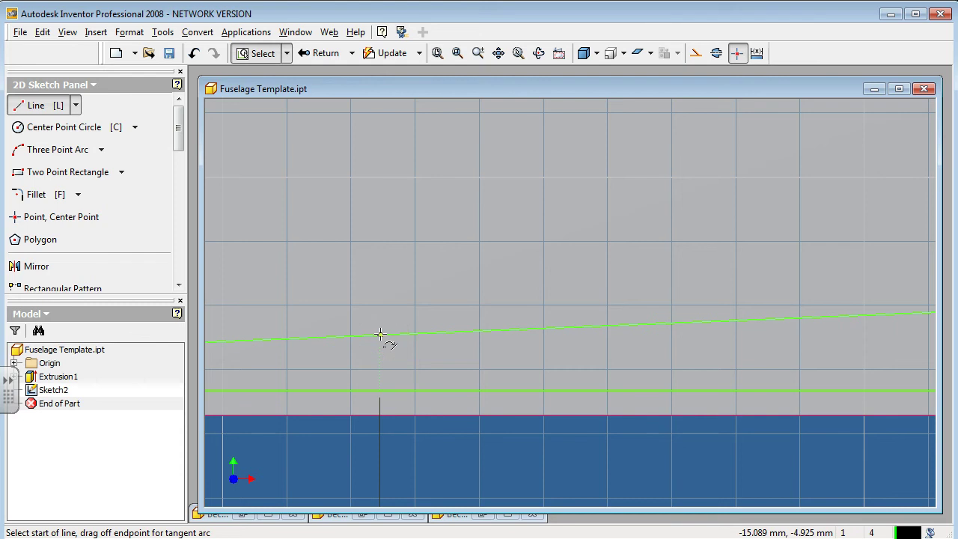
pyautogui.click(380, 335)
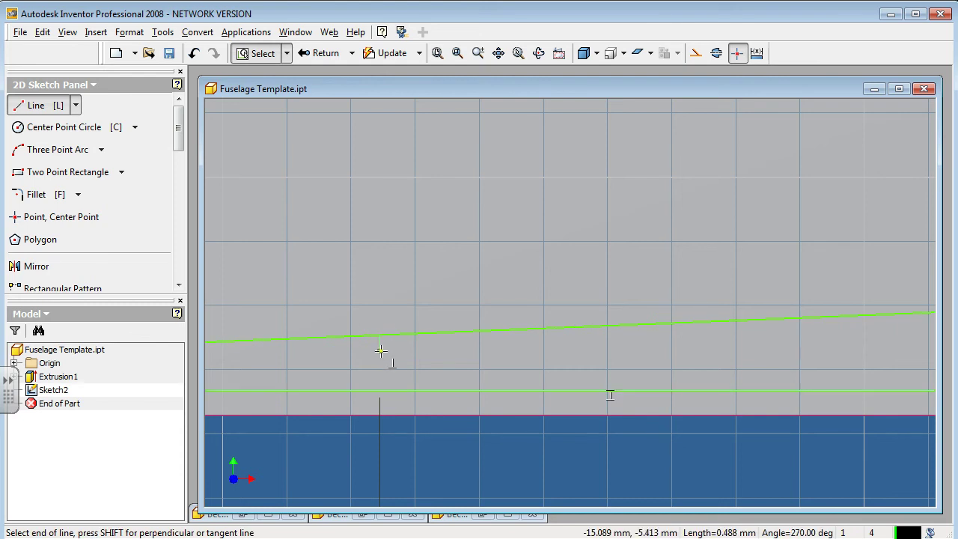
pyautogui.click(381, 351)
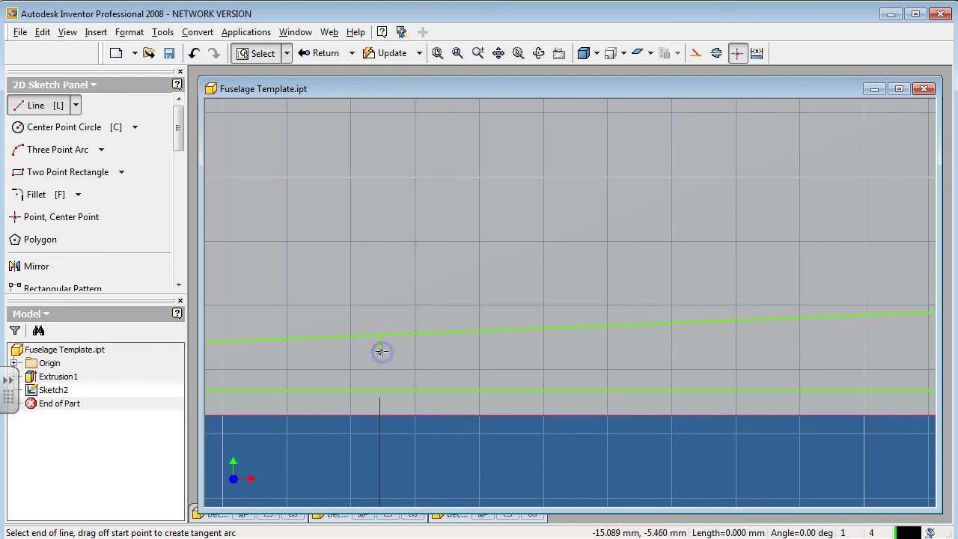
pyautogui.press('Escape')
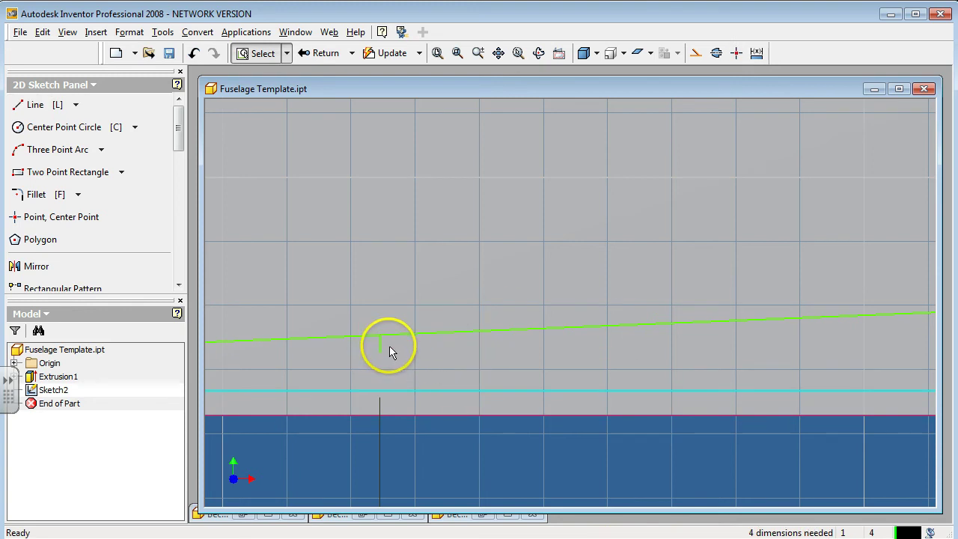
pyautogui.scroll(-2, 382, 351)
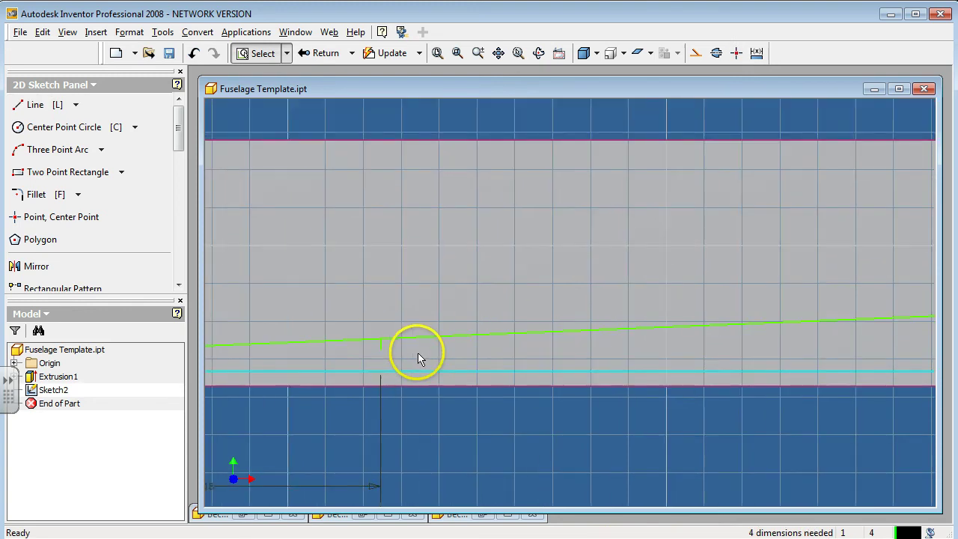
pyautogui.scroll(-1, 432, 358)
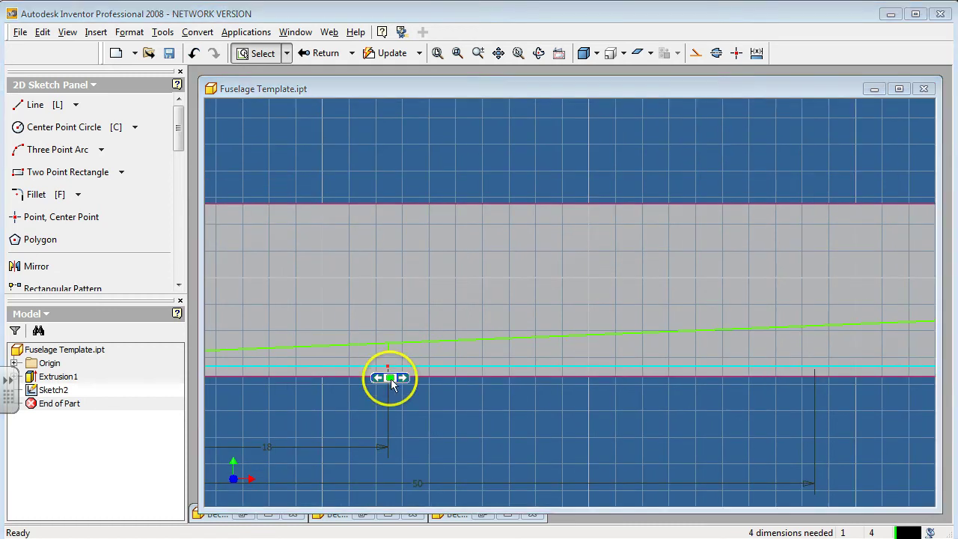
pyautogui.click(346, 474)
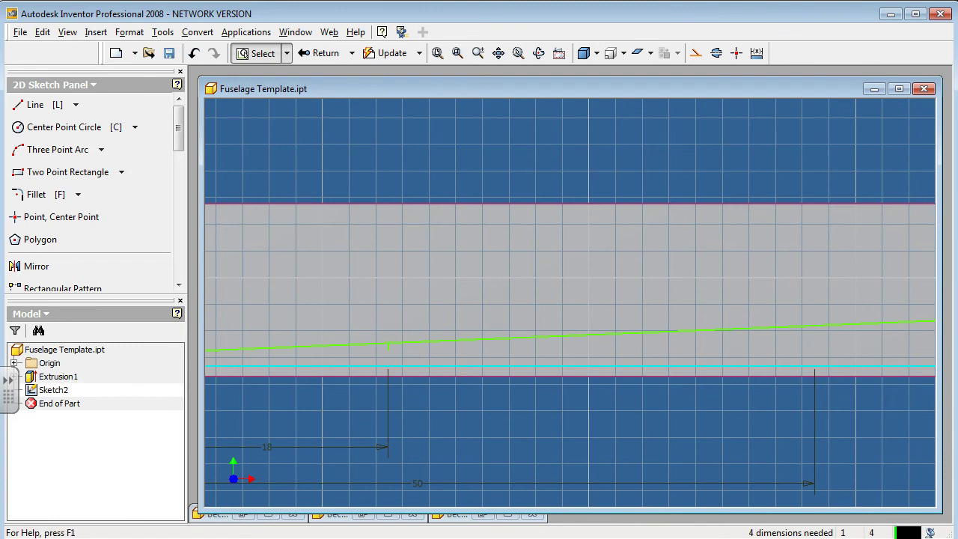
pyautogui.scroll(2, 380, 358)
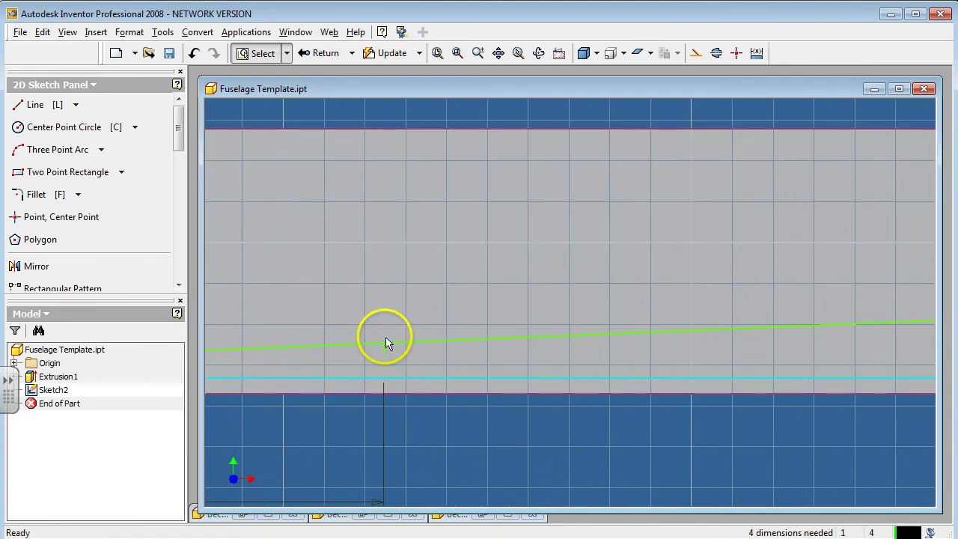
# Dimension the vertical step to 1 mm height
pyautogui.press('d')
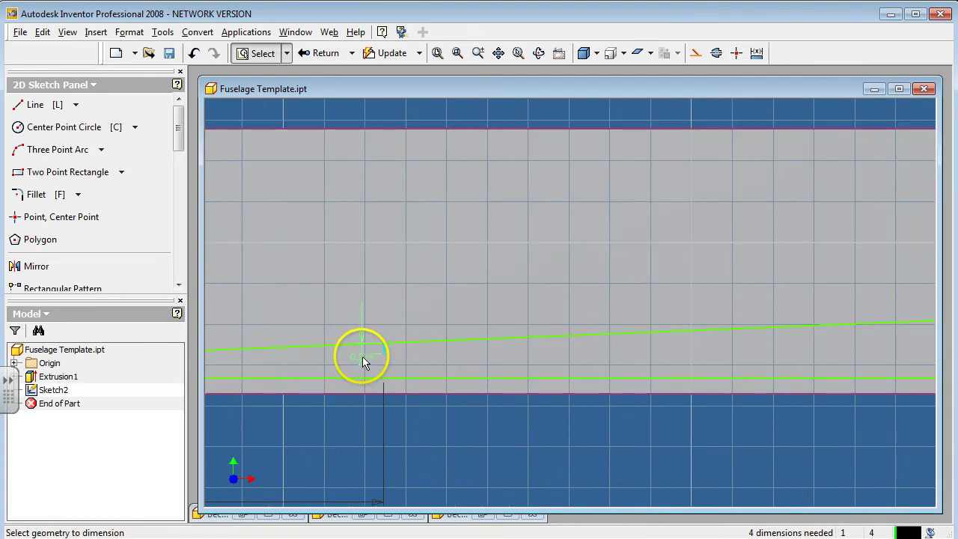
pyautogui.click(357, 355)
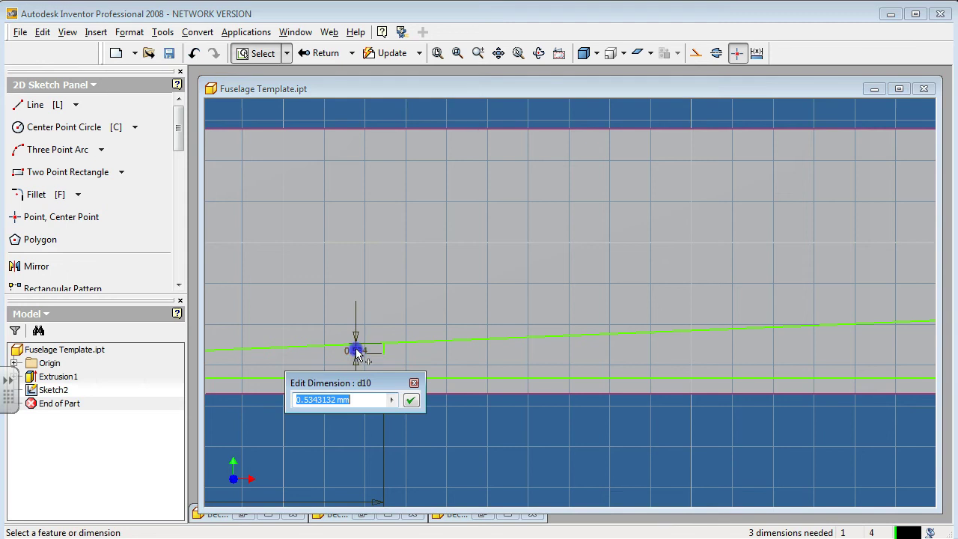
pyautogui.write('1')
pyautogui.click(368, 352)
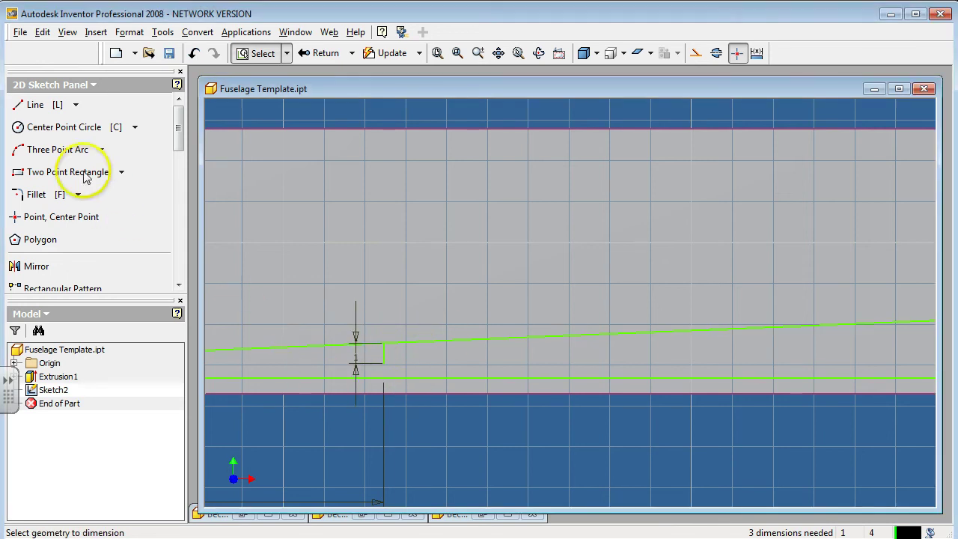
pyautogui.click(35, 105)
pyautogui.scroll(-3, 672, 381)
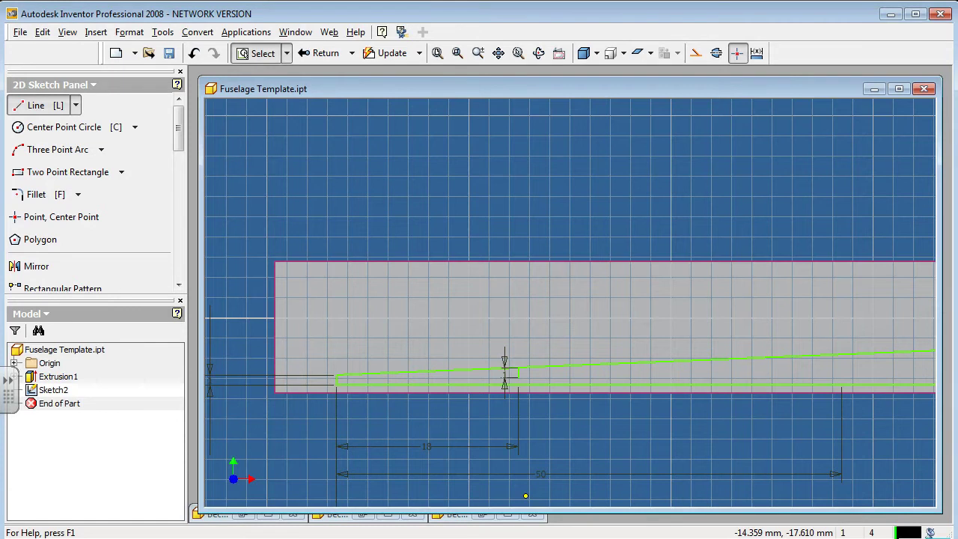
pyautogui.scroll(-2, 526, 496)
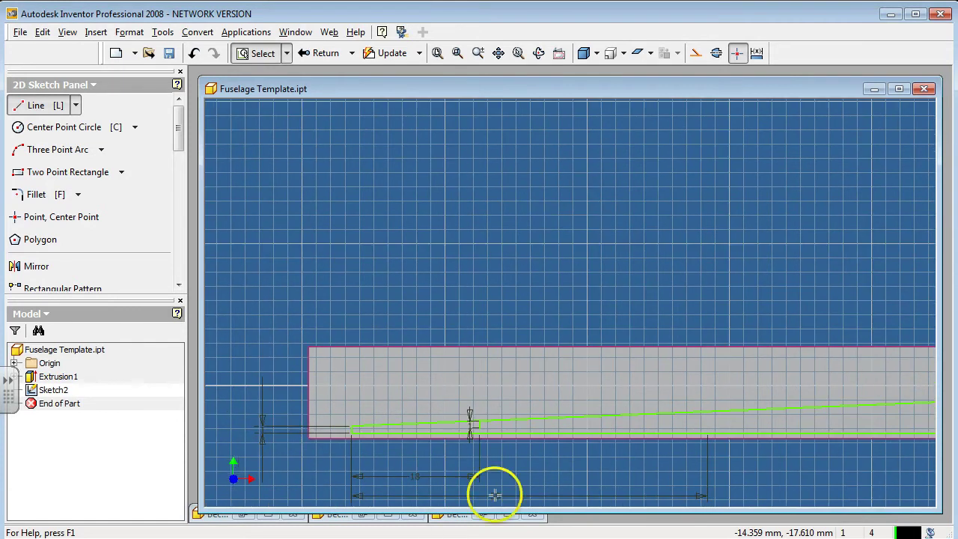
# Draw a vertical step segment at the 50 mm mark and apply its dimension
pyautogui.click(705, 410)
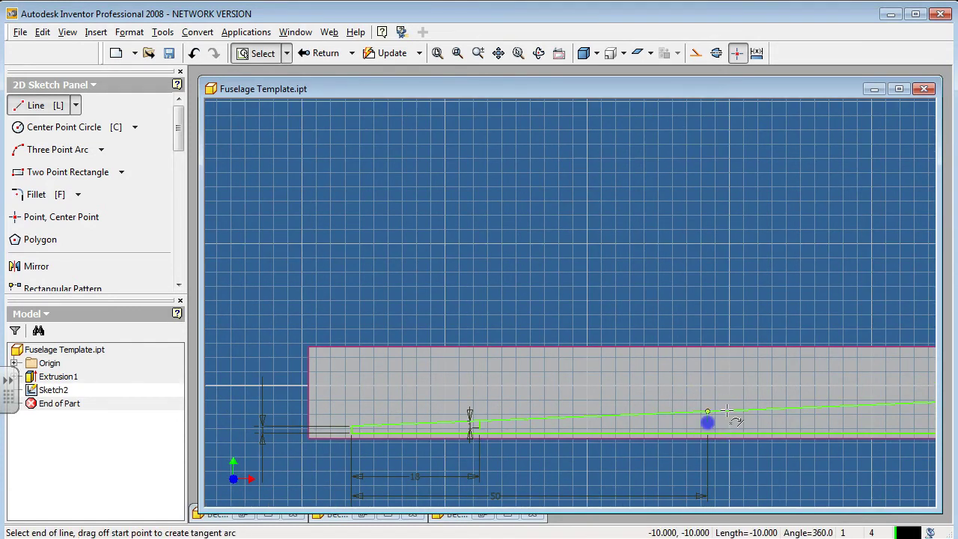
pyautogui.press('d')
pyautogui.scroll(6, 704, 415)
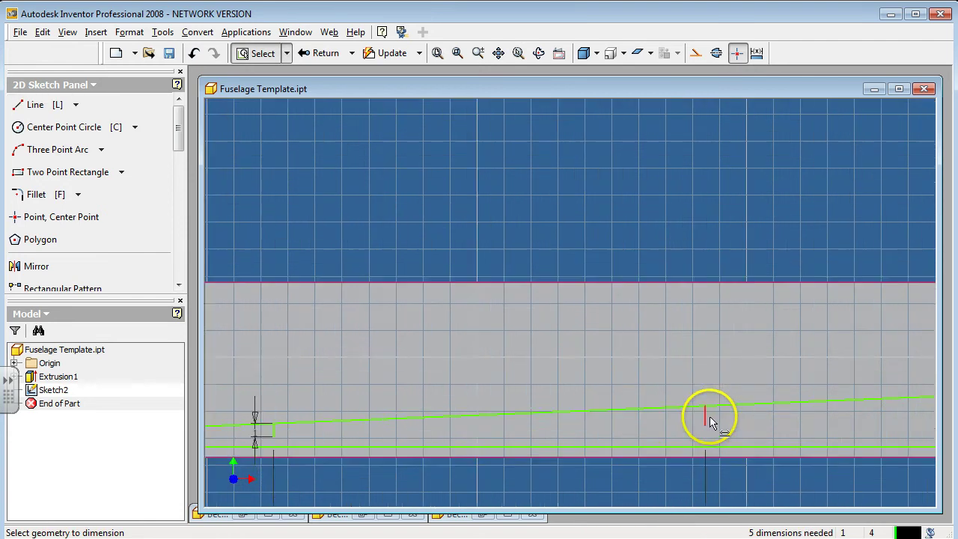
pyautogui.click(690, 411)
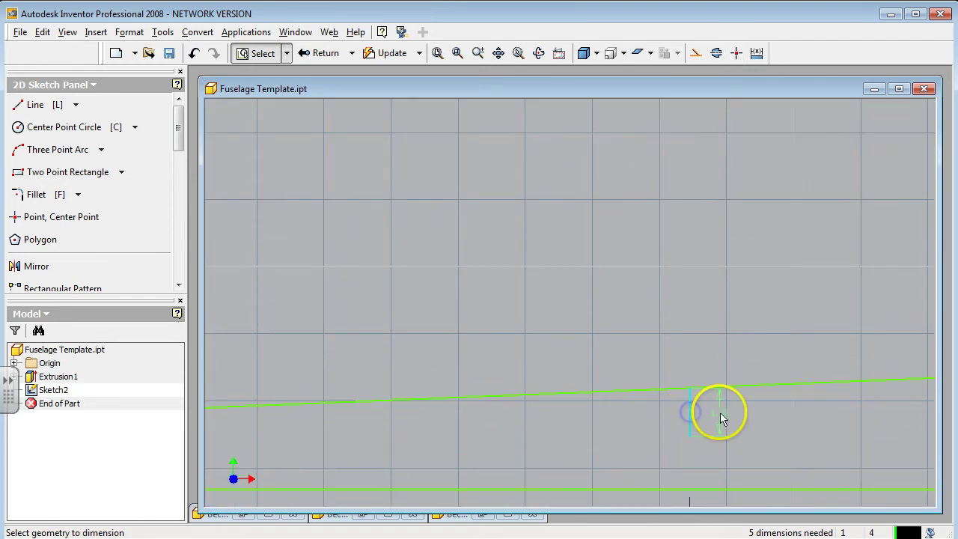
pyautogui.click(720, 412)
pyautogui.press('Return')
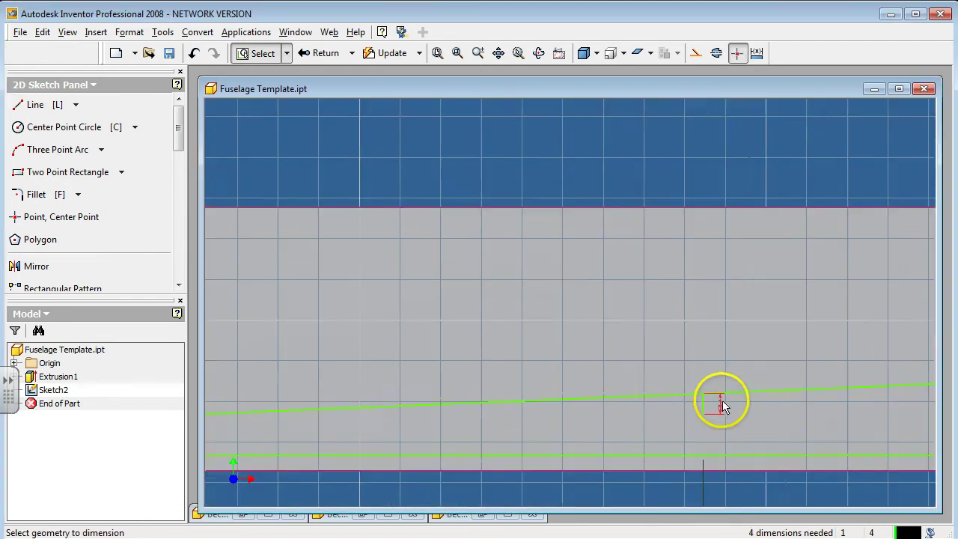
# Draw a sloped line connecting the 18 mm step to the 50 mm step
pyautogui.click(35, 105)
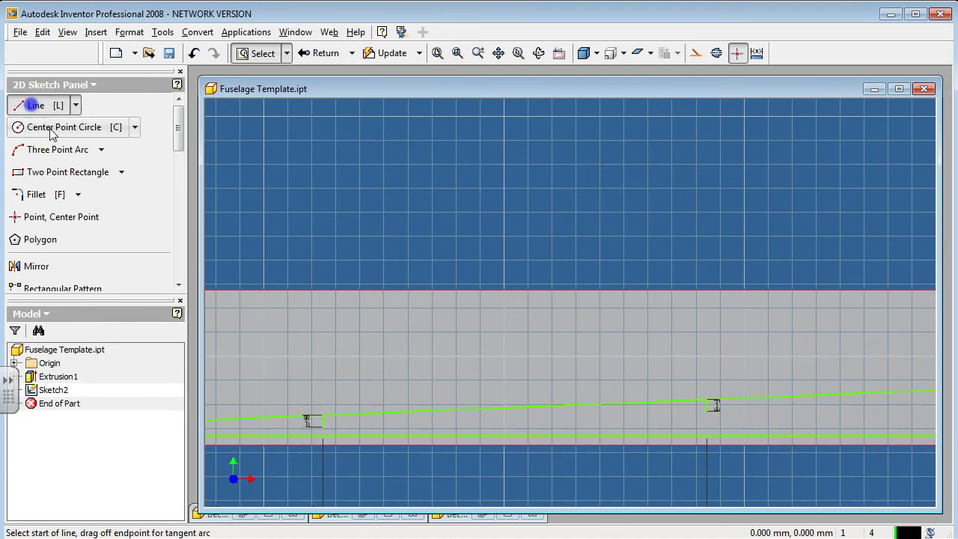
pyautogui.click(323, 426)
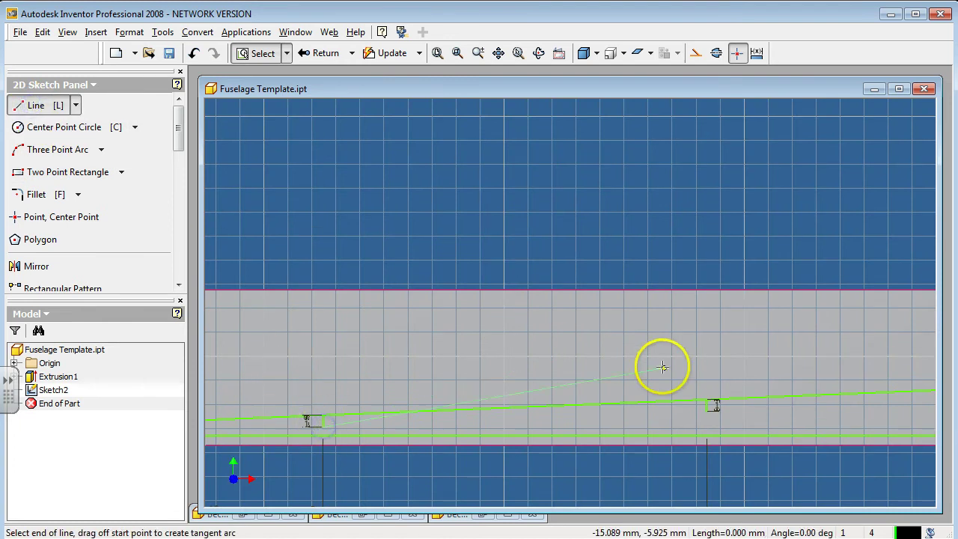
pyautogui.doubleClick(710, 408)
pyautogui.scroll(-2, 494, 363)
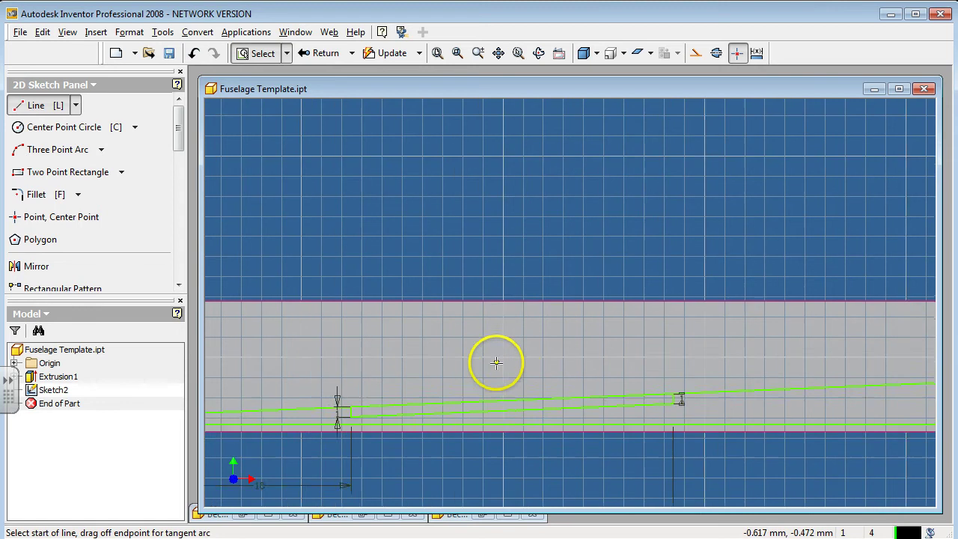
pyautogui.scroll(1, 499, 370)
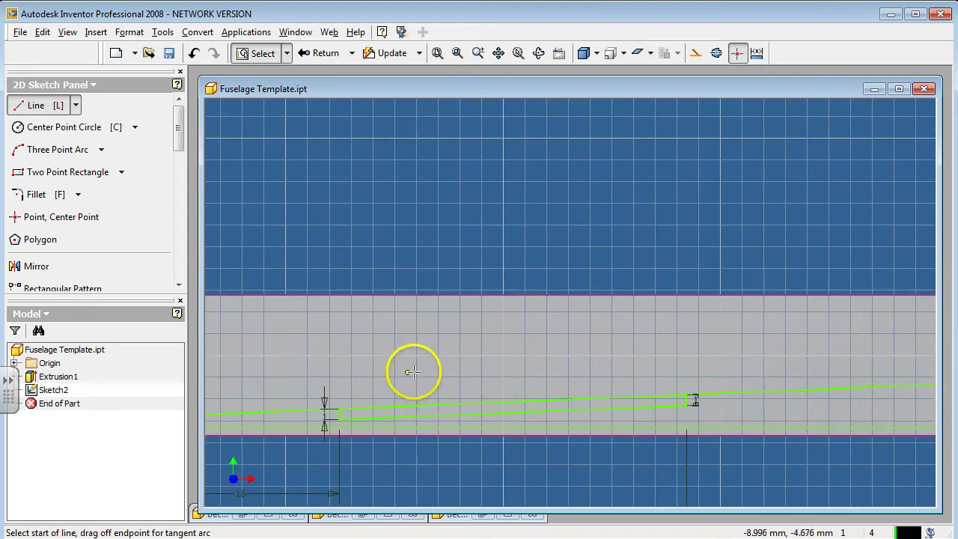
pyautogui.moveTo(180, 131); pyautogui.dragTo(168, 199)
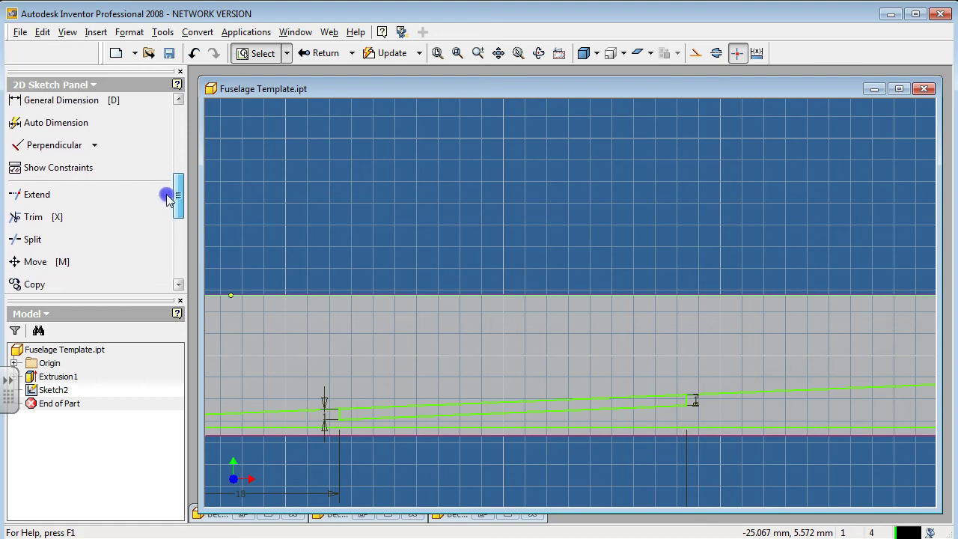
# Trim the leftover sloped segment, zoom out to check the profile, then compare with the glider drawing
pyautogui.click(37, 223)
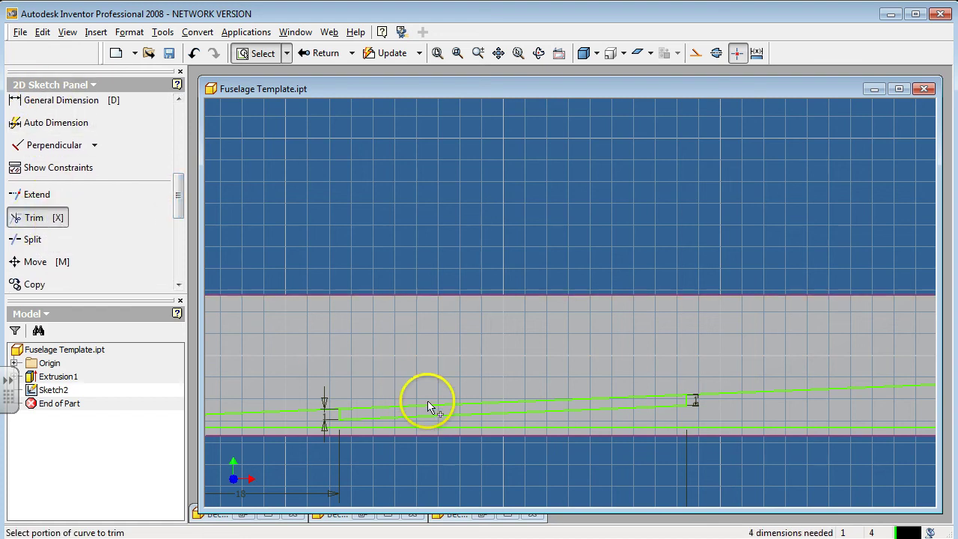
pyautogui.click(459, 404)
pyautogui.scroll(3, 471, 394)
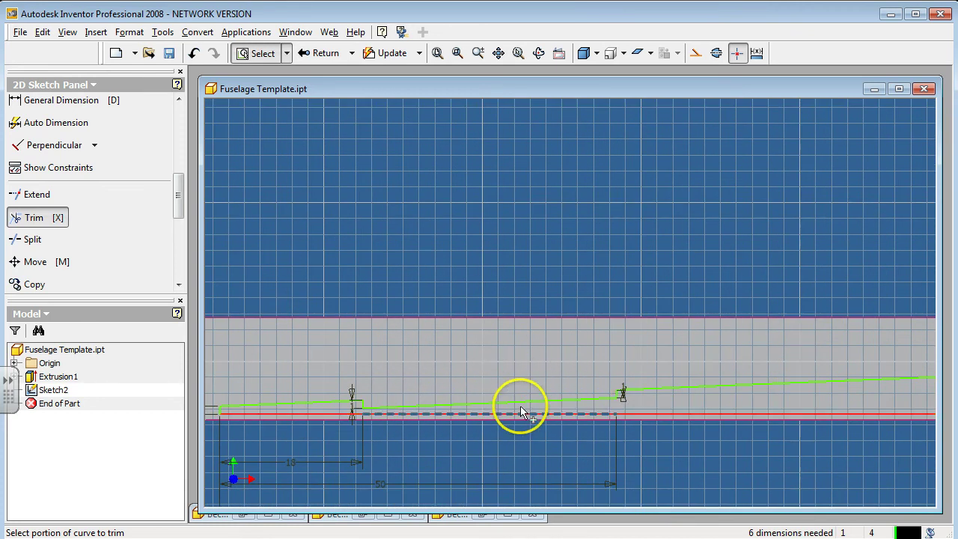
pyautogui.scroll(-3, 449, 400)
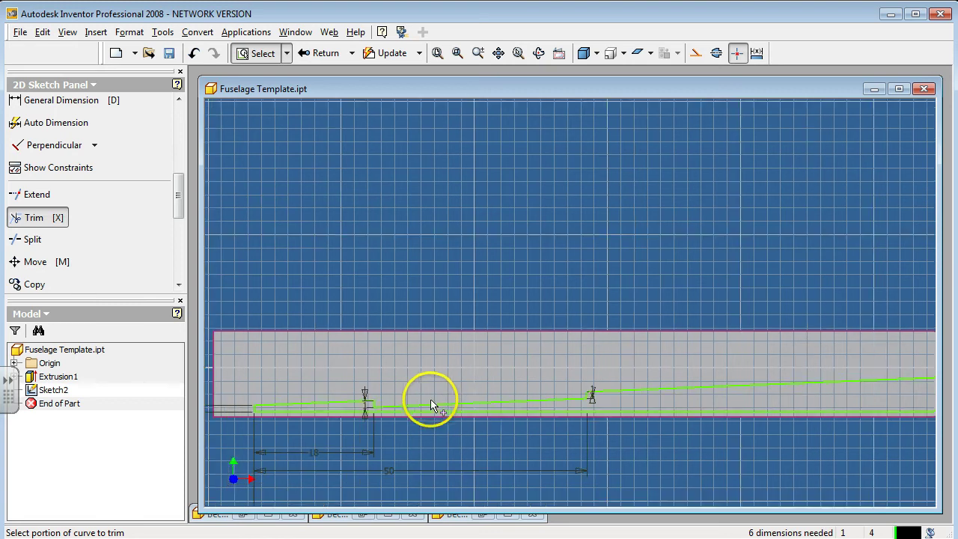
pyautogui.scroll(2, 426, 388)
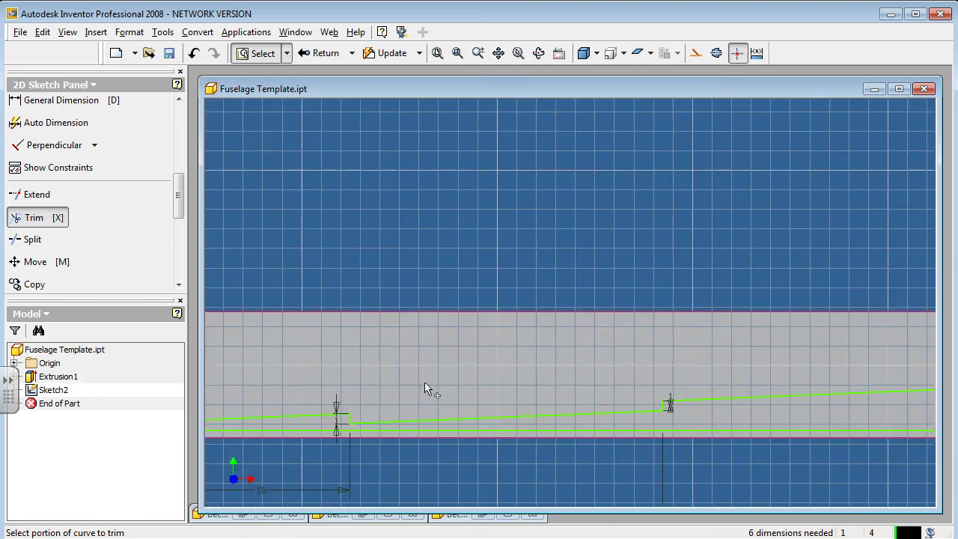
pyautogui.scroll(-2, 428, 391)
pyautogui.scroll(-3, 580, 449)
pyautogui.scroll(-2, 576, 443)
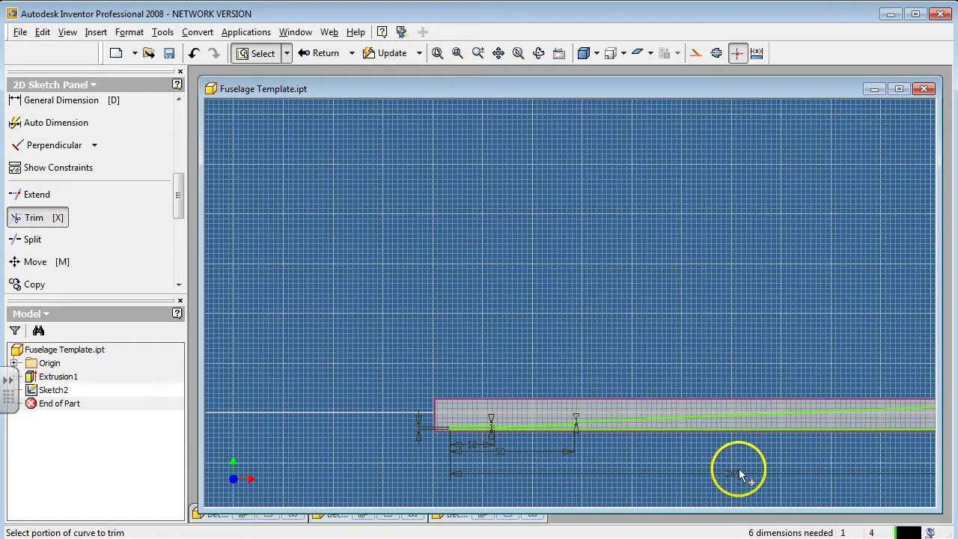
pyautogui.scroll(1, 723, 449)
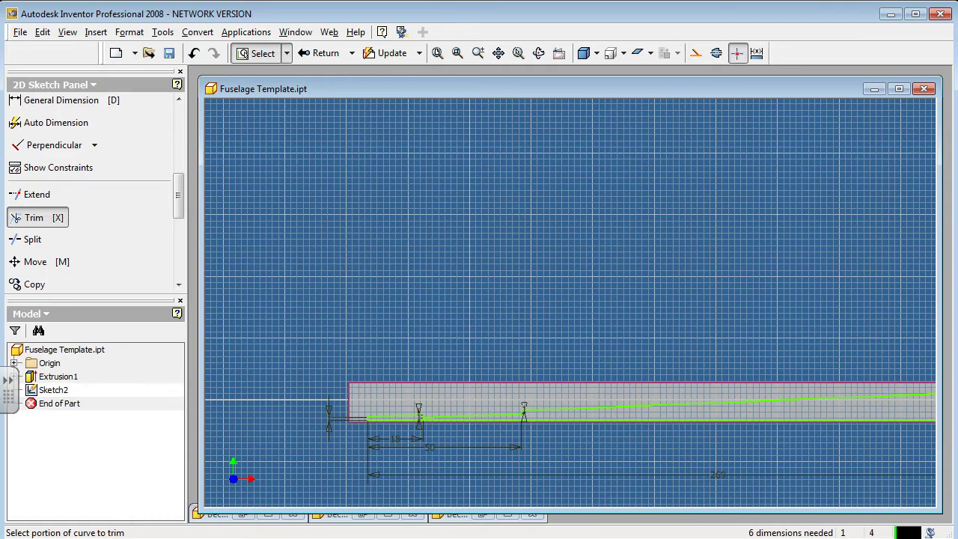
pyautogui.hotkey('alt', 'Tab')
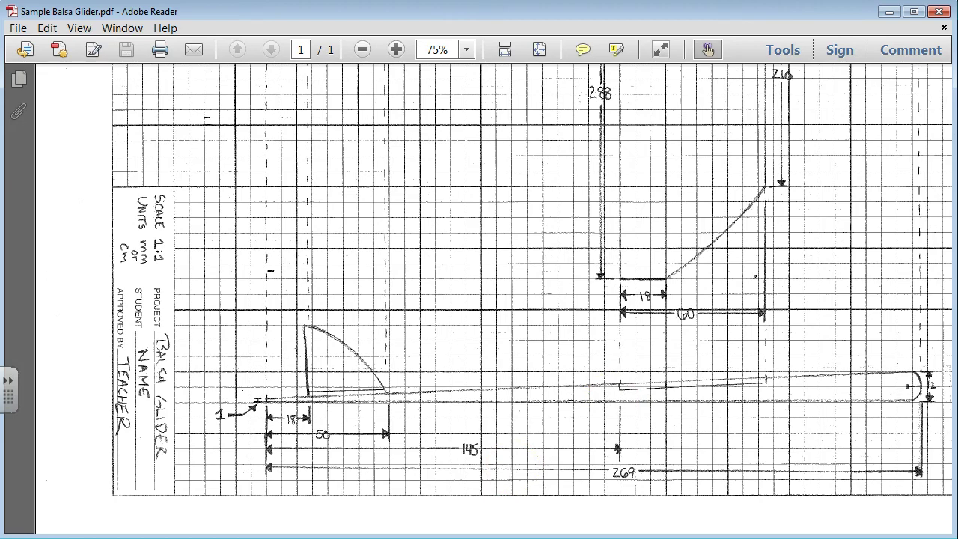
pyautogui.hotkey('alt', 'Tab')
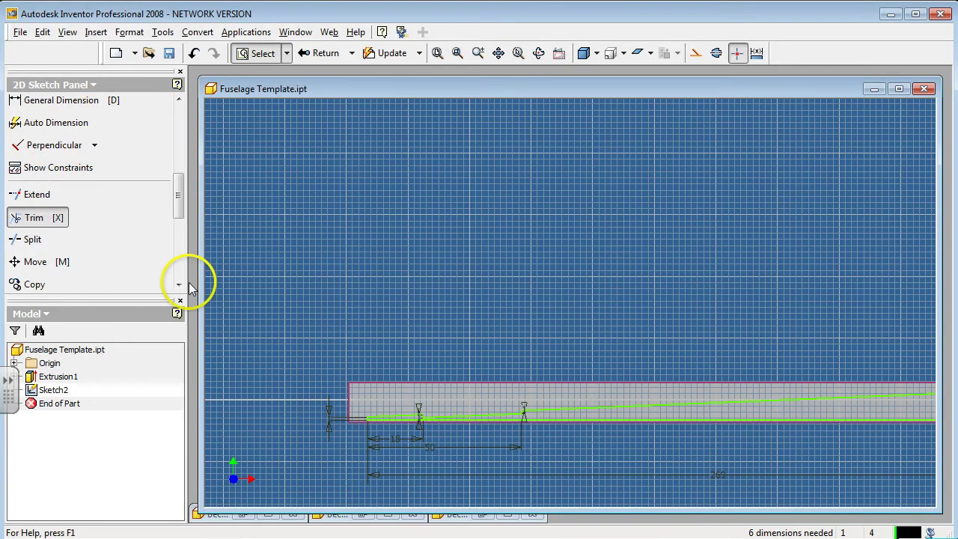
# Draw a line along the bottom edge of the profile, starting from the nose
pyautogui.press('l')
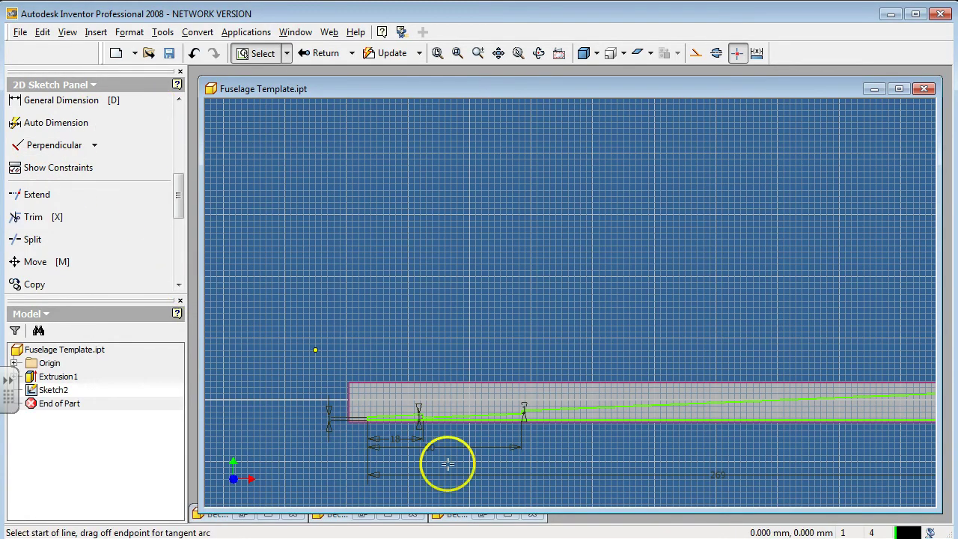
pyautogui.scroll(-1, 367, 423)
pyautogui.scroll(1, 367, 423)
pyautogui.click(367, 417)
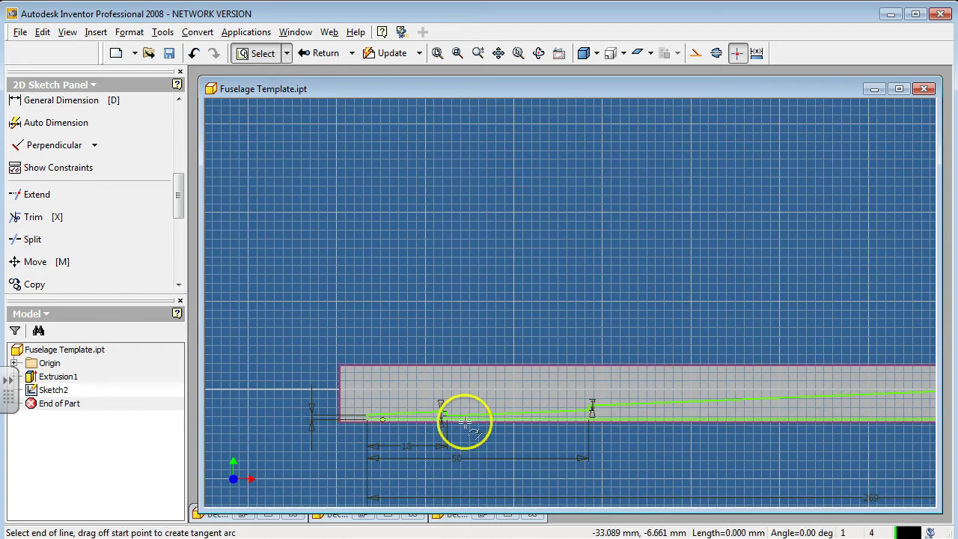
pyautogui.doubleClick(789, 413)
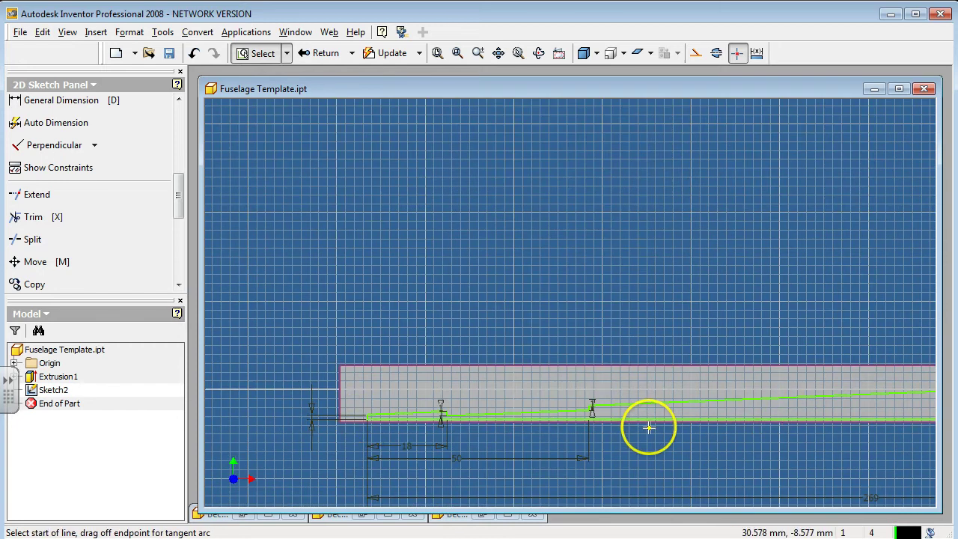
# Dimension the new bottom line to 145 mm
pyautogui.press('d')
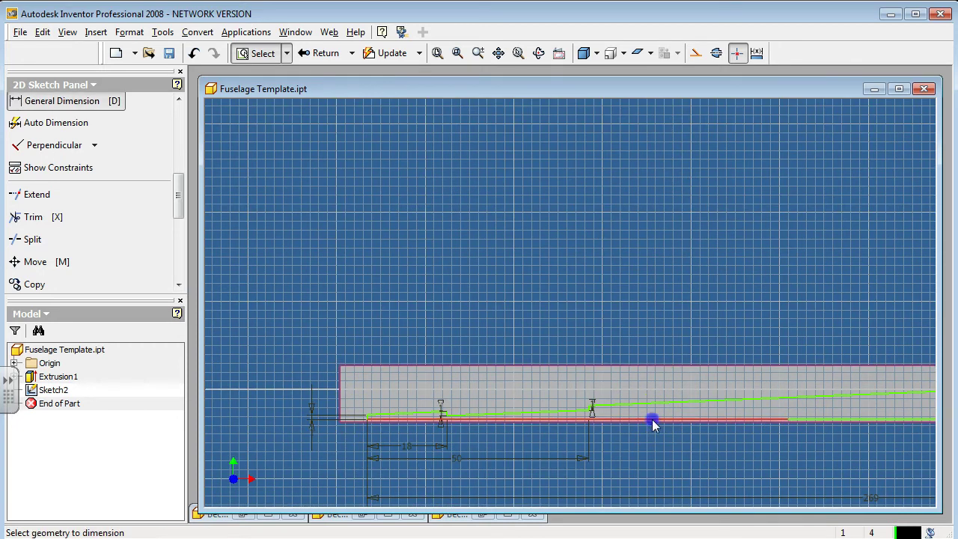
pyautogui.click(652, 418)
pyautogui.click(562, 477)
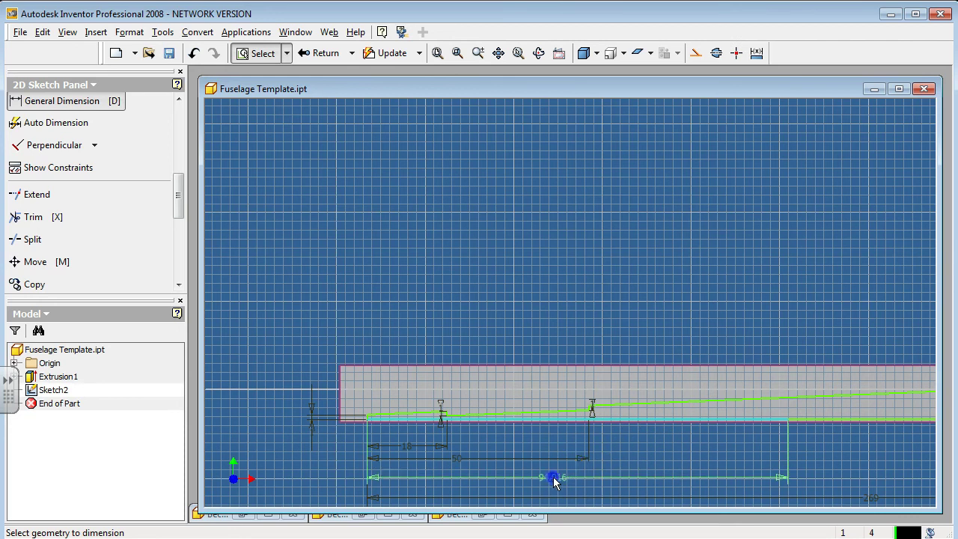
pyautogui.write('145')
pyautogui.press('Return')
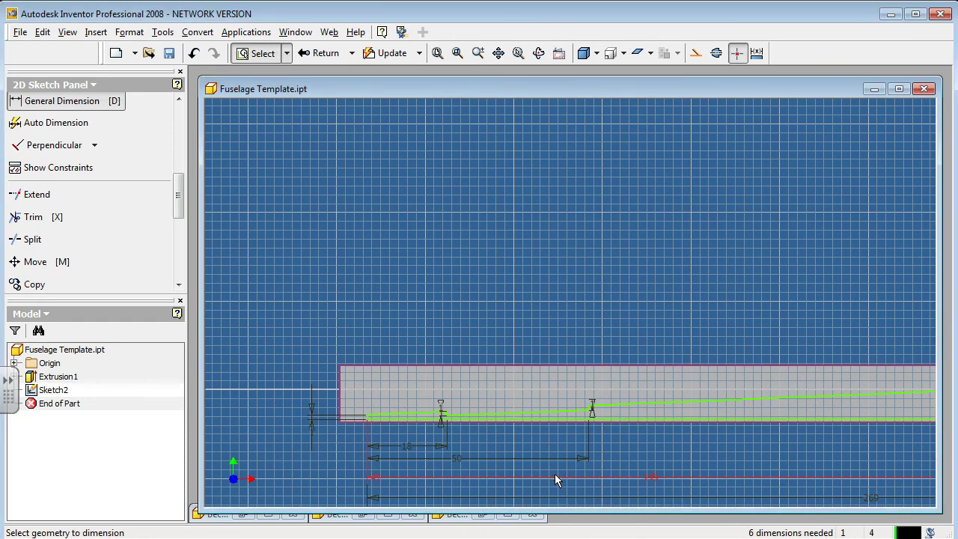
pyautogui.scroll(-2, 395, 380)
pyautogui.scroll(2, 711, 404)
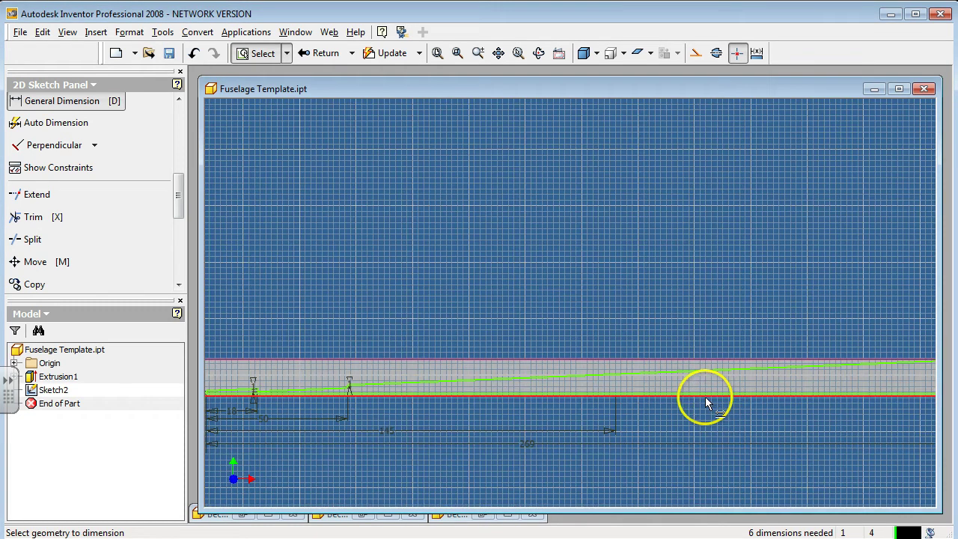
pyautogui.scroll(4, 171, 107)
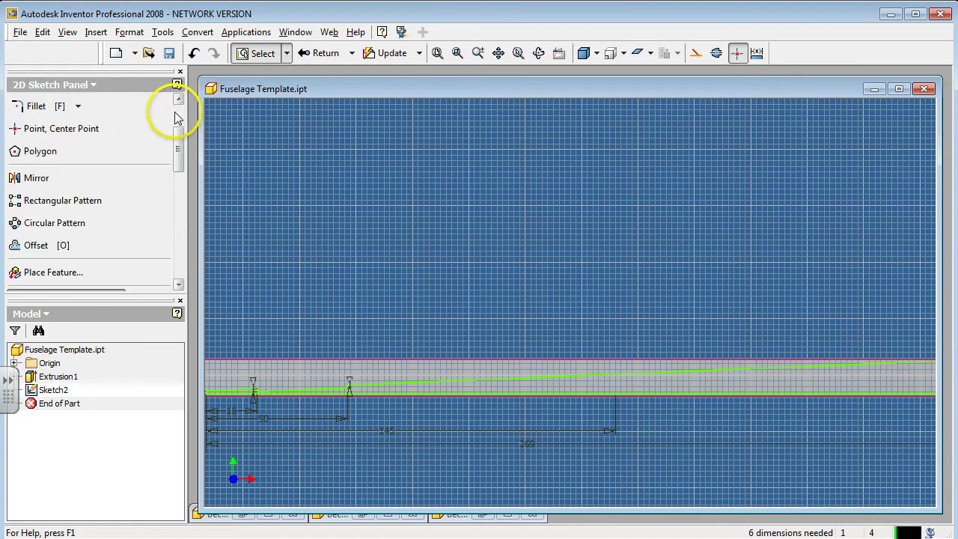
# Draw a short vertical step line down from the top profile line
pyautogui.click(35, 104)
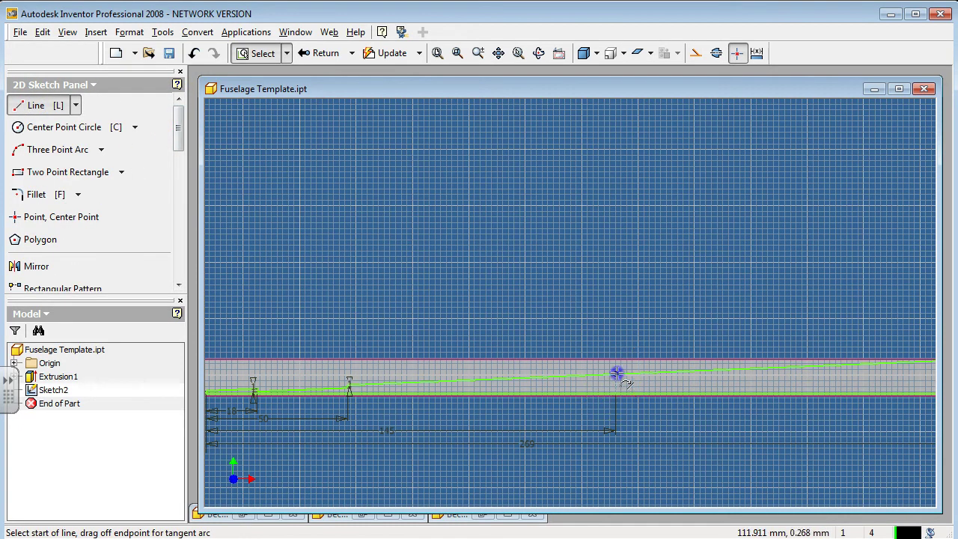
pyautogui.click(616, 373)
pyautogui.scroll(3, 616, 379)
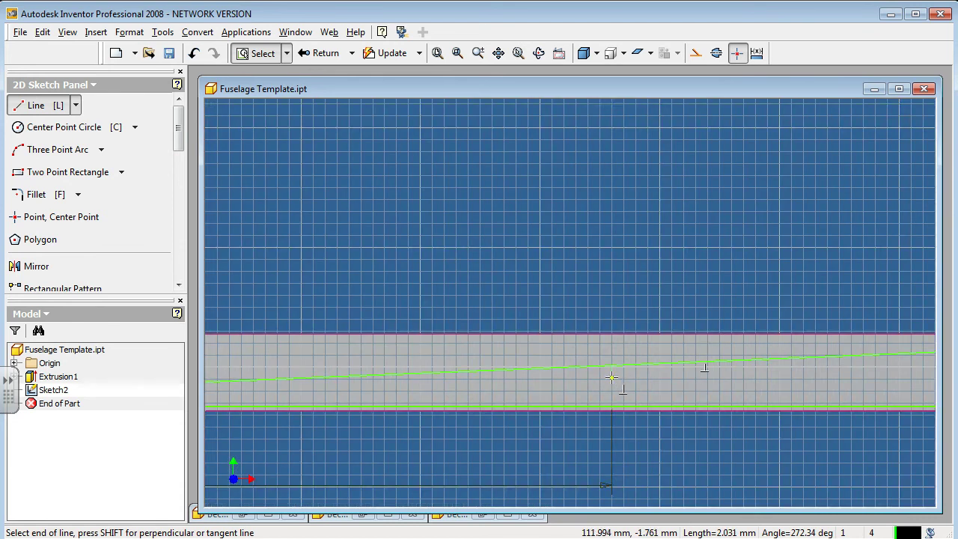
pyautogui.click(618, 404)
# Dimension the vertical step line to a height of 2 mm
pyautogui.press('d')
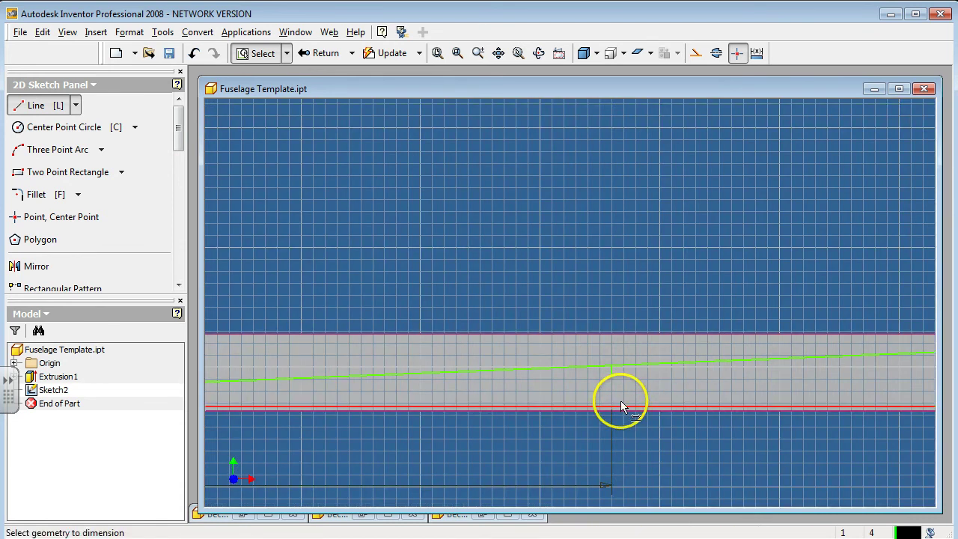
pyautogui.scroll(3, 613, 376)
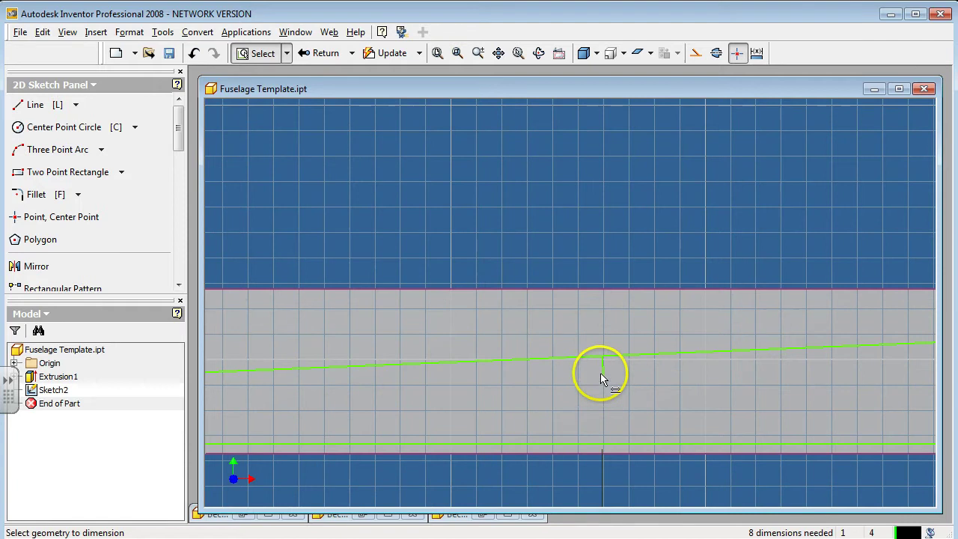
pyautogui.press('d')
pyautogui.click(575, 374)
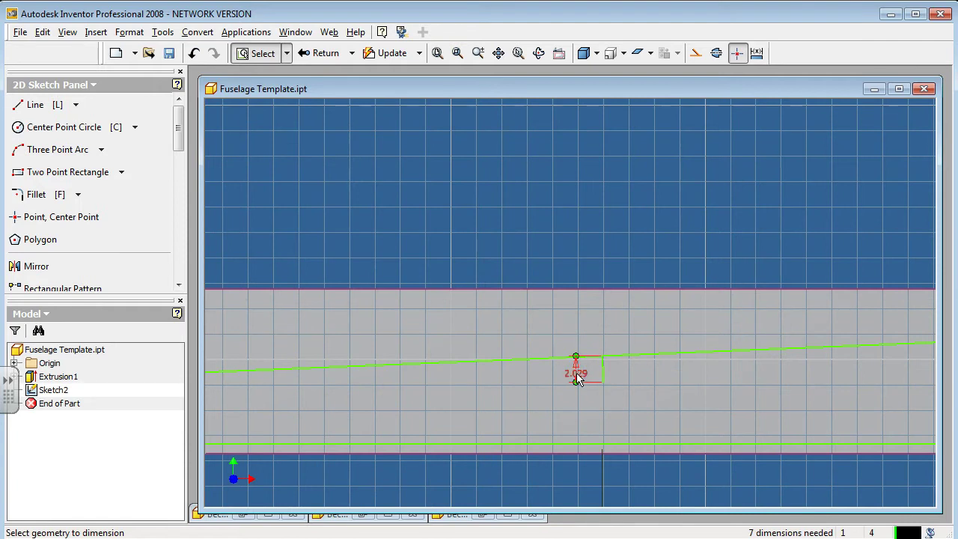
pyautogui.click(577, 378)
pyautogui.press('Return')
pyautogui.scroll(-5, 583, 370)
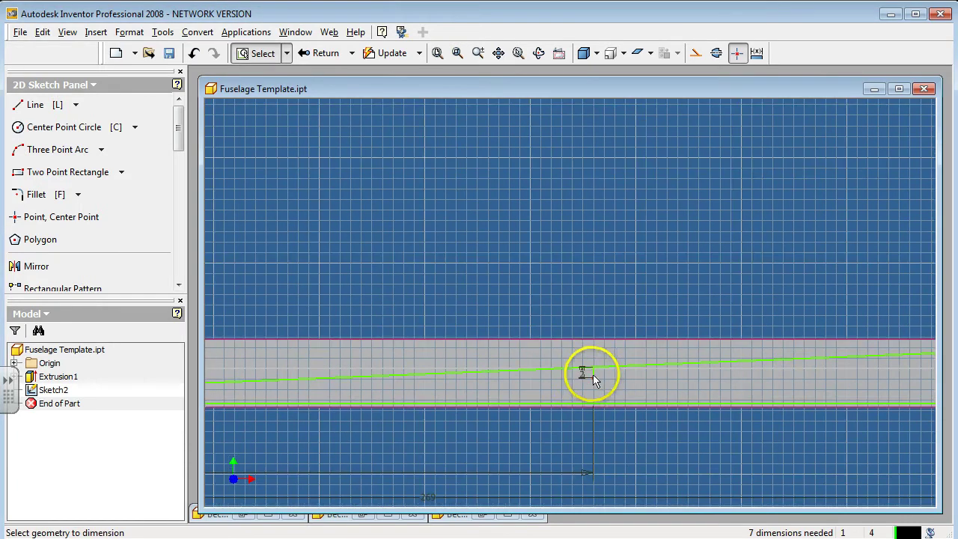
pyautogui.scroll(-1, 595, 383)
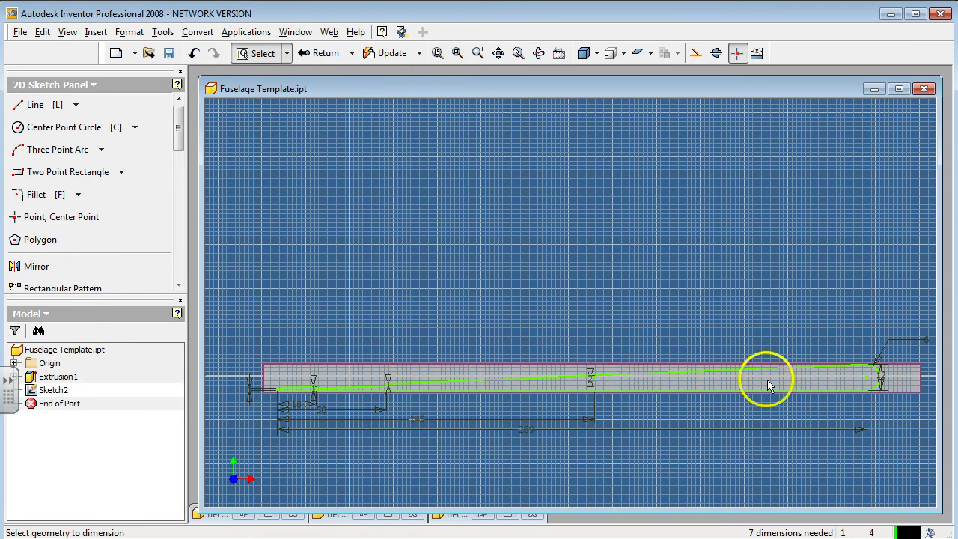
# Draw a line along the profile's bottom edge and dimension it to 205 mm
pyautogui.click(33, 109)
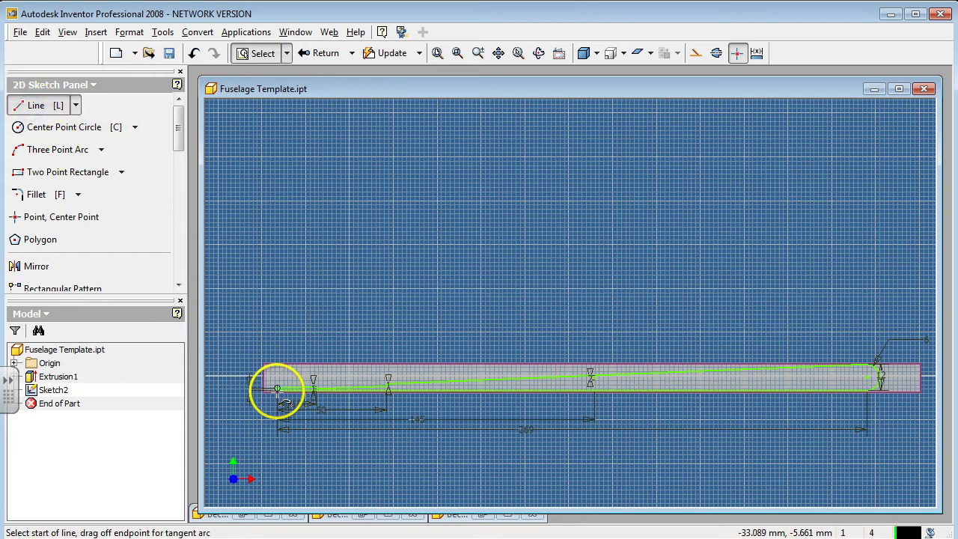
pyautogui.moveTo(277, 392)
pyautogui.mouseDown()
pyautogui.moveTo(712, 402)
pyautogui.moveTo(746, 388)
pyautogui.mouseUp()
pyautogui.press('d')
pyautogui.click(673, 391)
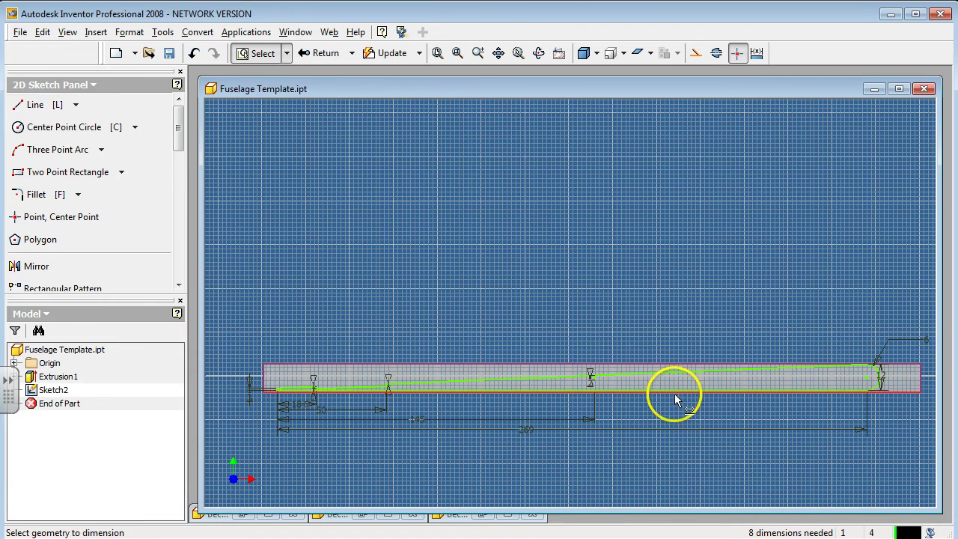
pyautogui.moveTo(671, 423); pyautogui.dragTo(631, 424)
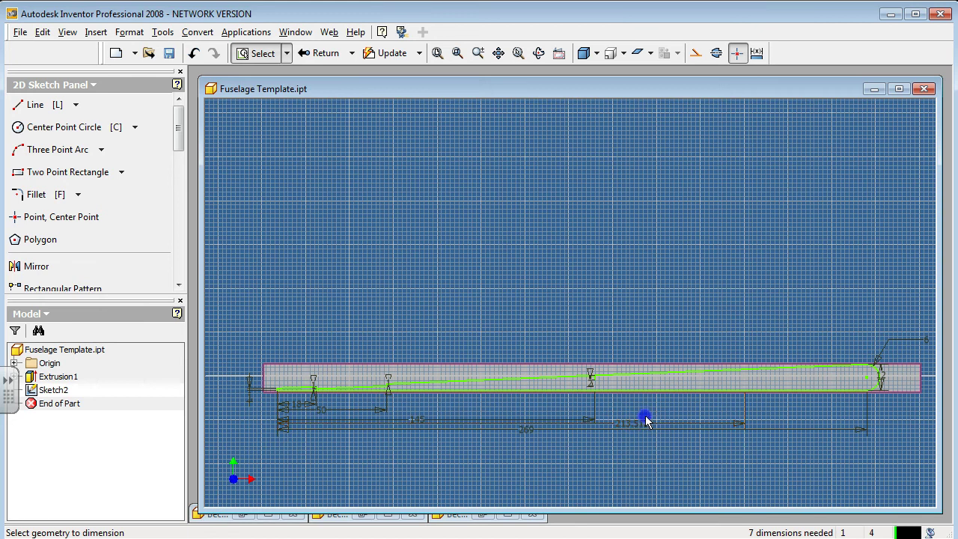
pyautogui.write('205')
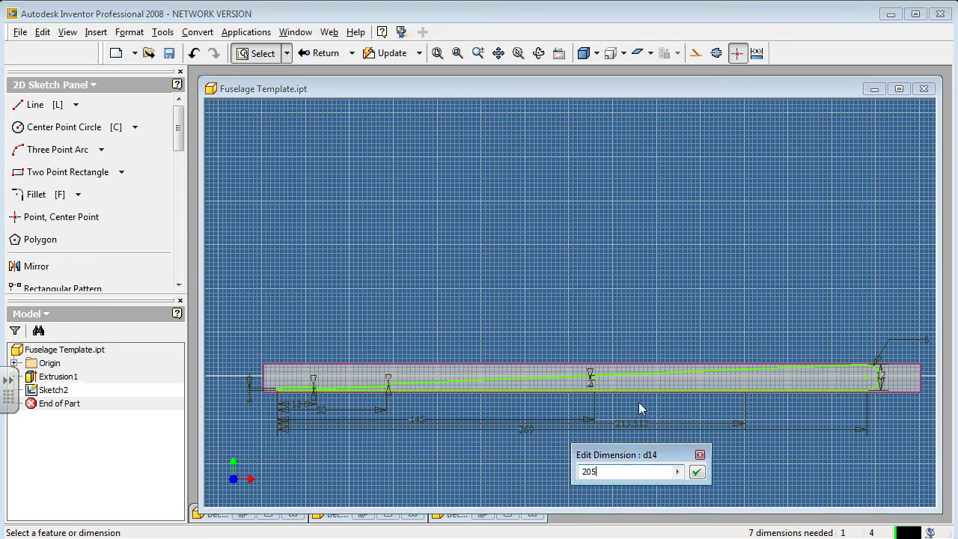
pyautogui.press('Return')
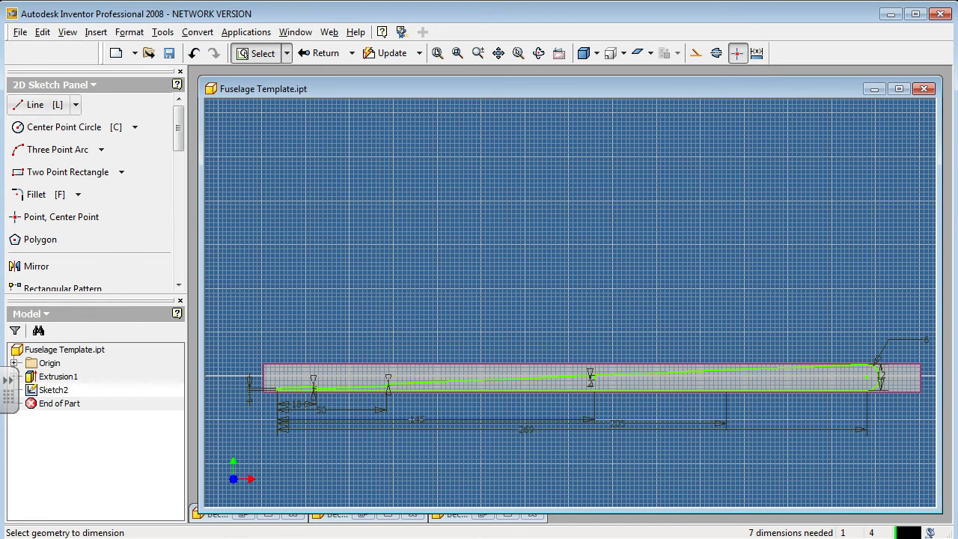
# Draw a second short vertical step below the top line and dimension it to 2 mm
pyautogui.click(30, 106)
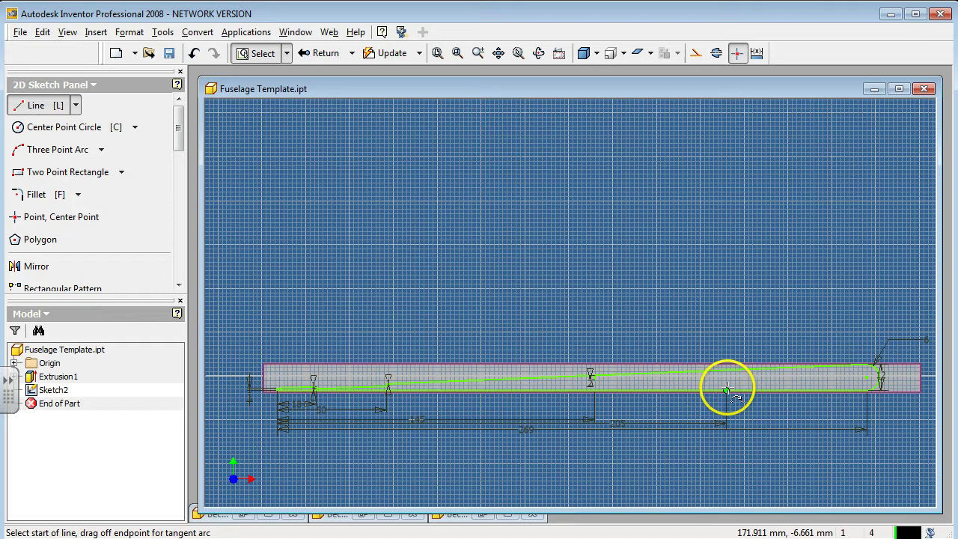
pyautogui.scroll(2, 726, 387)
pyautogui.scroll(-4, 726, 388)
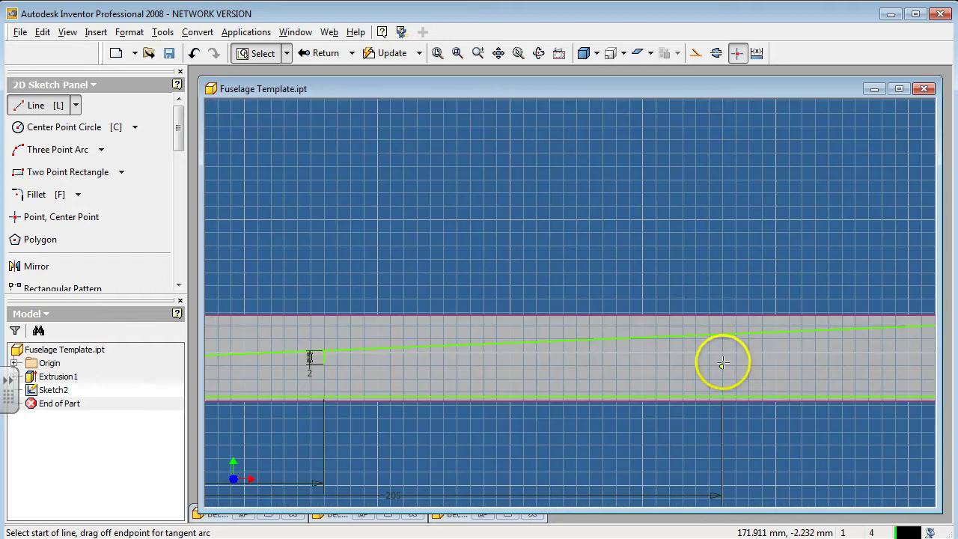
pyautogui.click(722, 334)
pyautogui.click(722, 345)
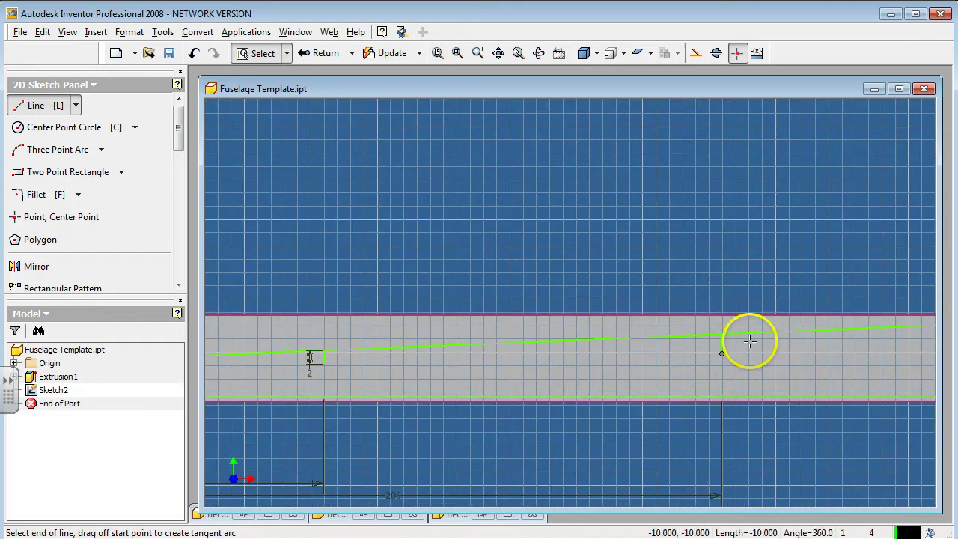
pyautogui.press('d')
pyautogui.click(723, 340)
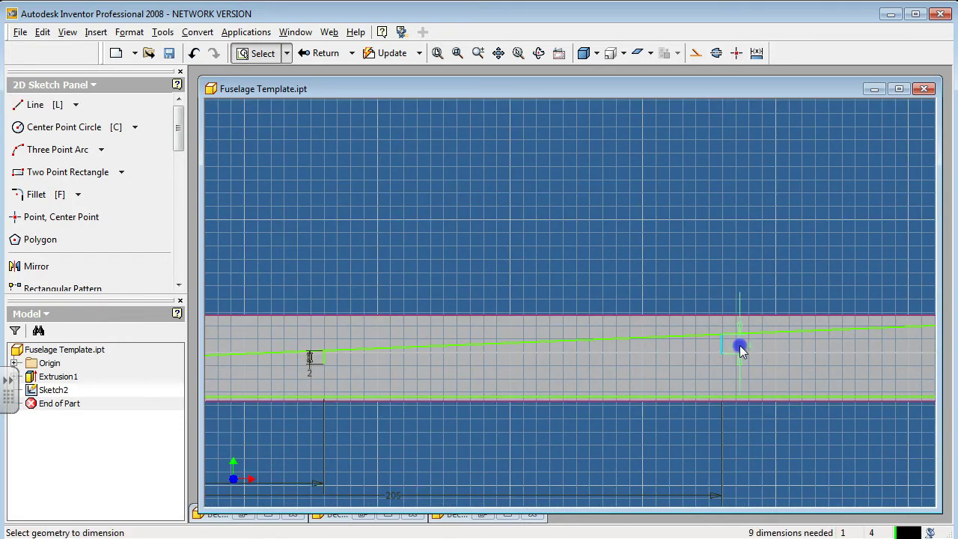
pyautogui.click(741, 348)
pyautogui.press('Return')
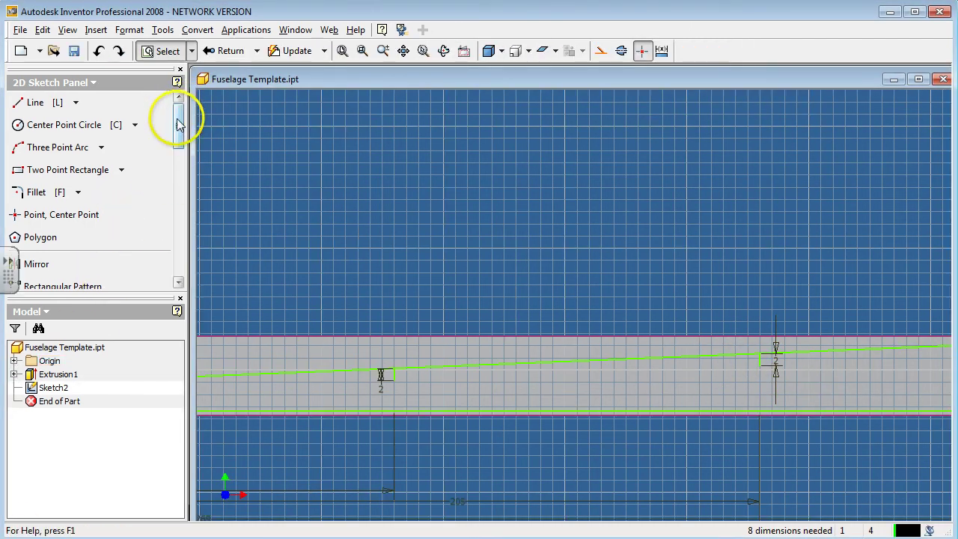
# Trim away the sloped top-line segment between the 145 and 205 mm steps
pyautogui.moveTo(180, 122); pyautogui.dragTo(160, 184)
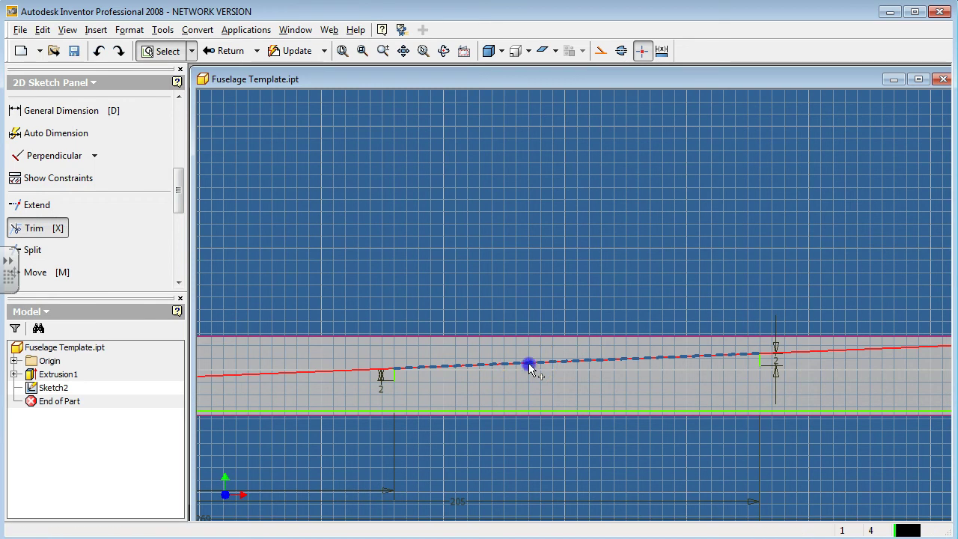
pyautogui.click(528, 365)
pyautogui.click(181, 127)
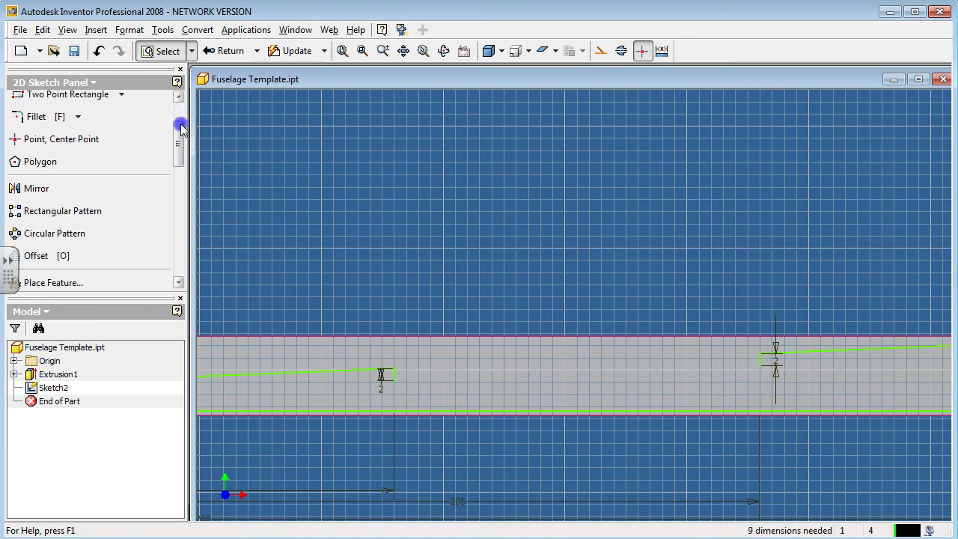
pyautogui.click(176, 112)
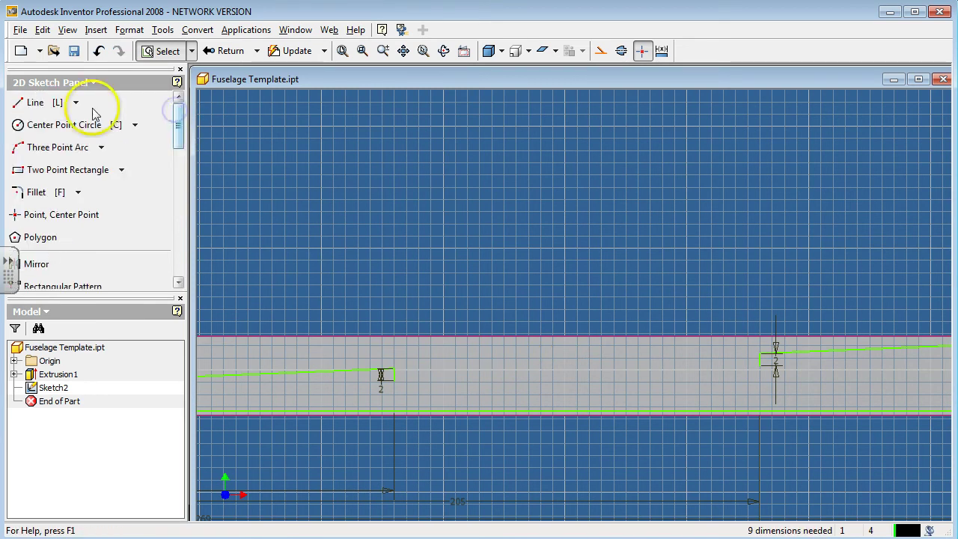
# Draw a line from the first step's lower end across to the second step
pyautogui.click(36, 110)
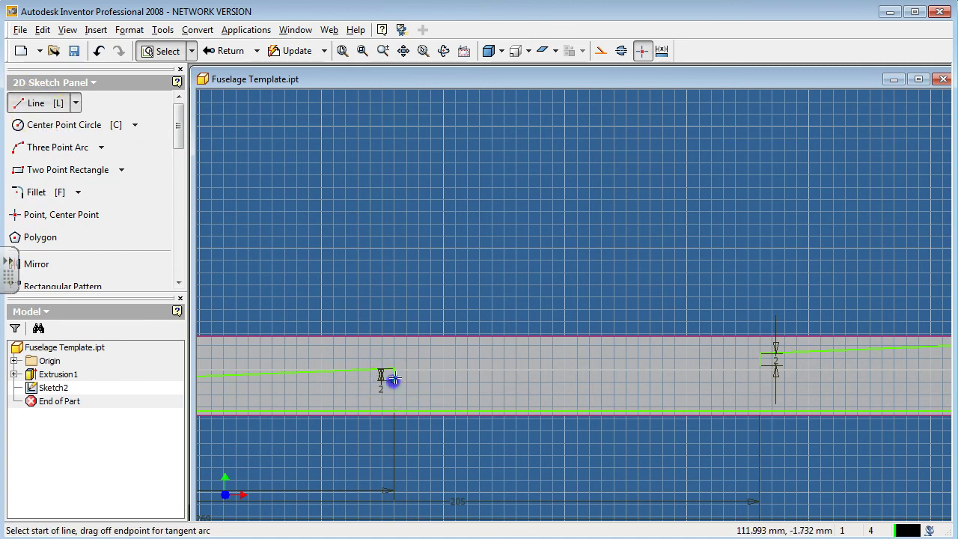
pyautogui.click(394, 381)
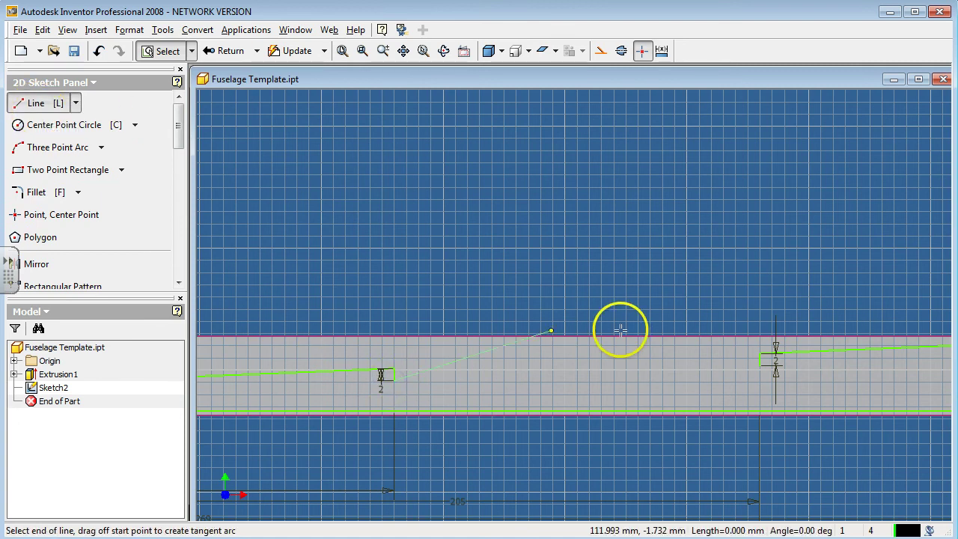
pyautogui.click(759, 365)
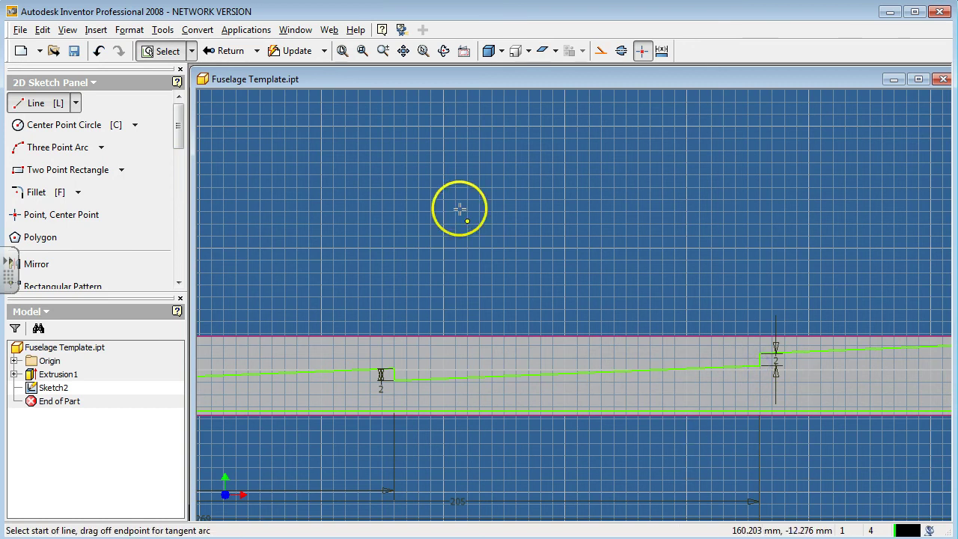
pyautogui.scroll(-5, 516, 307)
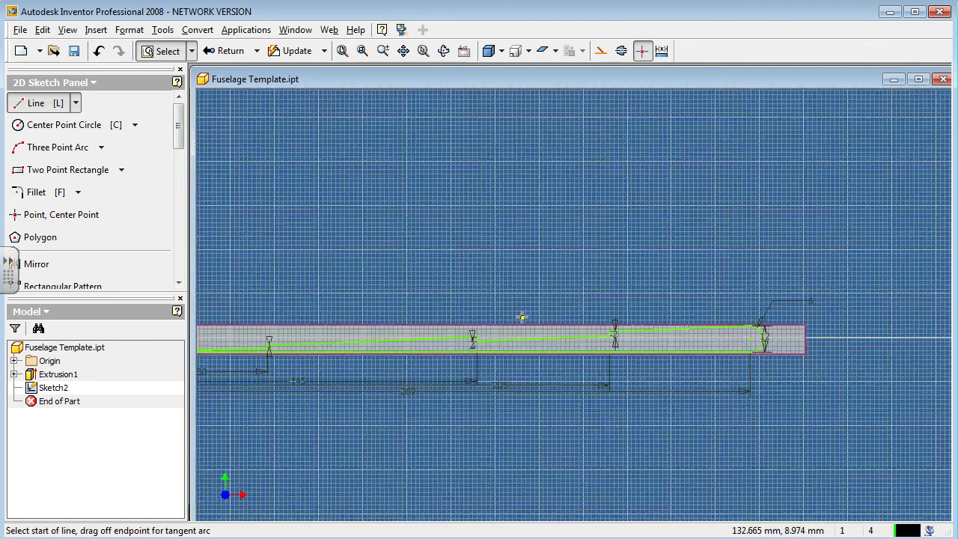
pyautogui.scroll(-3, 522, 317)
pyautogui.scroll(6, 300, 344)
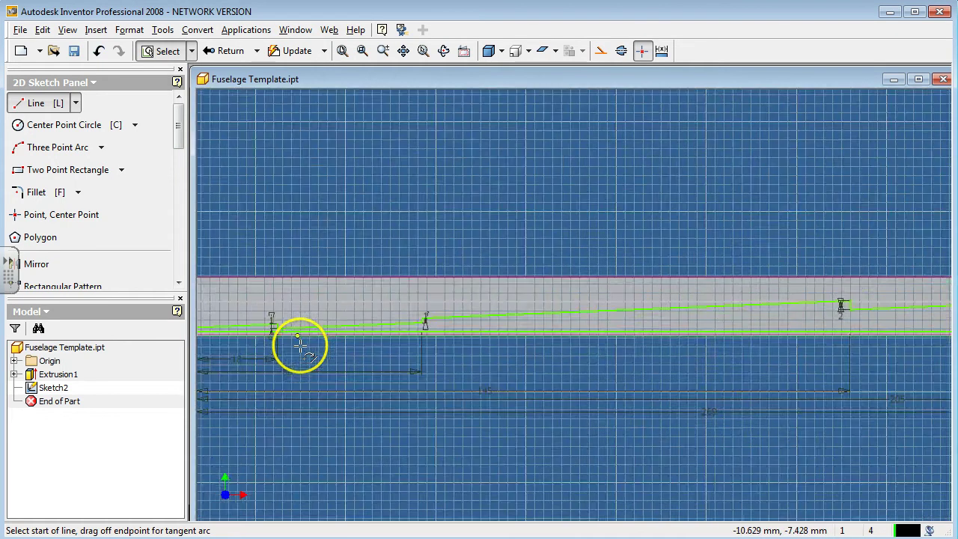
pyautogui.scroll(-5, 509, 282)
pyautogui.scroll(5, 490, 387)
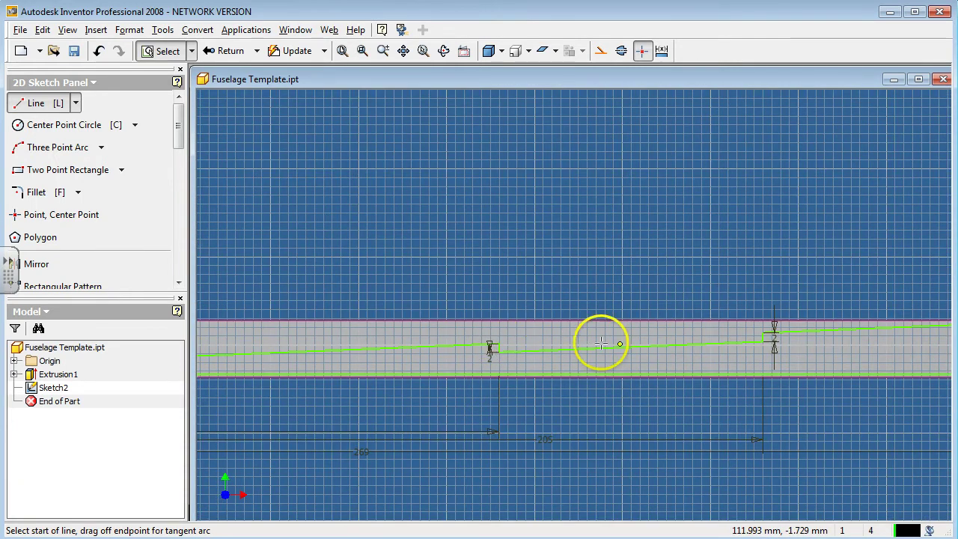
pyautogui.scroll(-1, 739, 342)
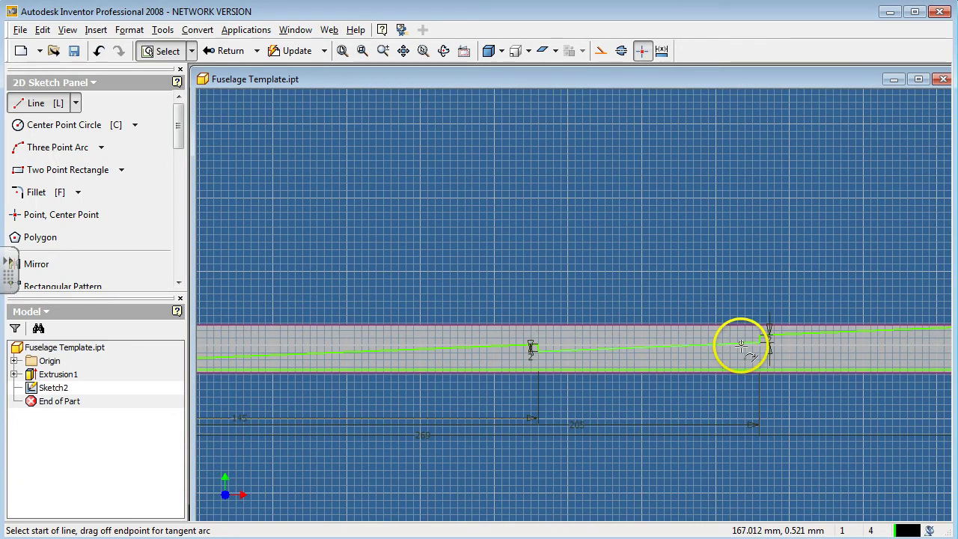
pyautogui.scroll(1, 741, 343)
pyautogui.scroll(-2, 744, 342)
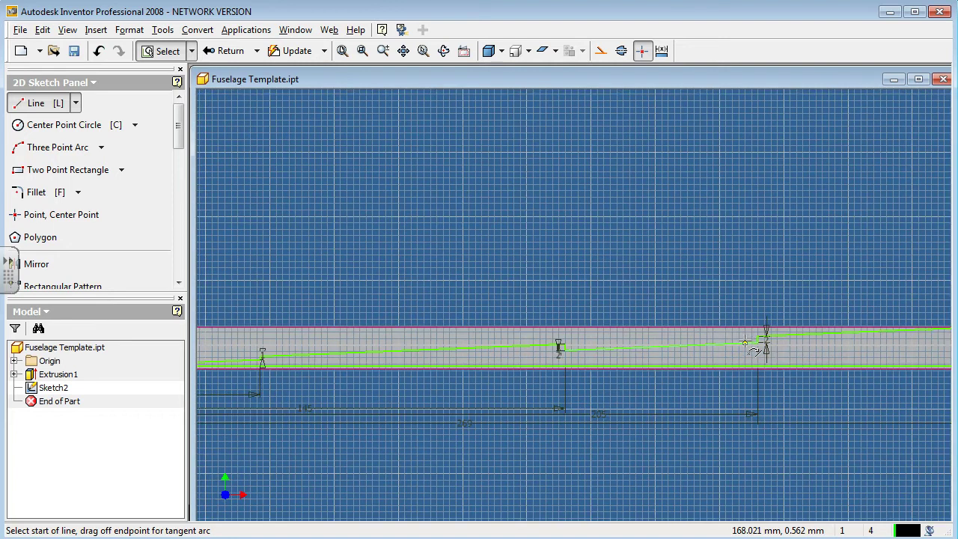
pyautogui.scroll(-3, 746, 343)
pyautogui.scroll(4, 369, 379)
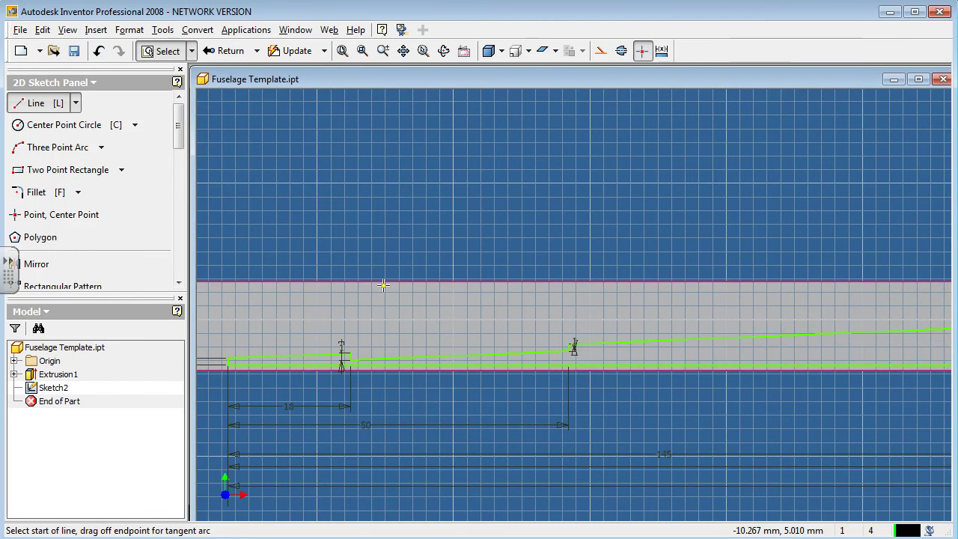
# Check the profile lines, then exit Sketch2 back to the part environment
pyautogui.scroll(-3, 382, 285)
pyautogui.click(877, 239)
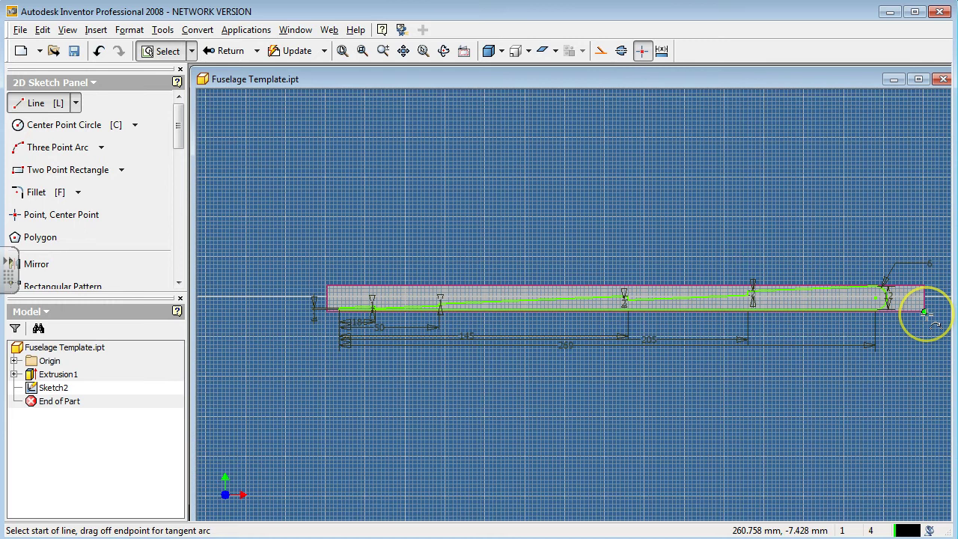
pyautogui.scroll(1, 926, 314)
pyautogui.scroll(-1, 833, 281)
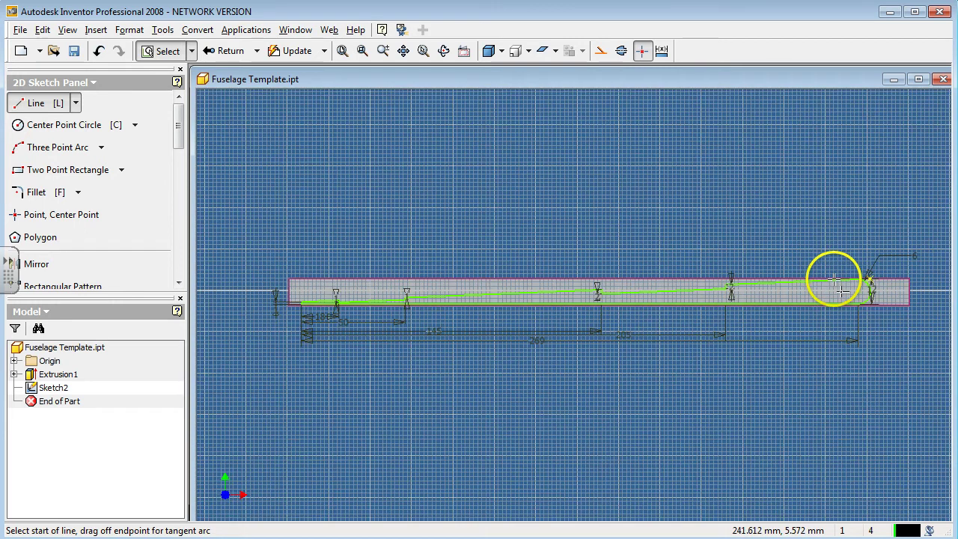
pyautogui.scroll(-1, 833, 280)
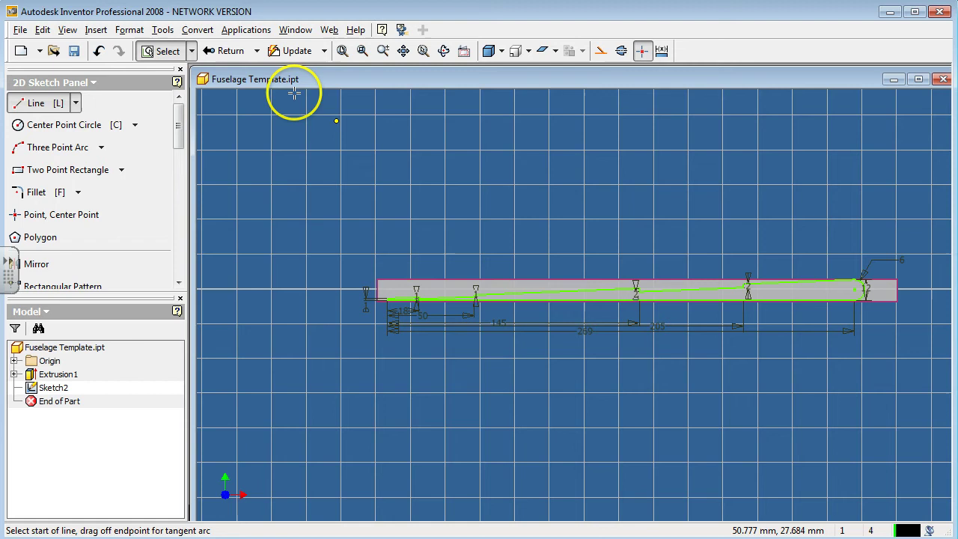
pyautogui.click(229, 51)
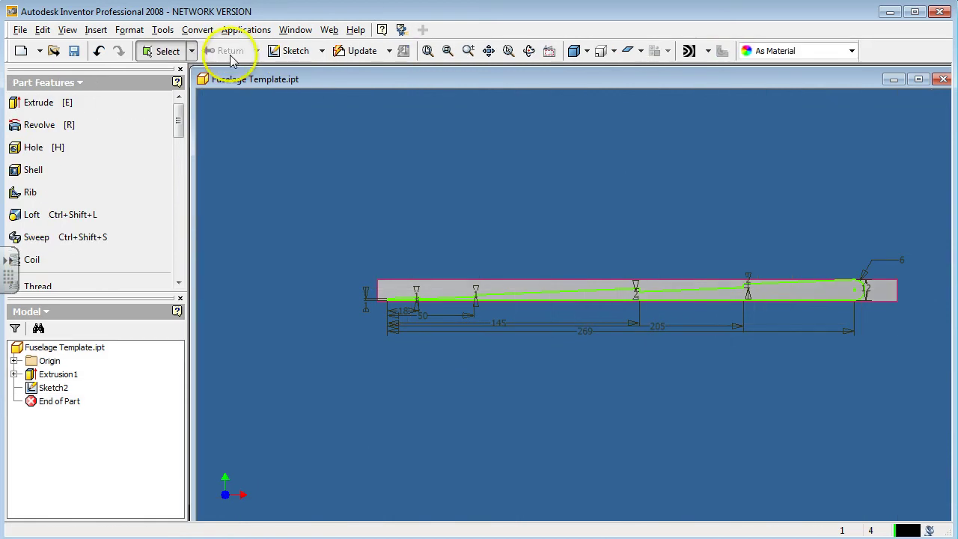
pyautogui.scroll(1, 818, 262)
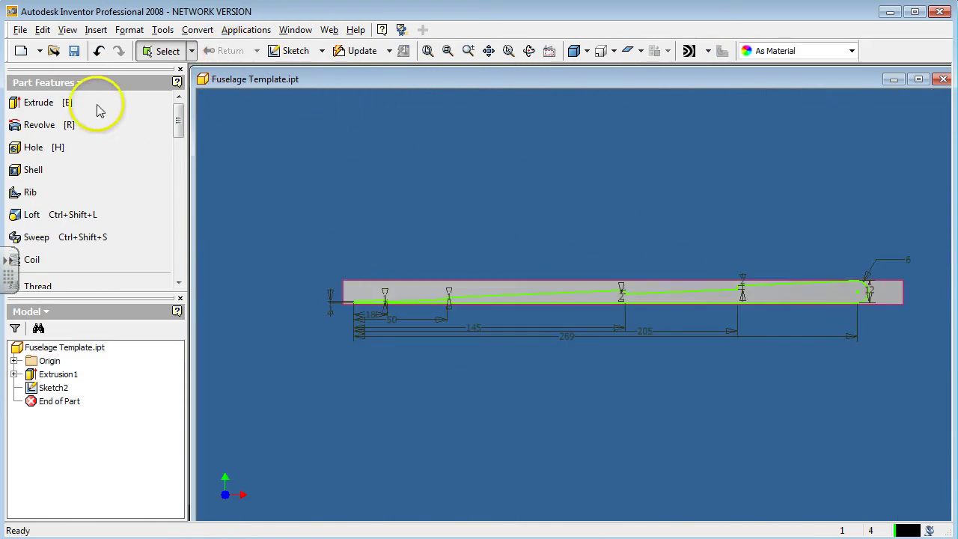
# Start an extrusion and select the sketch's waste regions, including the left-end region
pyautogui.click(62, 106)
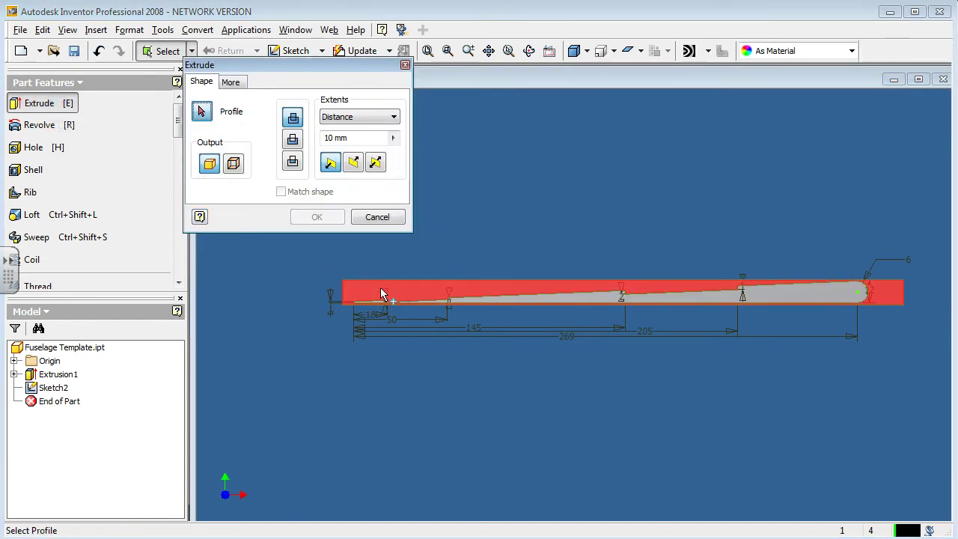
pyautogui.click(381, 290)
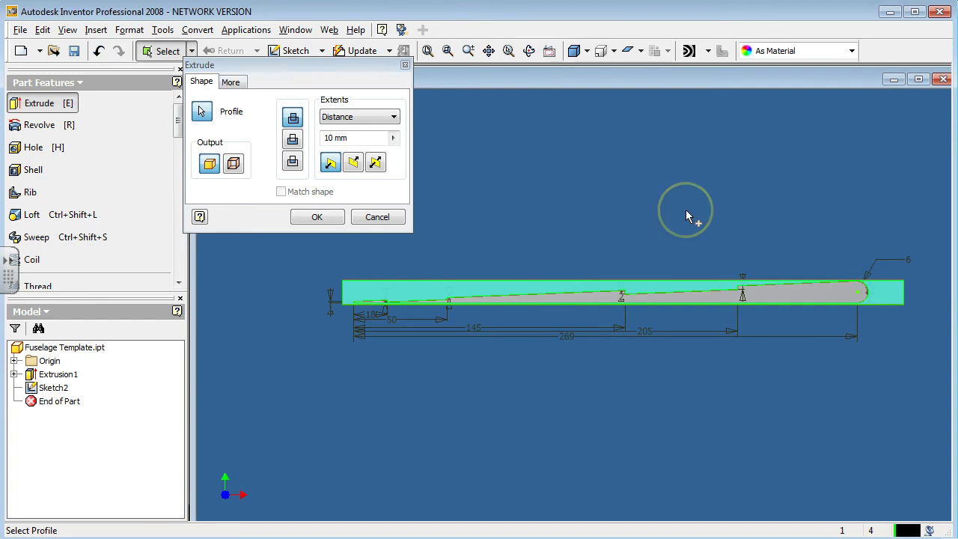
pyautogui.click(629, 220)
pyautogui.click(348, 303)
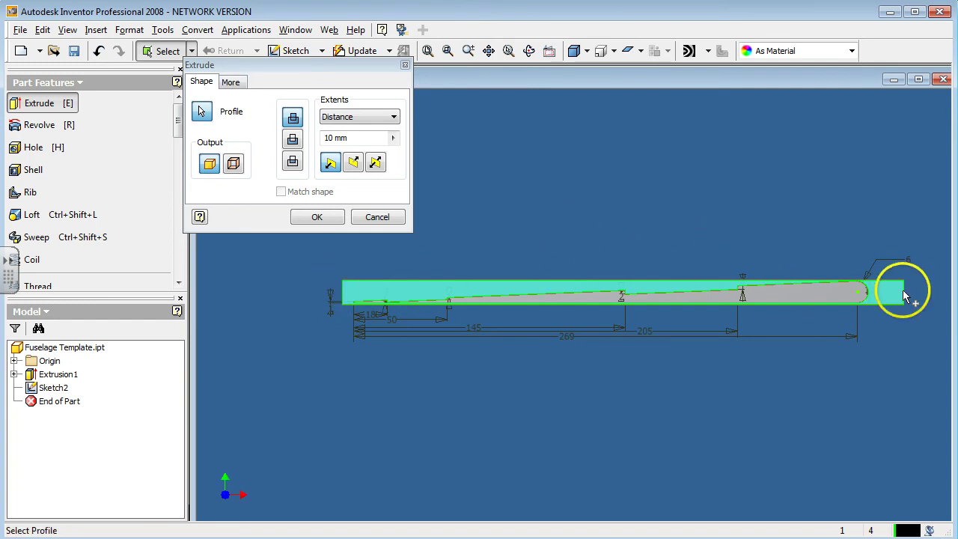
# Set the extrusion to Cut with extents All, check the preview, and confirm
pyautogui.click(342, 120)
pyautogui.click(335, 174)
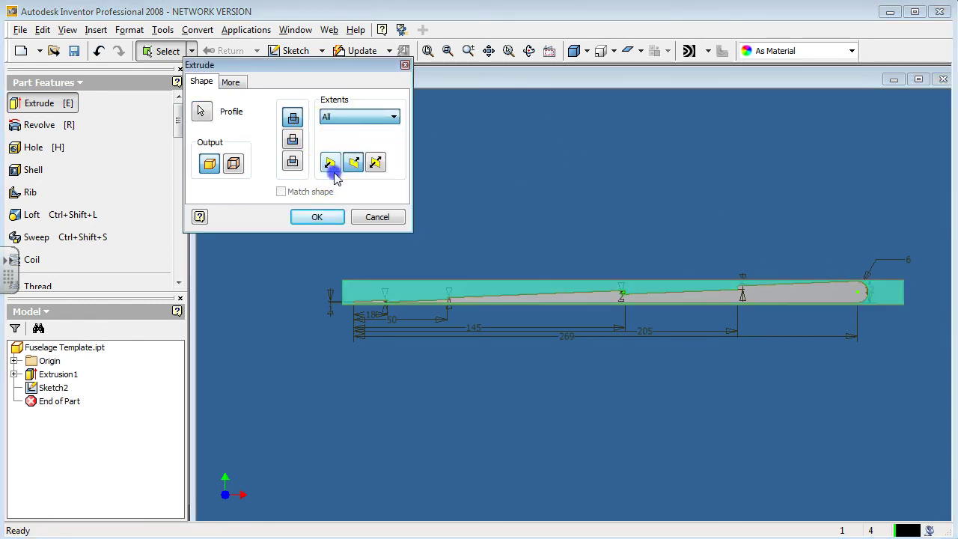
pyautogui.click(293, 140)
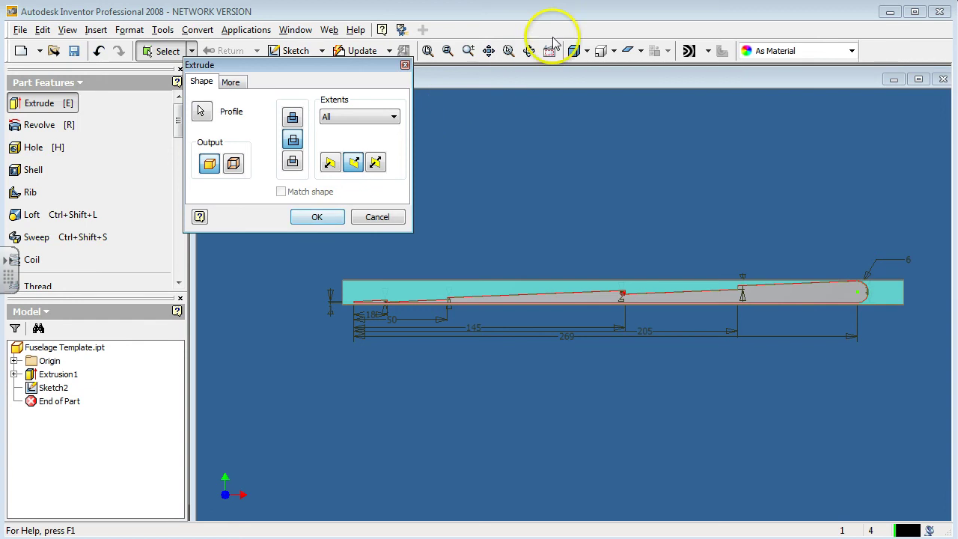
pyautogui.click(529, 50)
pyautogui.moveTo(584, 222); pyautogui.dragTo(522, 317)
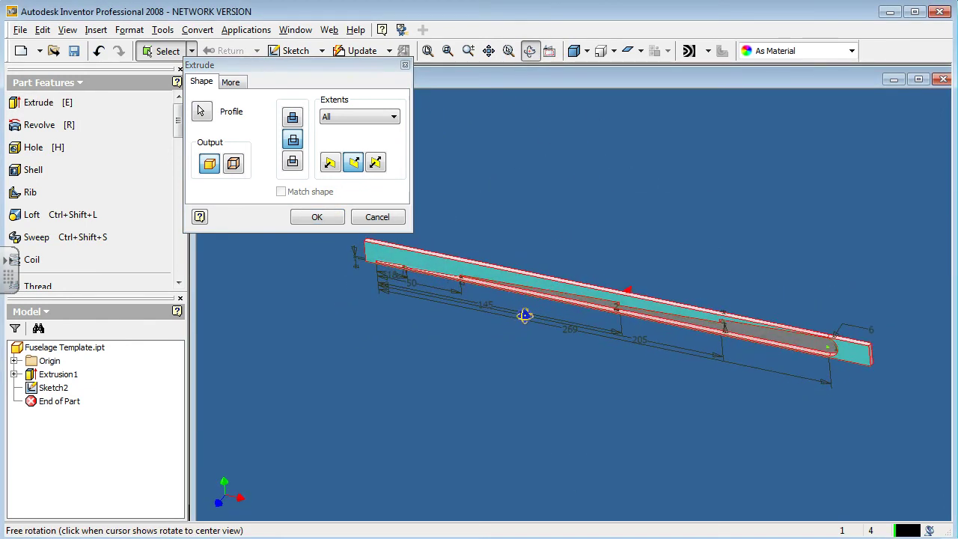
pyautogui.click(316, 217)
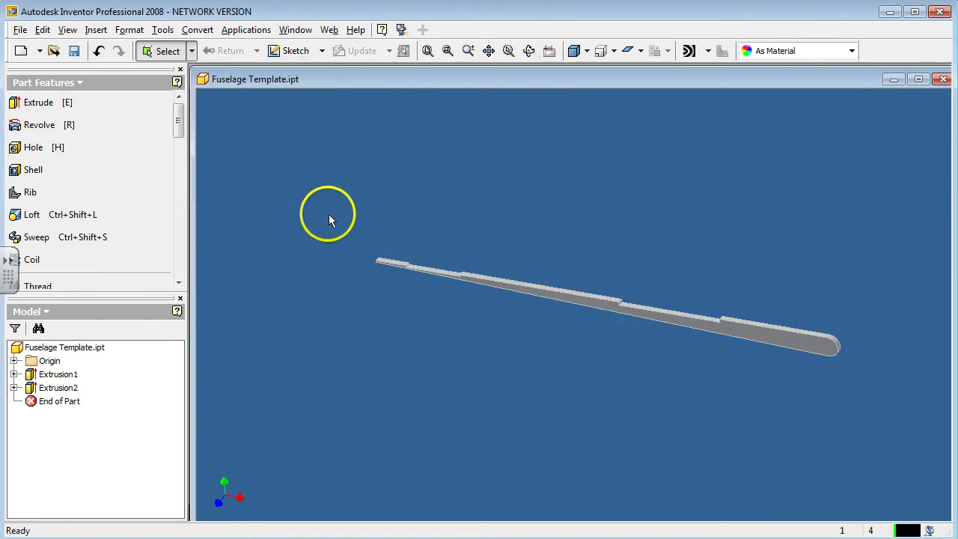
pyautogui.click(529, 50)
pyautogui.click(564, 266)
pyautogui.moveTo(541, 366); pyautogui.dragTo(657, 297)
pyautogui.click(456, 337)
pyautogui.click(319, 379)
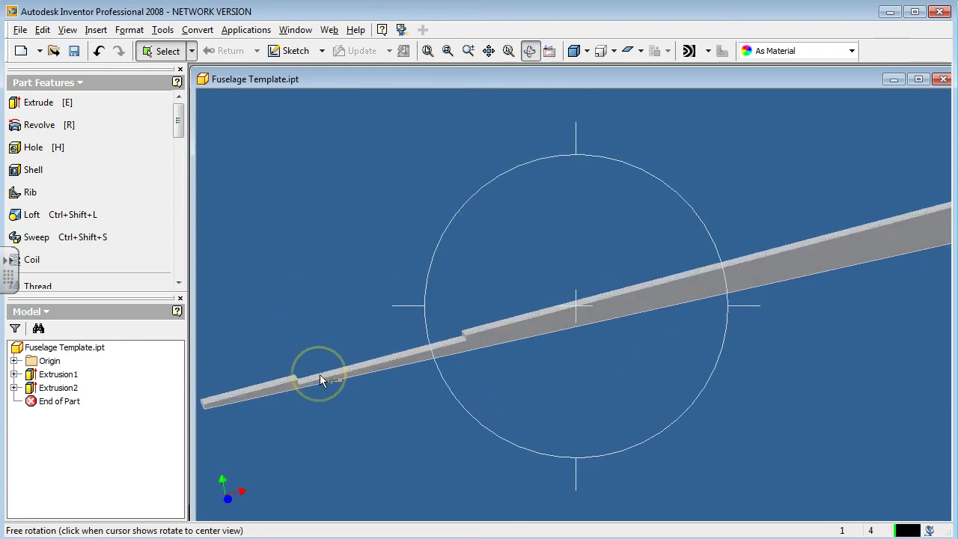
pyautogui.click(319, 380)
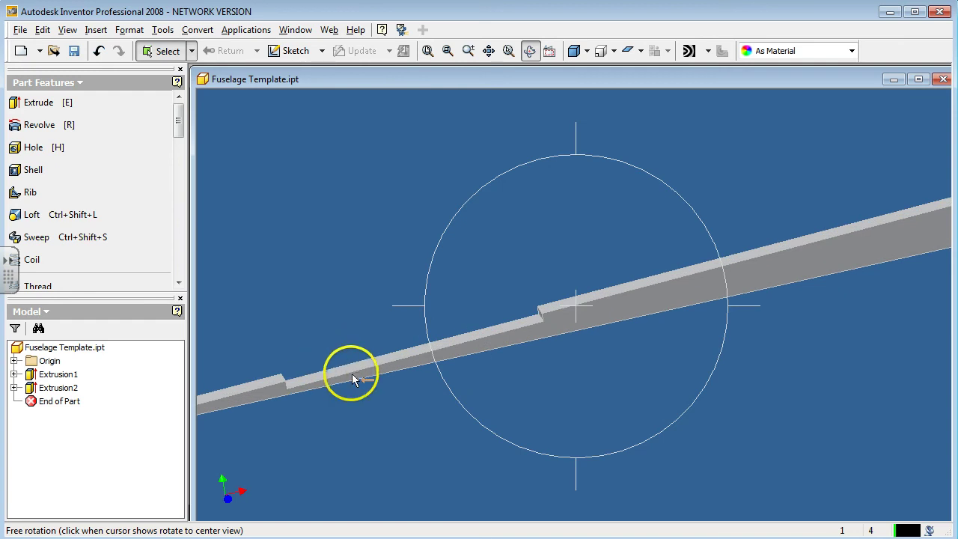
pyautogui.moveTo(352, 375); pyautogui.dragTo(304, 357)
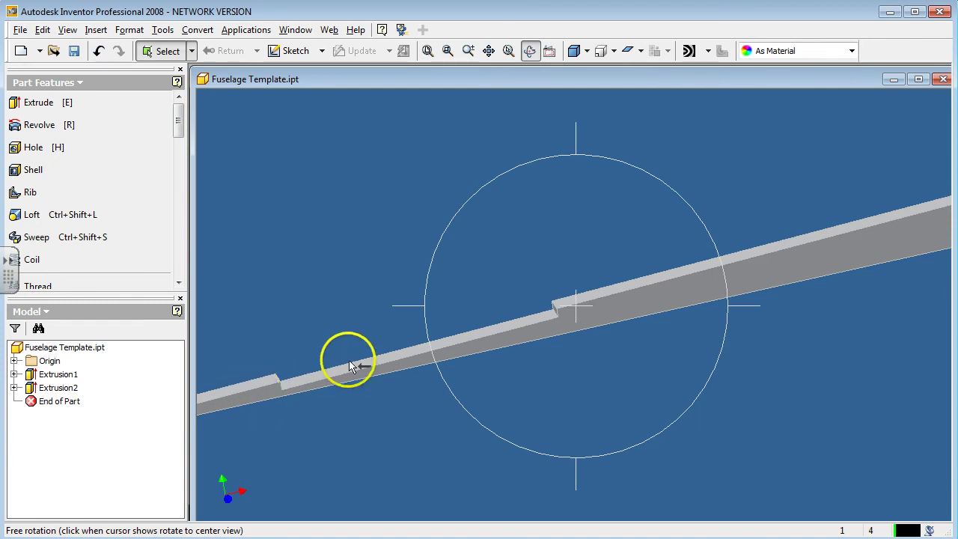
pyautogui.moveTo(350, 367); pyautogui.dragTo(417, 379)
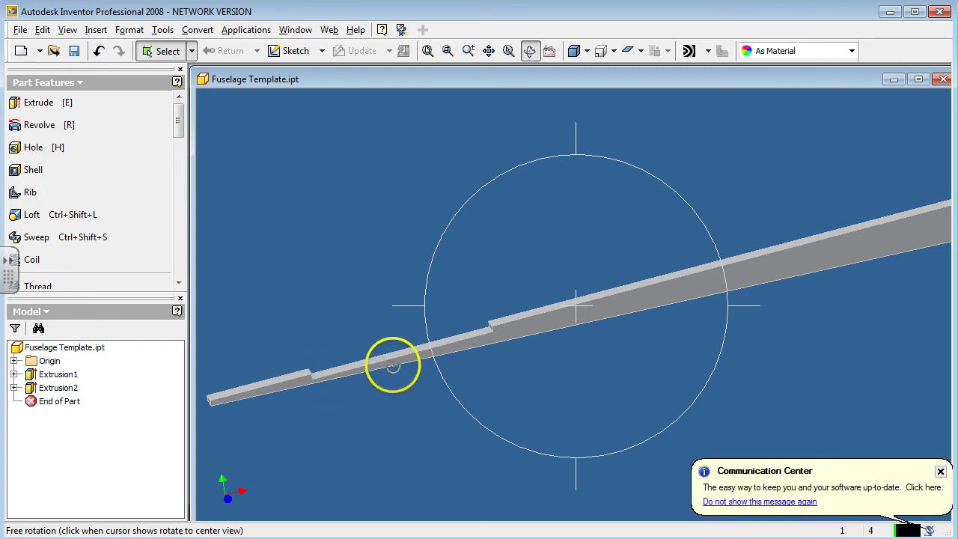
# Dismiss the update notice, expand Extrusion2 in the browser, and right-click Sketch2
pyautogui.click(940, 473)
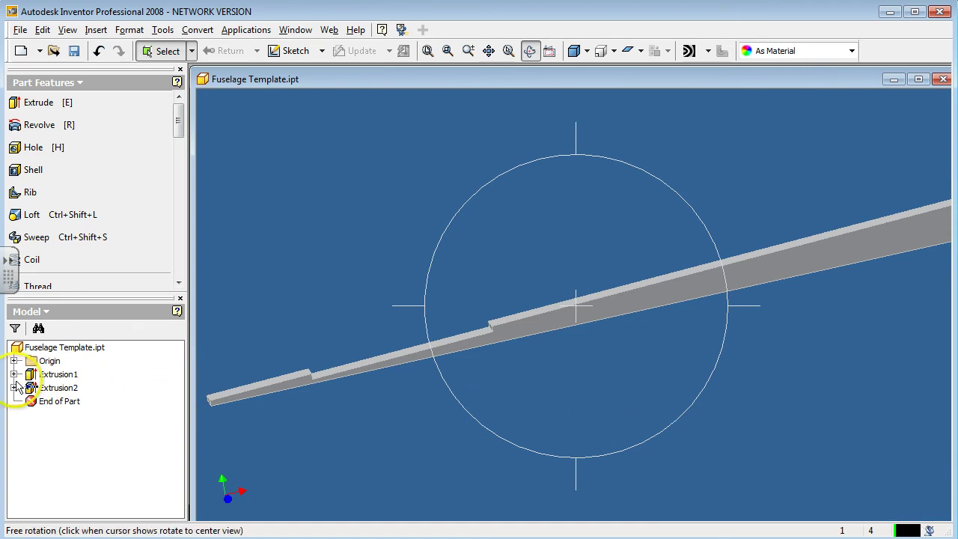
pyautogui.click(55, 389)
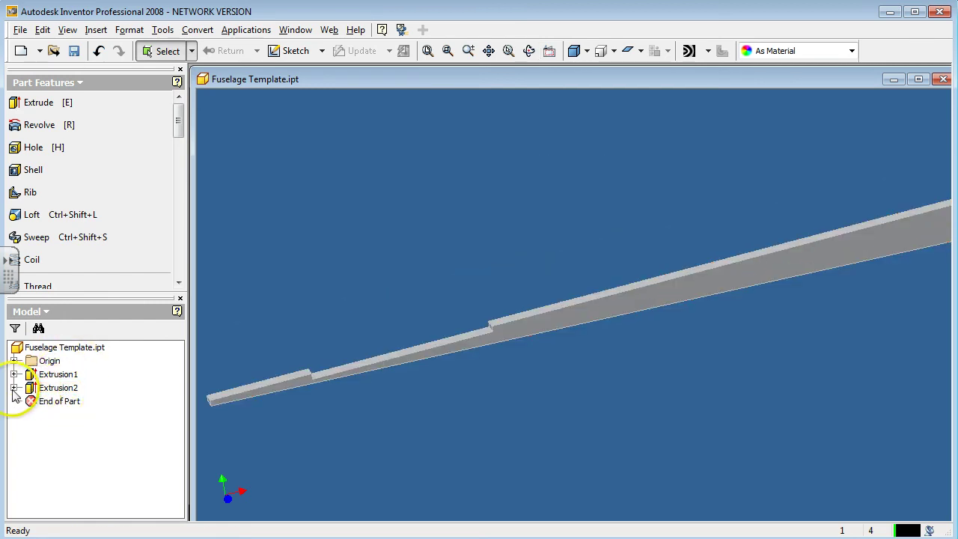
pyautogui.click(37, 375)
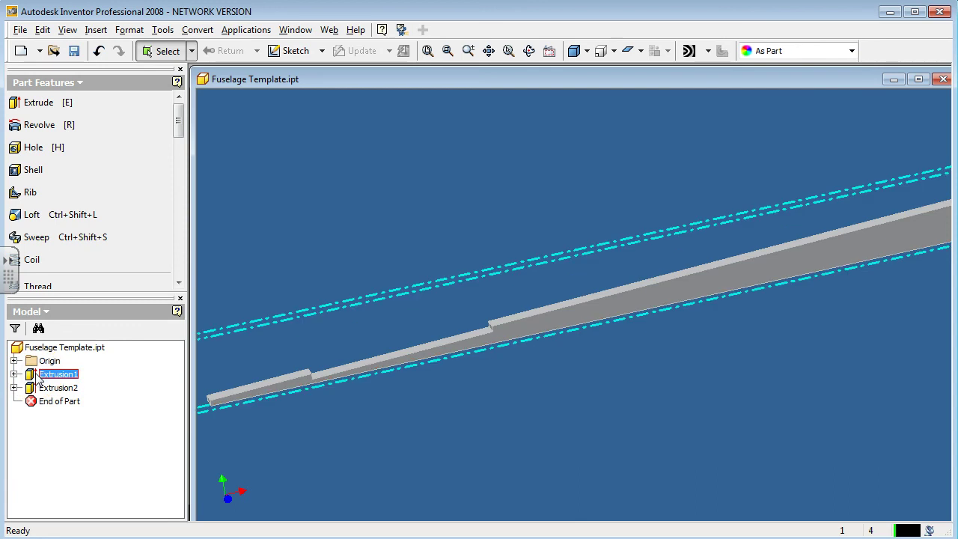
pyautogui.scroll(-4, 383, 369)
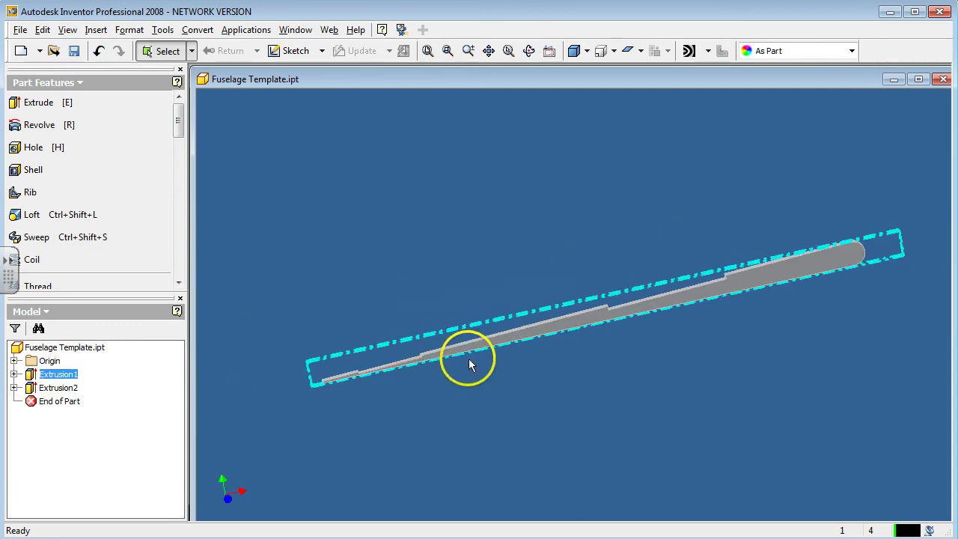
pyautogui.click(41, 389)
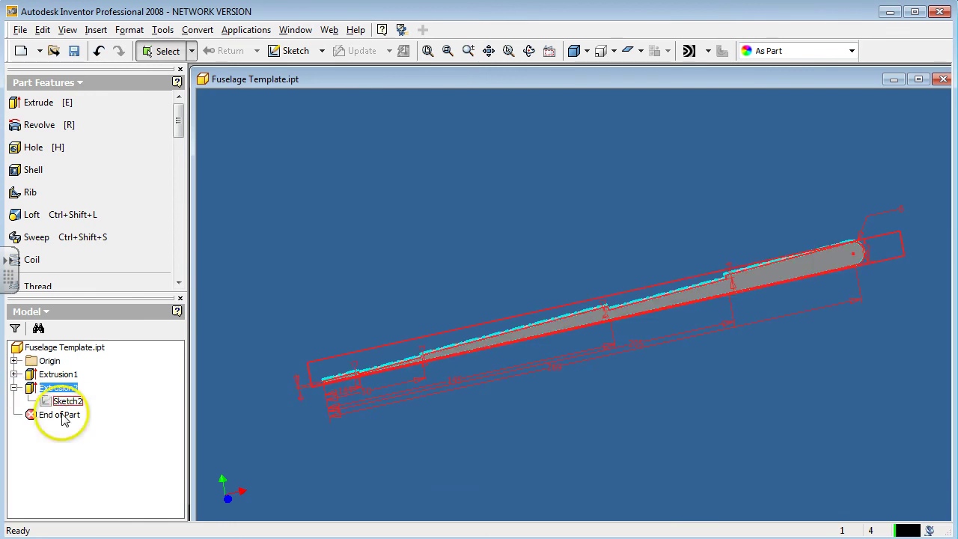
pyautogui.click(14, 387)
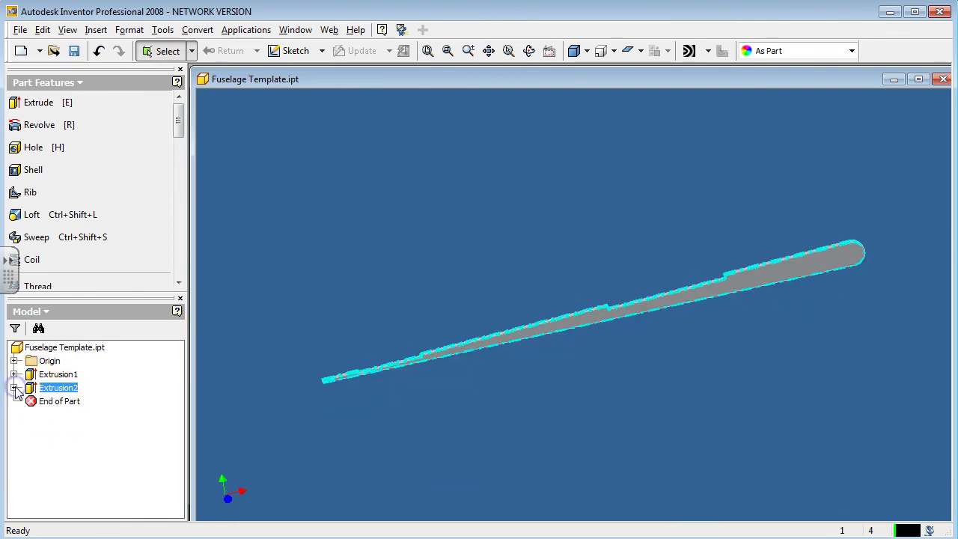
pyautogui.click(15, 388)
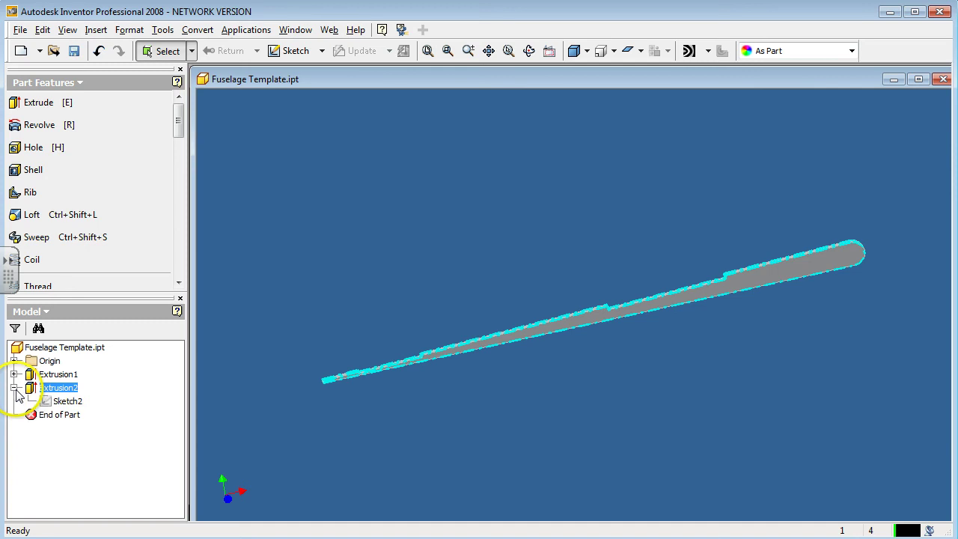
pyautogui.rightClick(68, 406)
# Reopen Sketch2 for editing and place the 50 mm and 18 mm step dimensions
pyautogui.click(114, 234)
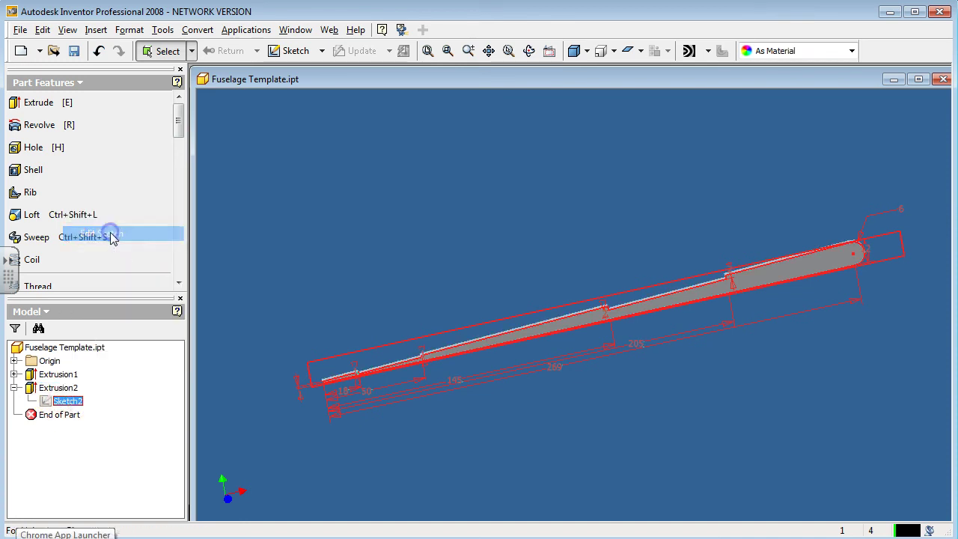
pyautogui.scroll(3, 615, 310)
pyautogui.scroll(-3, 615, 310)
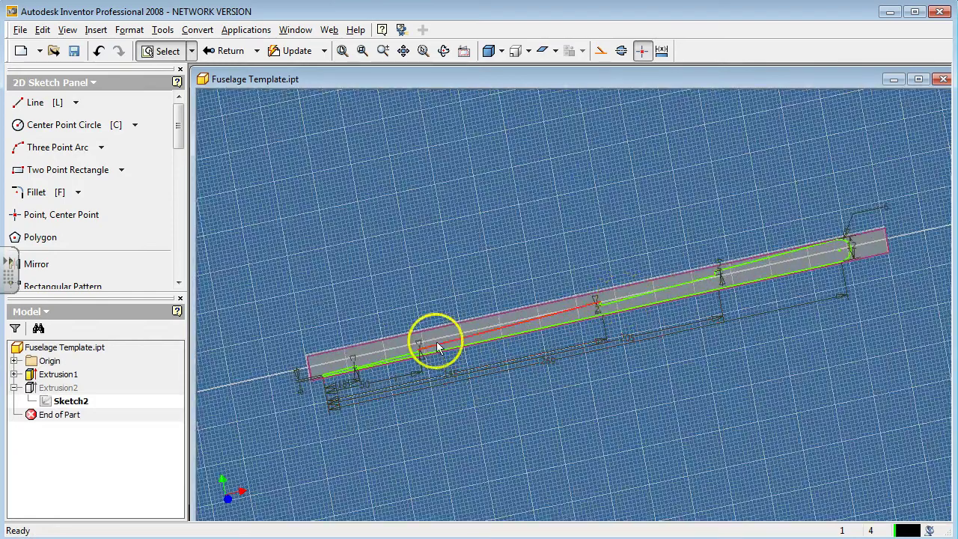
pyautogui.scroll(5, 436, 341)
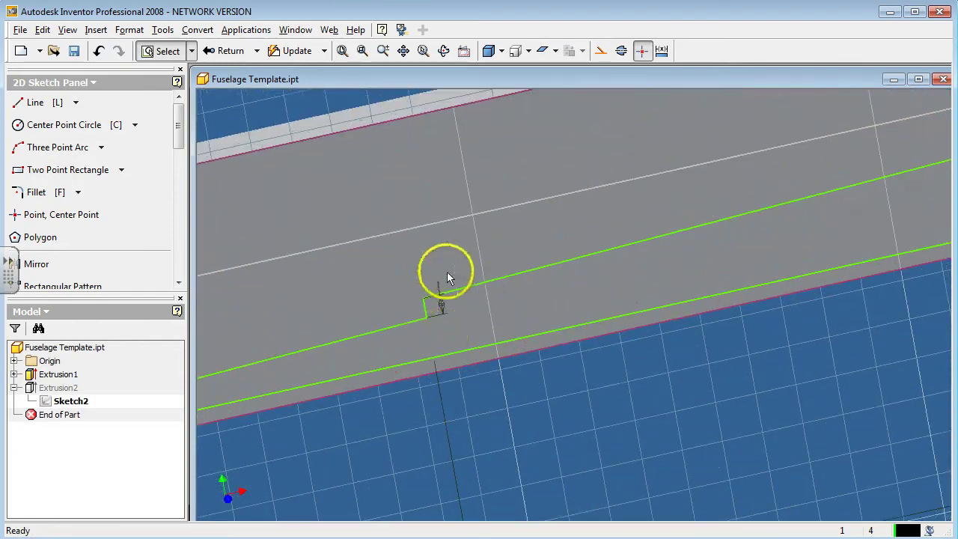
pyautogui.scroll(-5, 475, 289)
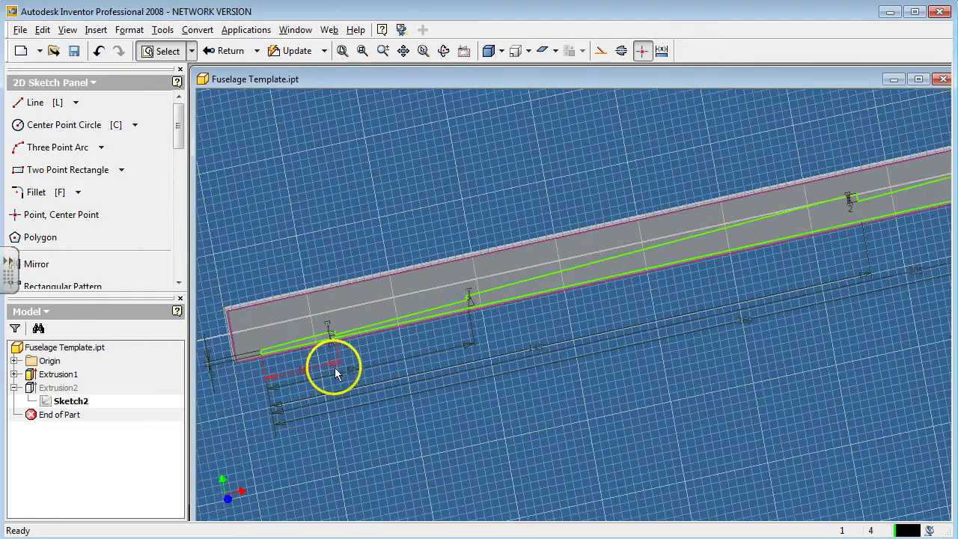
pyautogui.moveTo(335, 374); pyautogui.dragTo(350, 377)
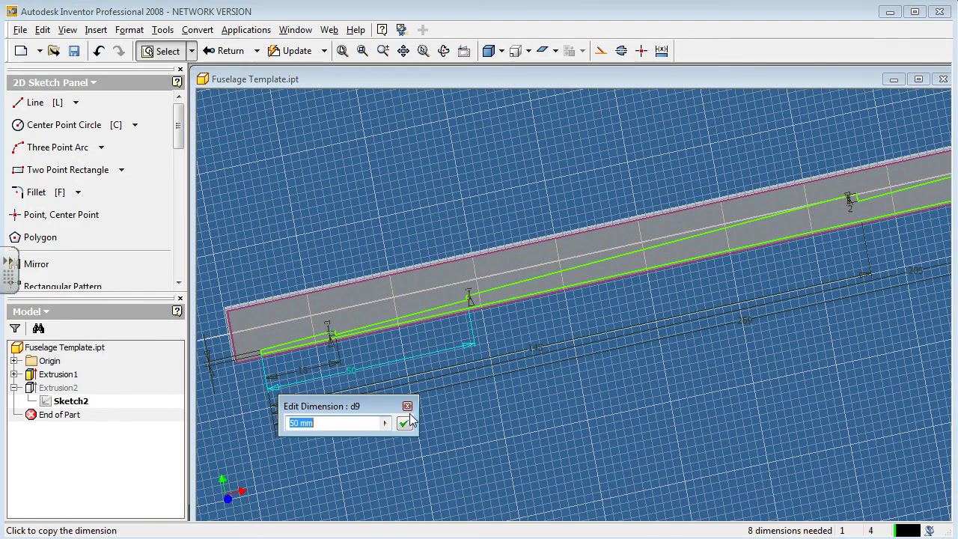
pyautogui.click(324, 355)
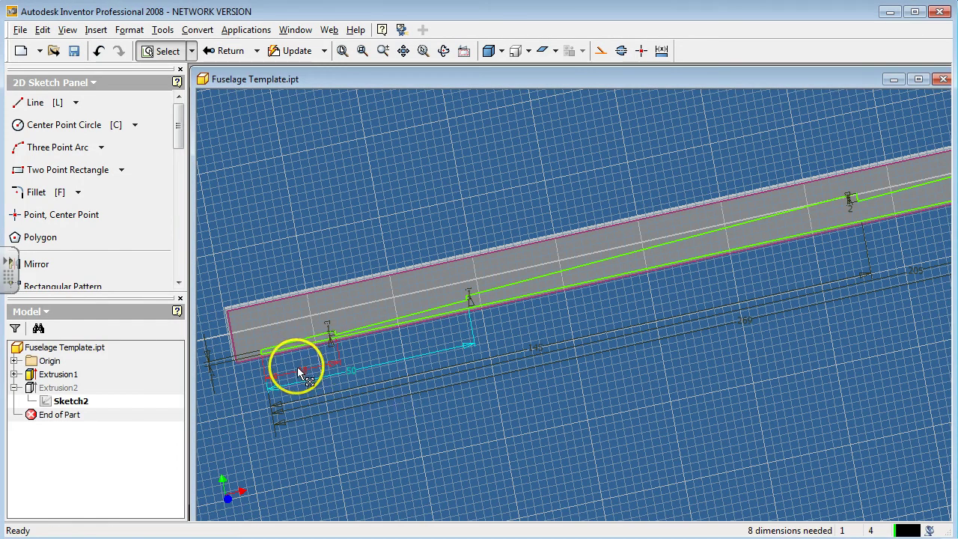
pyautogui.click(297, 366)
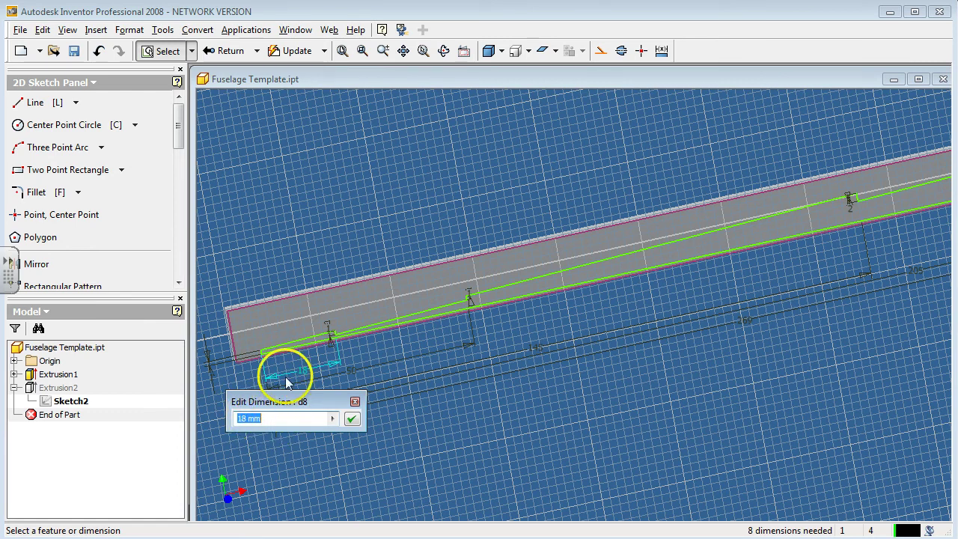
pyautogui.click(357, 402)
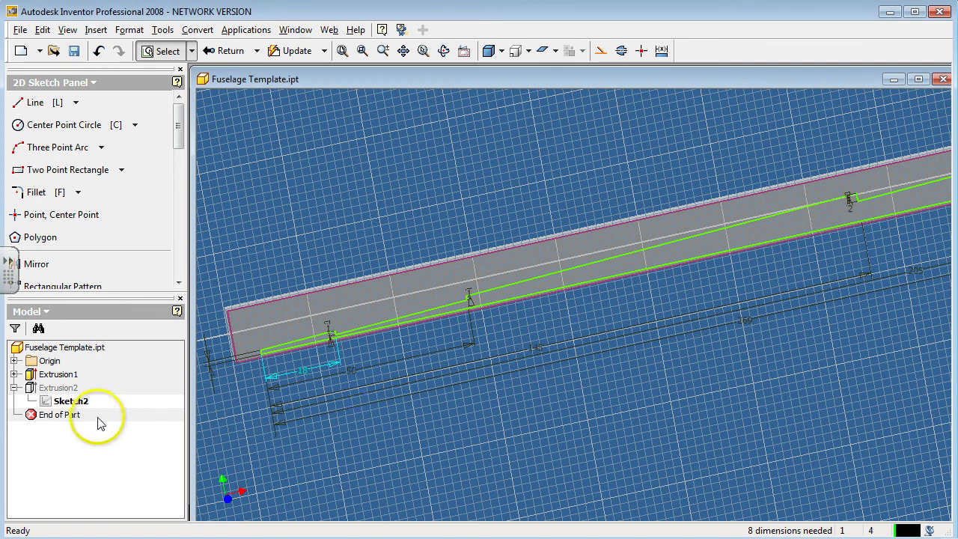
pyautogui.click(232, 51)
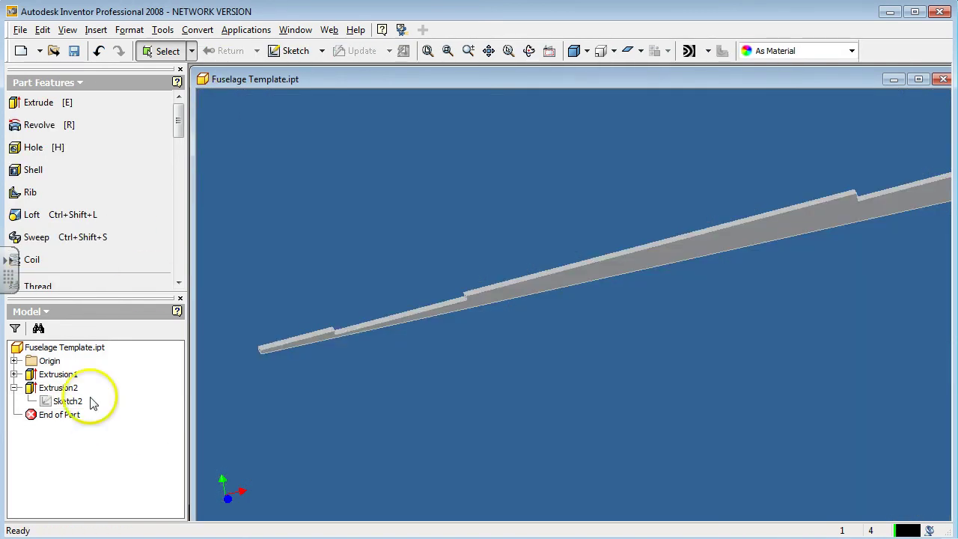
pyautogui.click(66, 388)
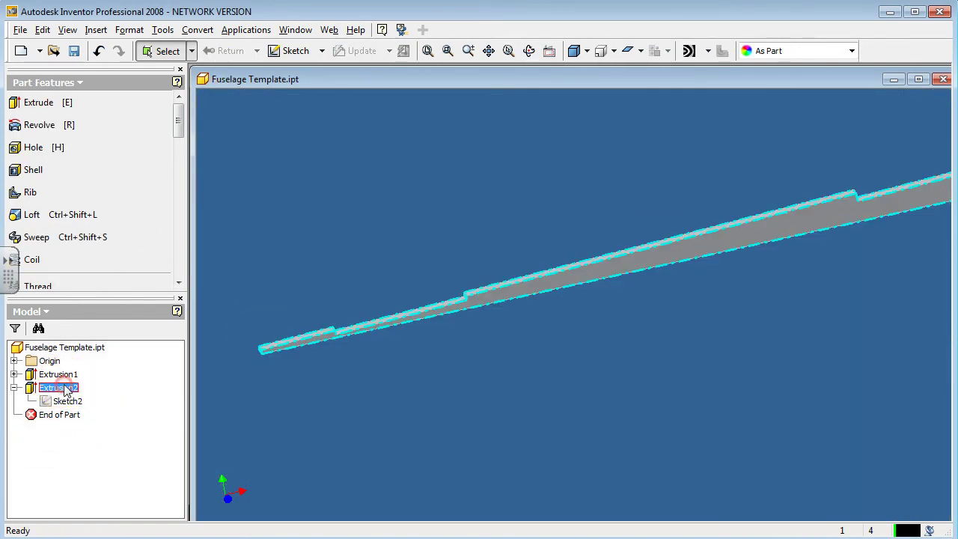
pyautogui.rightClick(65, 388)
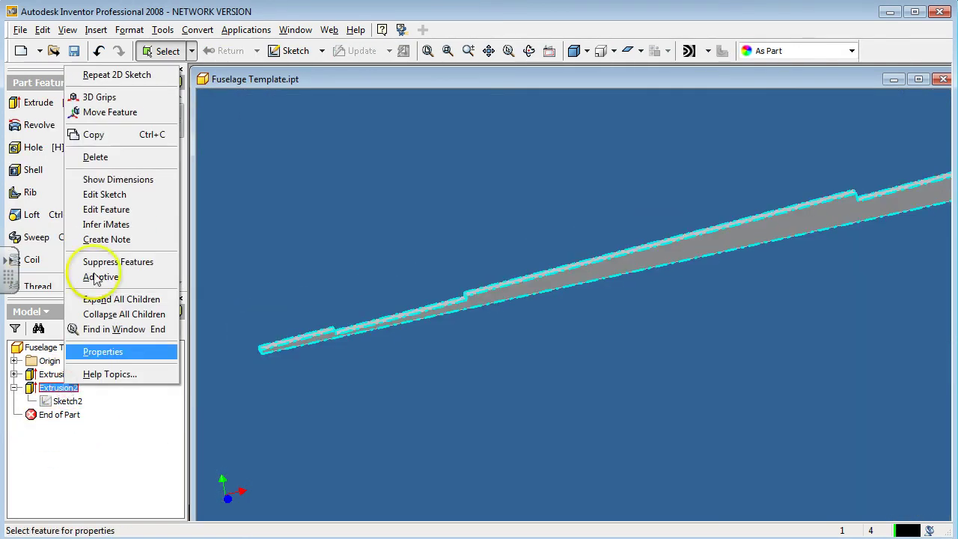
pyautogui.click(109, 158)
pyautogui.click(173, 187)
pyautogui.click(60, 388)
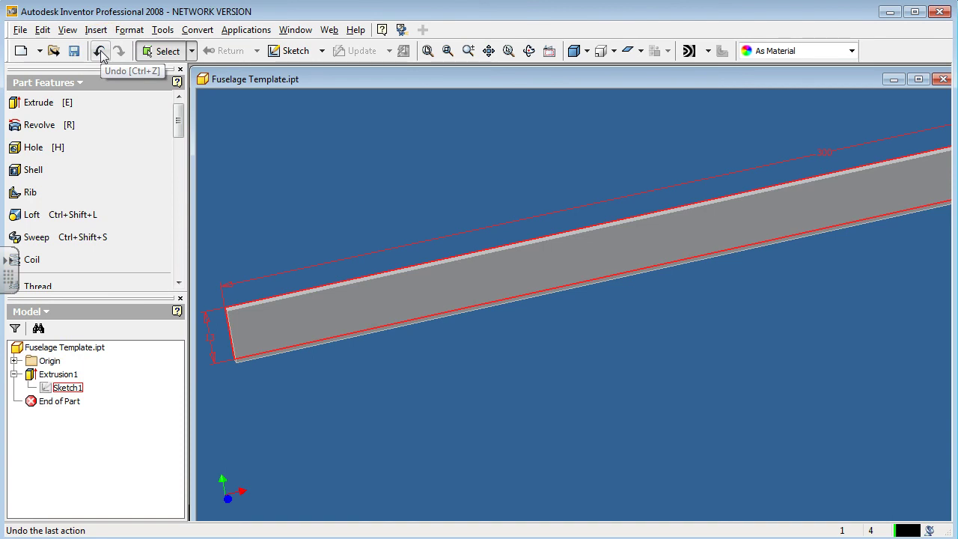
pyautogui.click(101, 51)
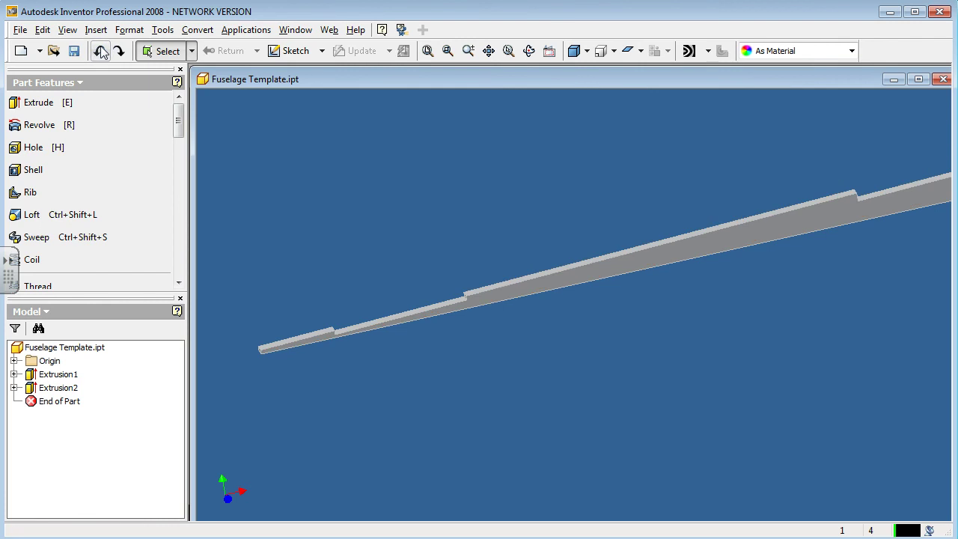
pyautogui.scroll(-3, 328, 358)
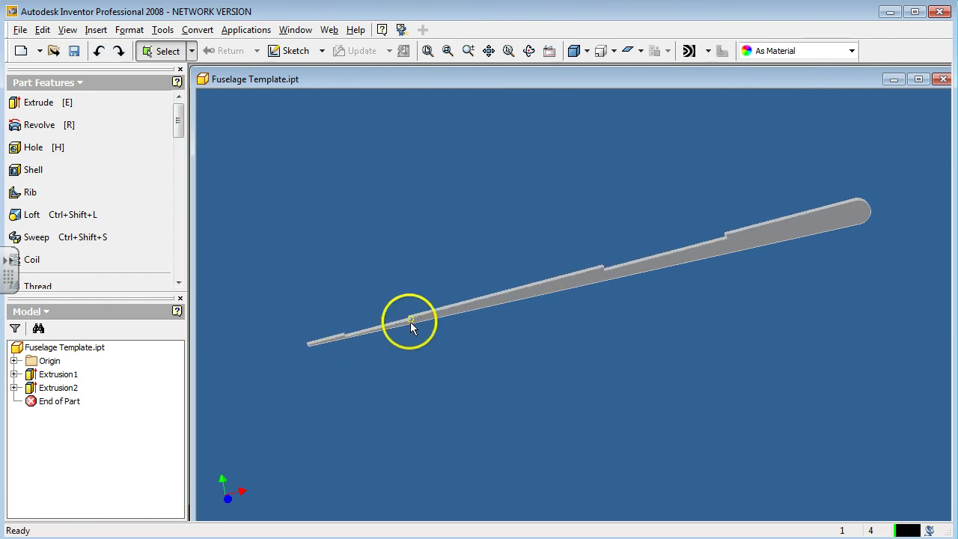
# Save As Bechtel Fuselage.ipt into Bechtel Glider Parts, then switch to isometric view
pyautogui.click(20, 30)
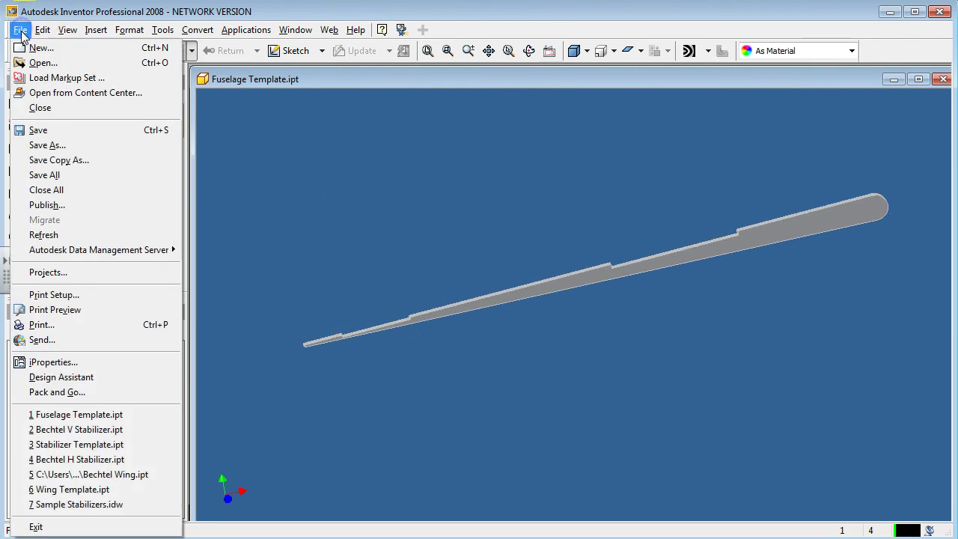
pyautogui.click(47, 145)
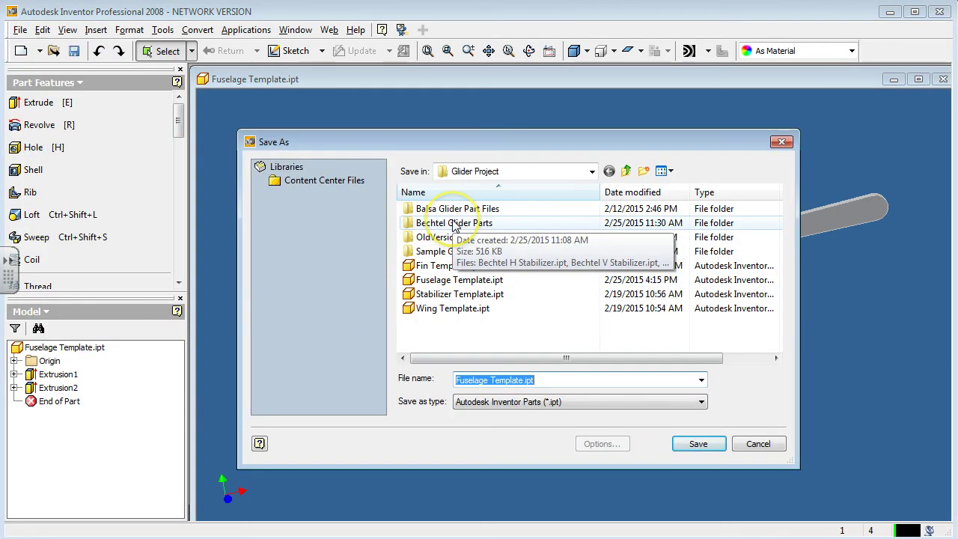
pyautogui.doubleClick(455, 225)
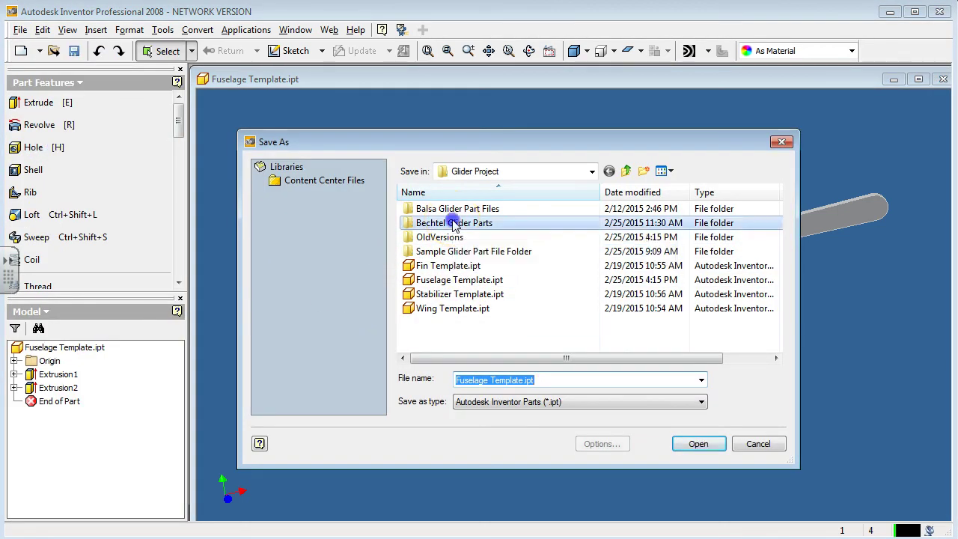
pyautogui.click(458, 381)
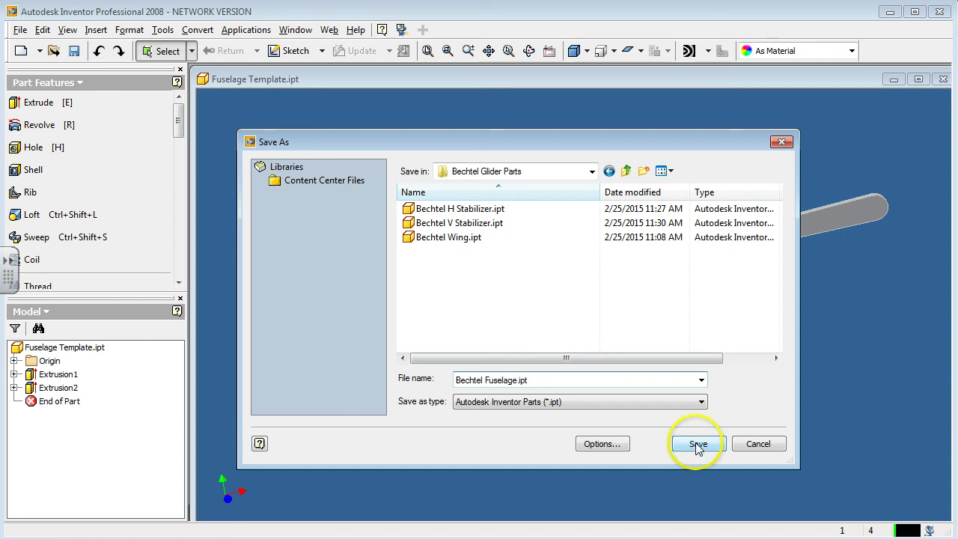
pyautogui.click(696, 444)
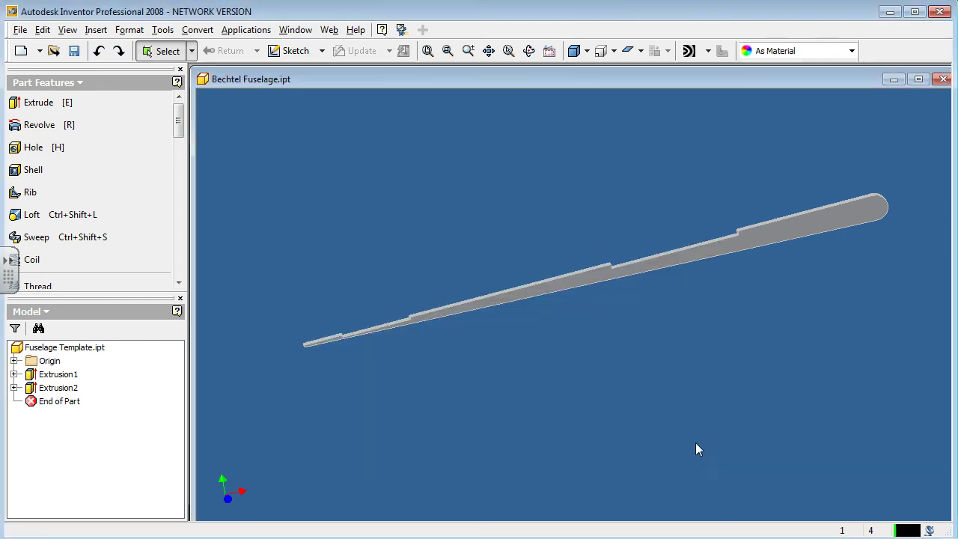
pyautogui.press('F6')
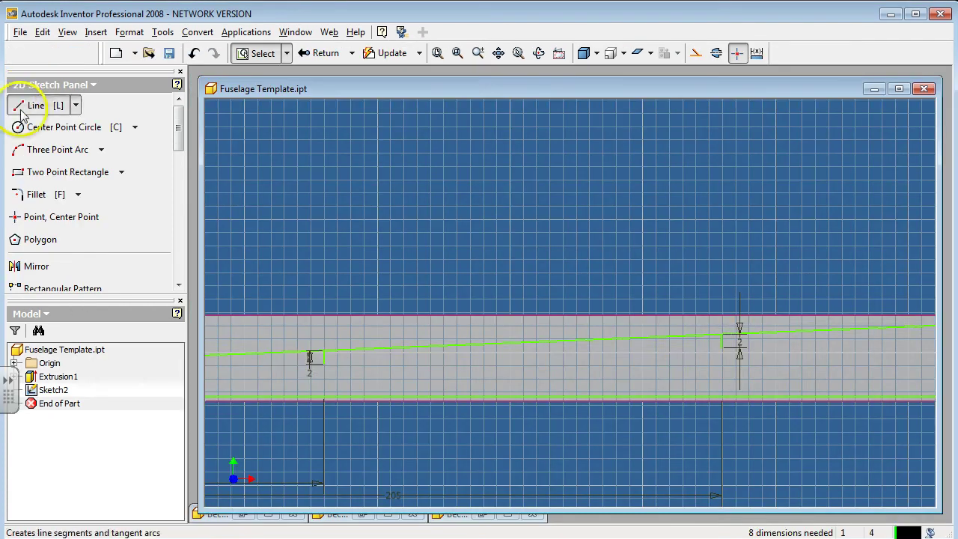
# Draw a horizontal line along the outline, end the Line tool, and zoom to fit the profile
pyautogui.click(34, 104)
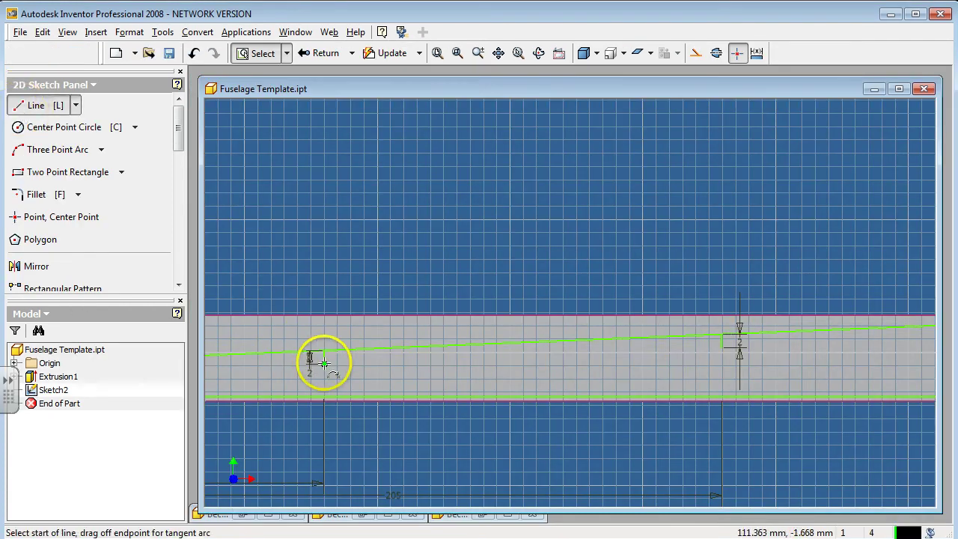
pyautogui.click(324, 363)
pyautogui.click(706, 342)
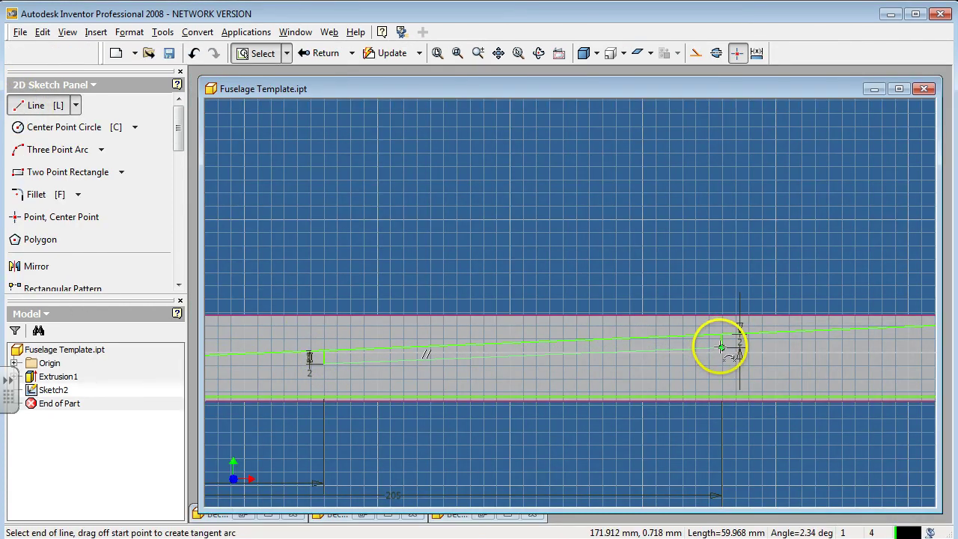
pyautogui.click(531, 347)
pyautogui.scroll(4, 529, 347)
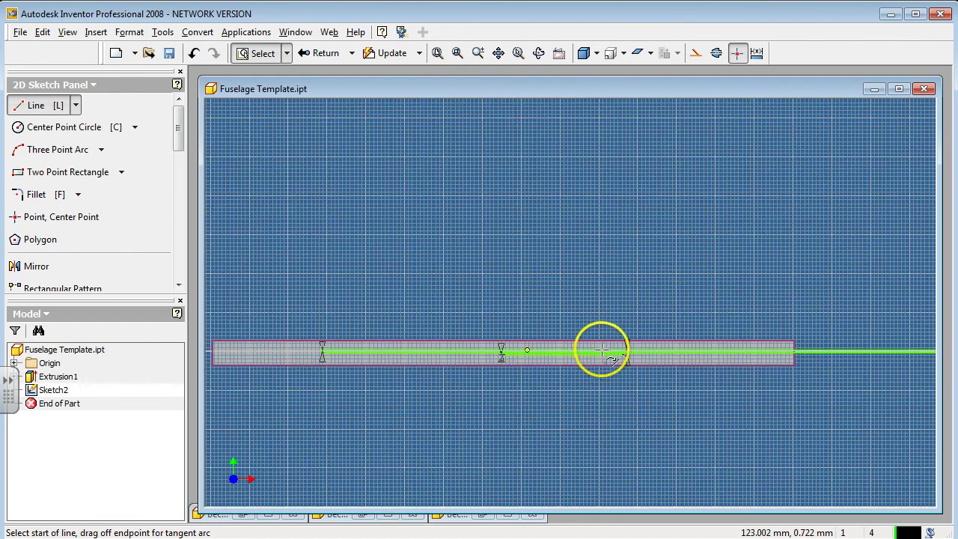
pyautogui.scroll(-2, 602, 349)
pyautogui.scroll(-1, 602, 349)
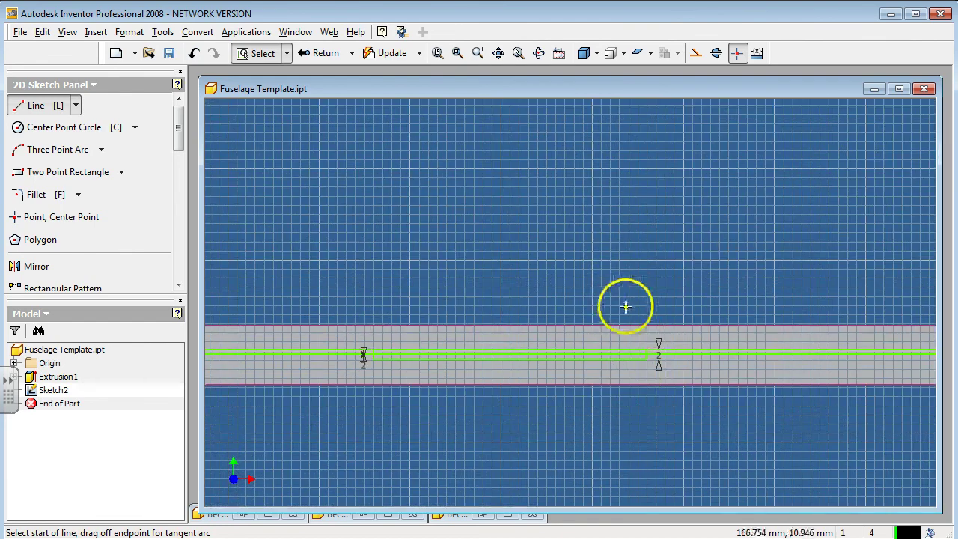
pyautogui.scroll(2, 605, 357)
pyautogui.scroll(2, 683, 354)
pyautogui.scroll(3, 682, 354)
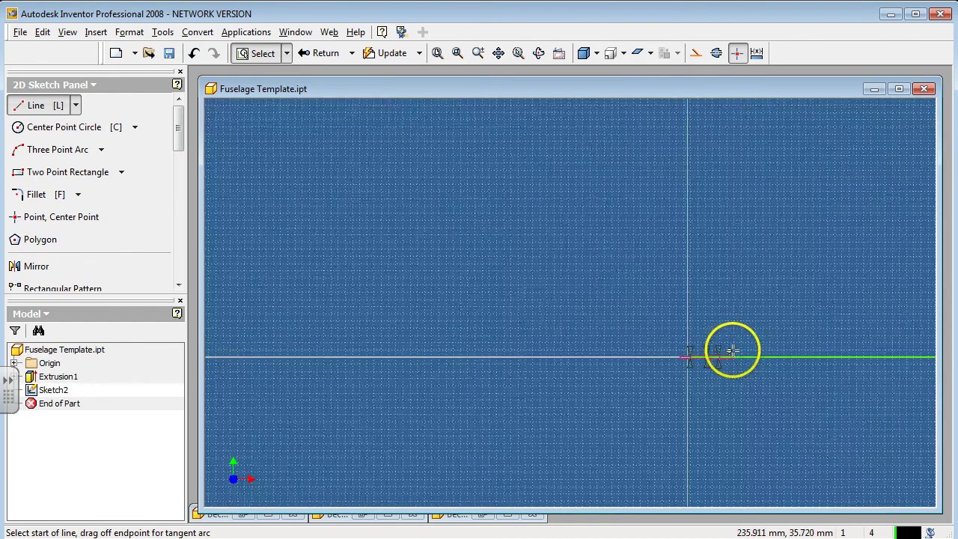
pyautogui.scroll(-1, 707, 360)
pyautogui.scroll(-3, 707, 360)
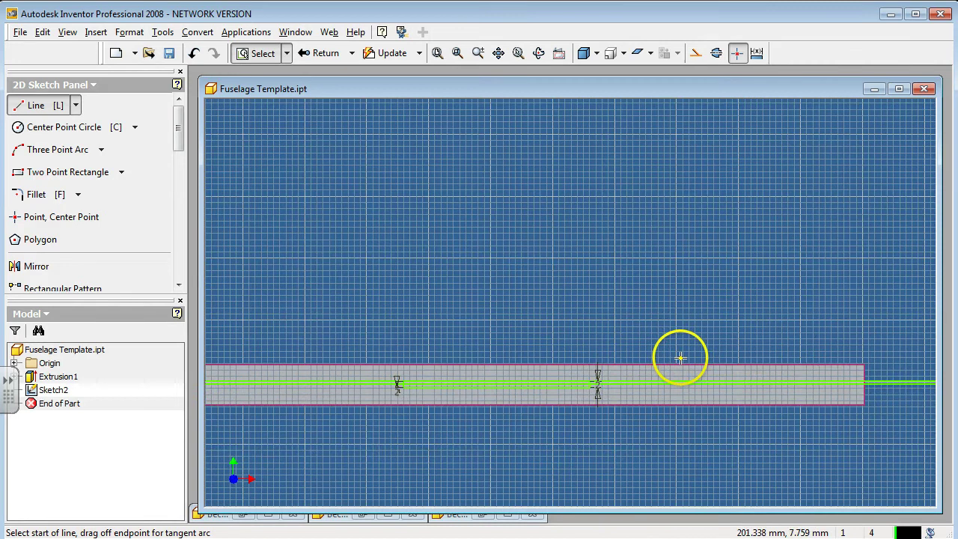
pyautogui.press('Escape')
pyautogui.scroll(1, 646, 346)
pyautogui.scroll(-2, 603, 368)
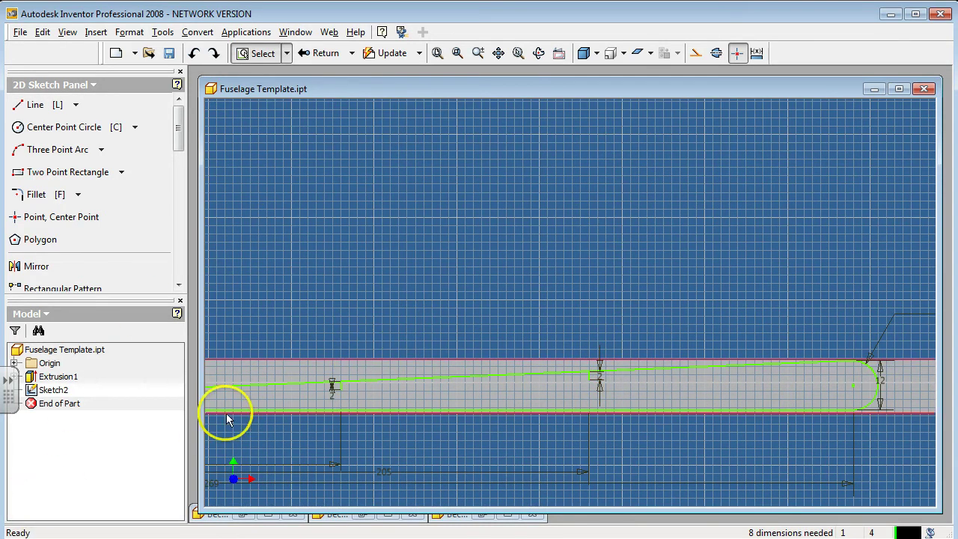
pyautogui.press('Home')
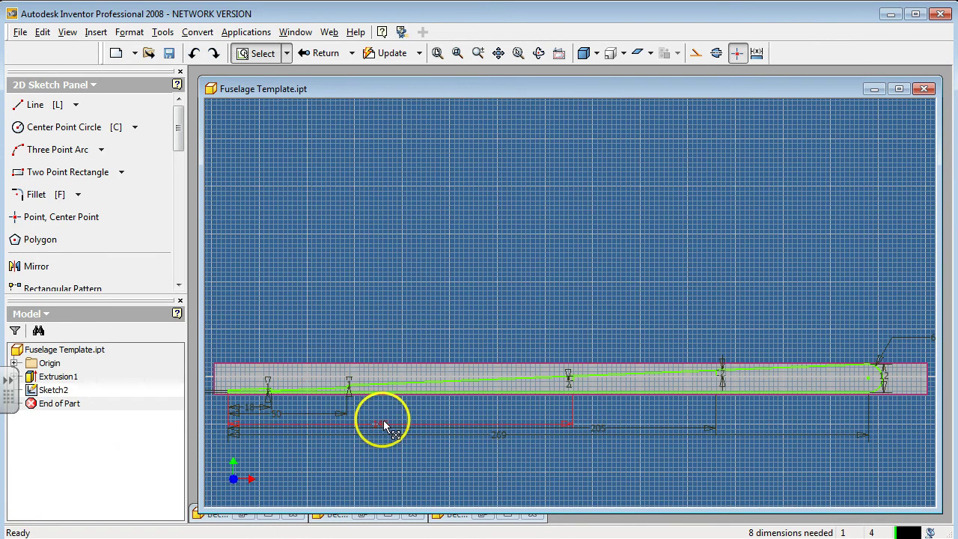
# Delete the 269, 209 and 205 dimensions from the fuselage sketch
pyautogui.click(384, 425)
pyautogui.press('Delete')
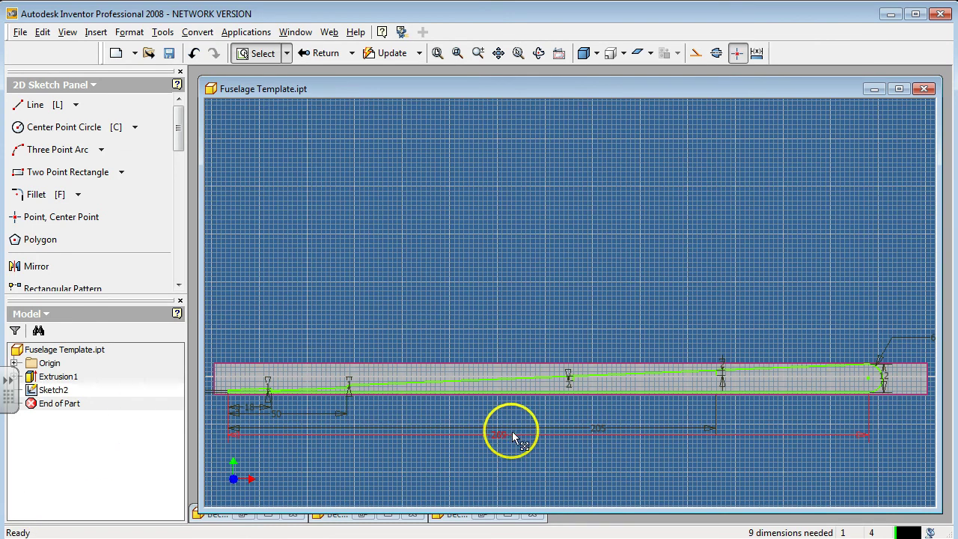
pyautogui.click(513, 436)
pyautogui.press('Delete')
pyautogui.click(482, 428)
pyautogui.press('Delete')
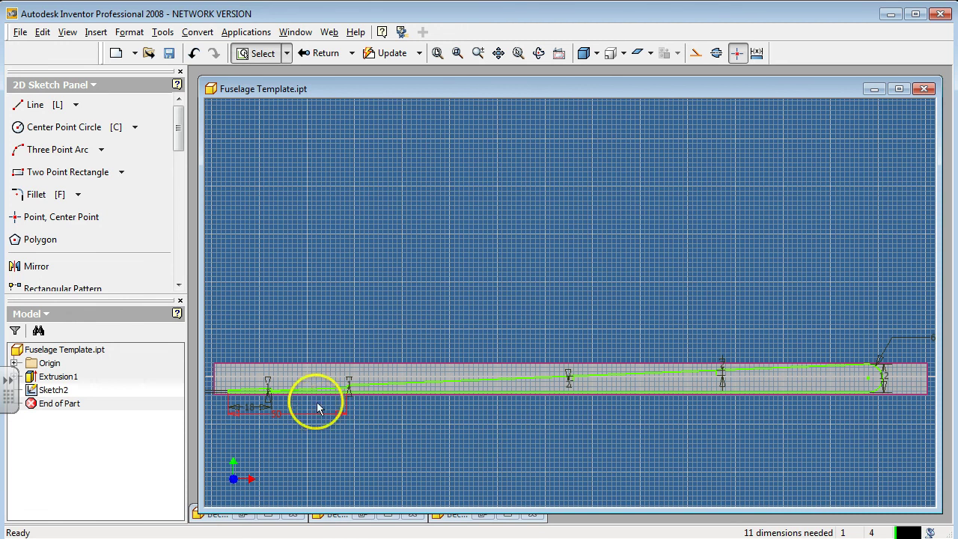
# Draw a line from the existing constraint point further along the outline
pyautogui.click(30, 105)
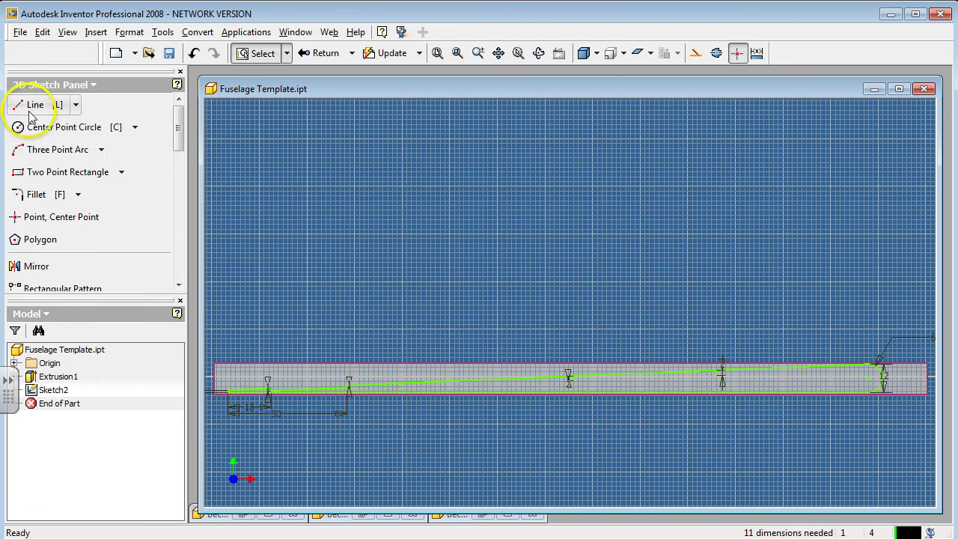
pyautogui.click(570, 380)
pyautogui.click(719, 380)
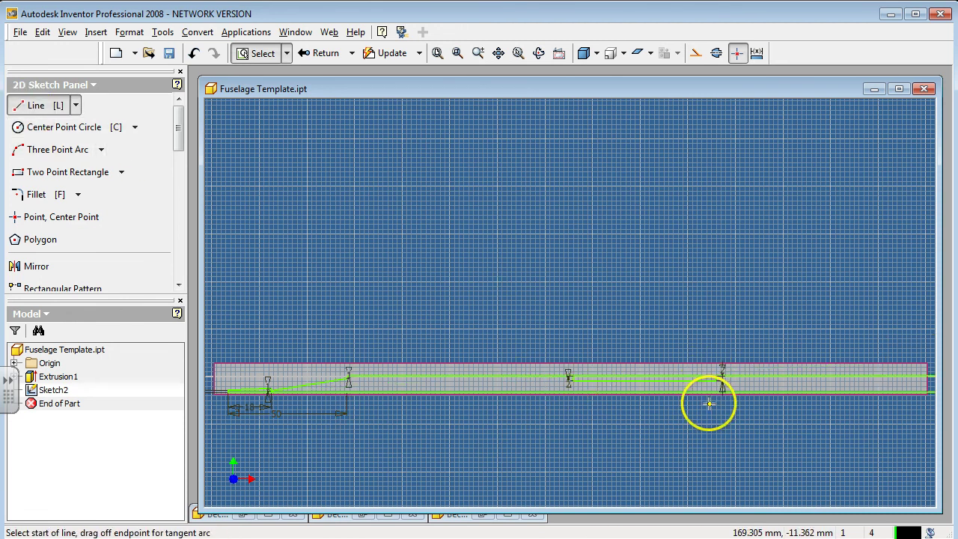
pyautogui.press('Escape')
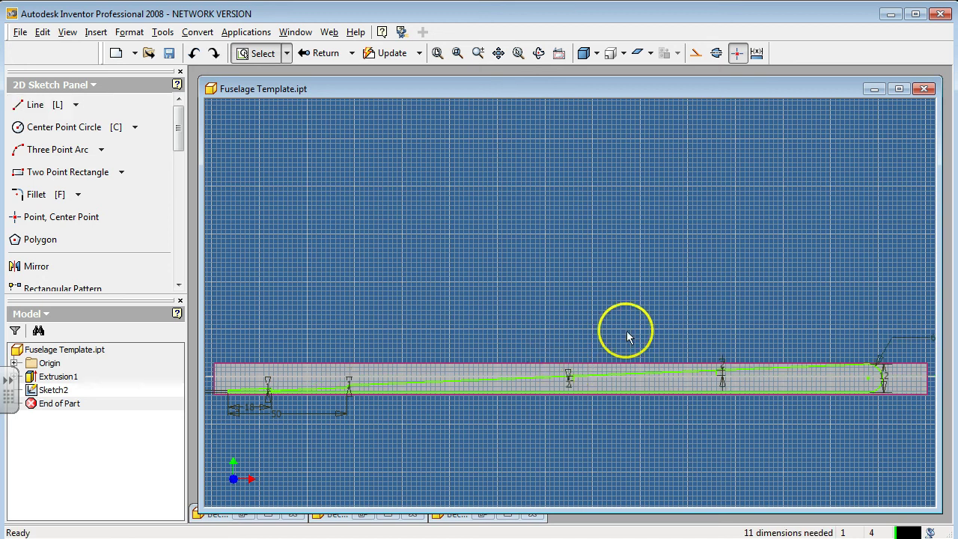
# Select the right-end point, the rectangle's bottom edge and the dimension near the left end
pyautogui.scroll(-2, 392, 342)
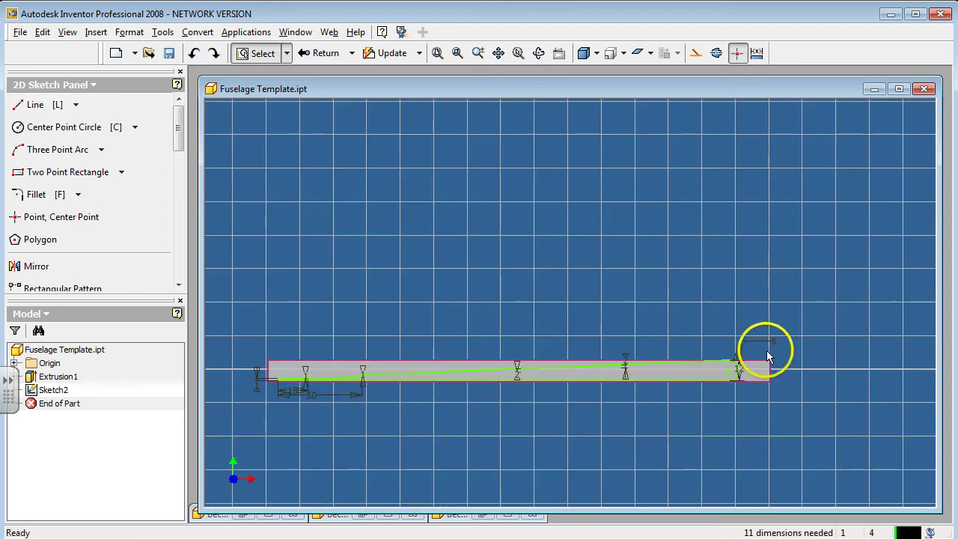
pyautogui.click(738, 368)
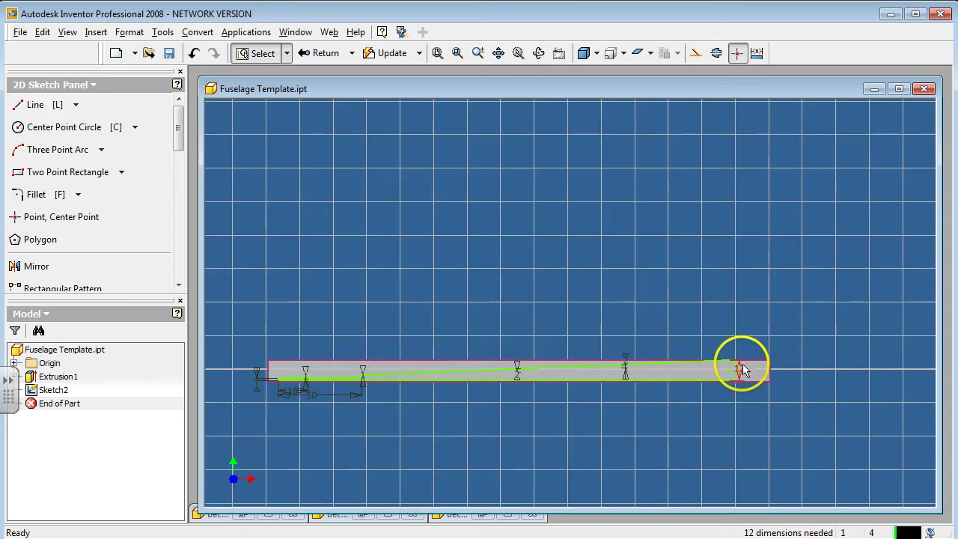
pyautogui.click(555, 372)
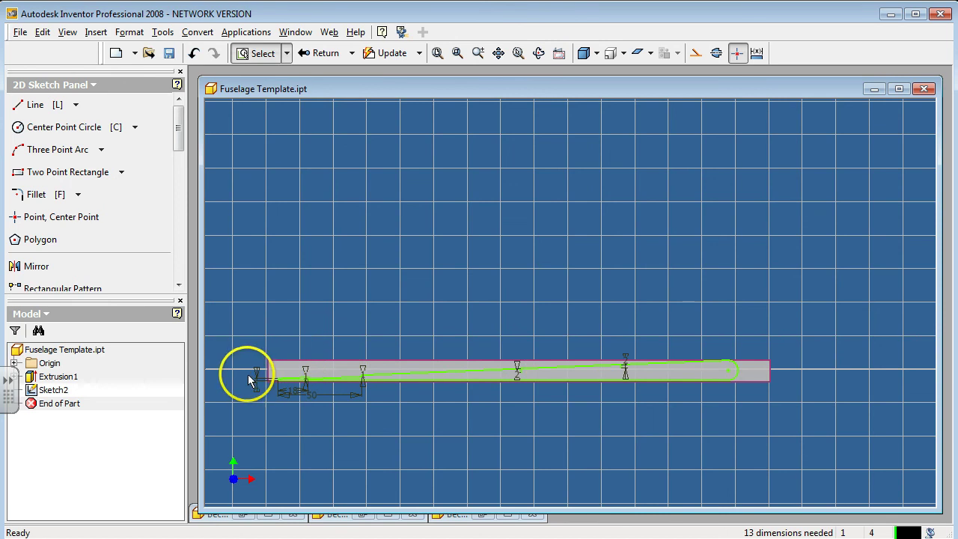
pyautogui.click(318, 387)
pyautogui.scroll(3, 358, 374)
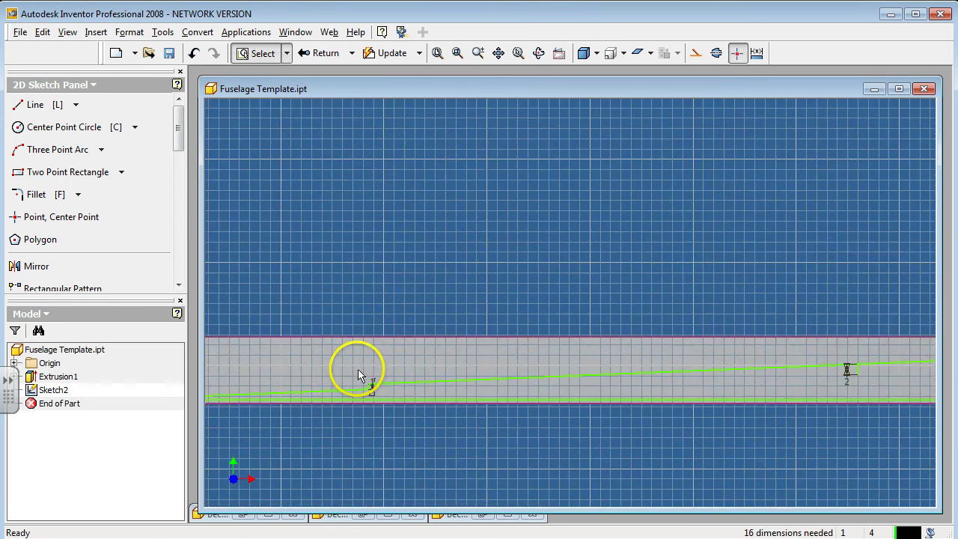
pyautogui.scroll(-2, 733, 346)
pyautogui.scroll(1, 797, 385)
pyautogui.scroll(1, 798, 385)
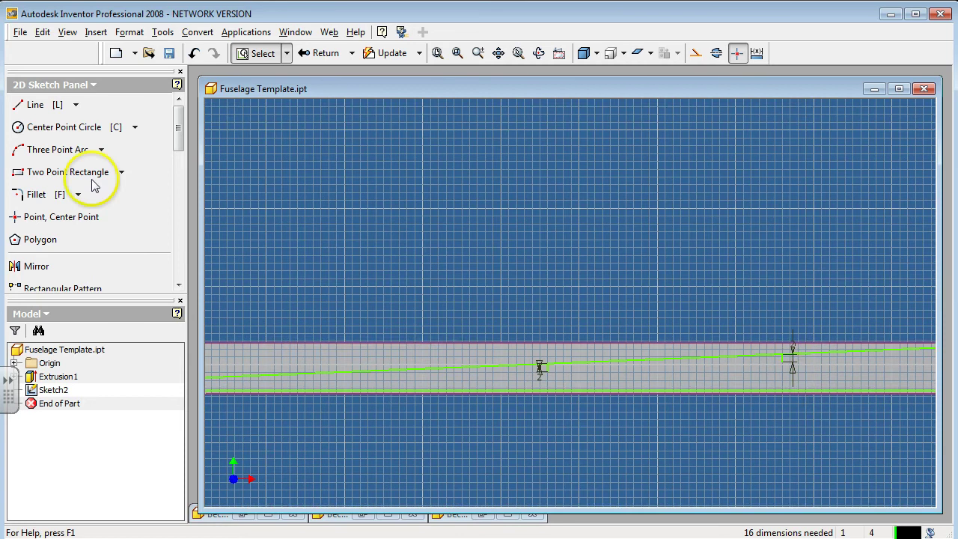
# Start a line at the left sketch point, then cancel it
pyautogui.click(34, 105)
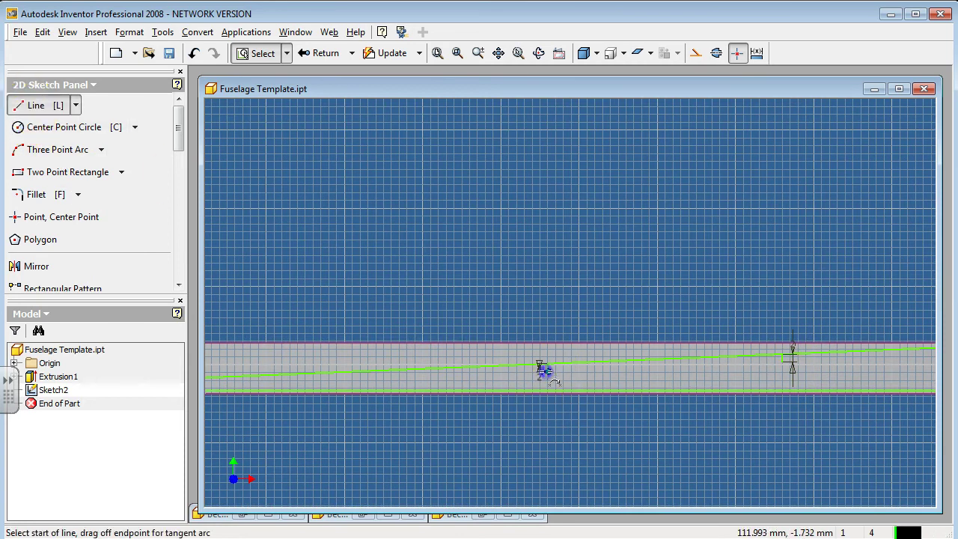
pyautogui.click(544, 372)
pyautogui.press('Escape')
pyautogui.scroll(-2, 743, 382)
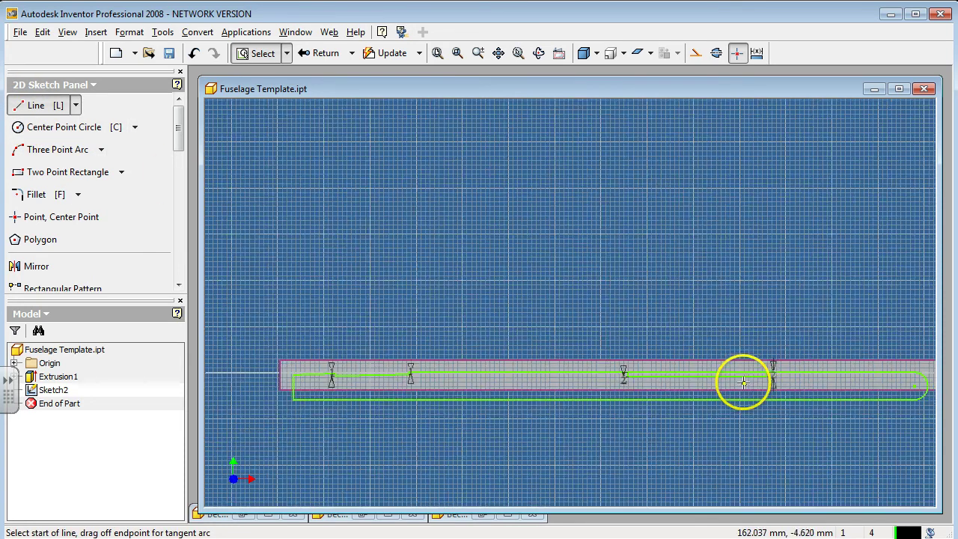
pyautogui.scroll(-1, 743, 382)
pyautogui.press('Escape')
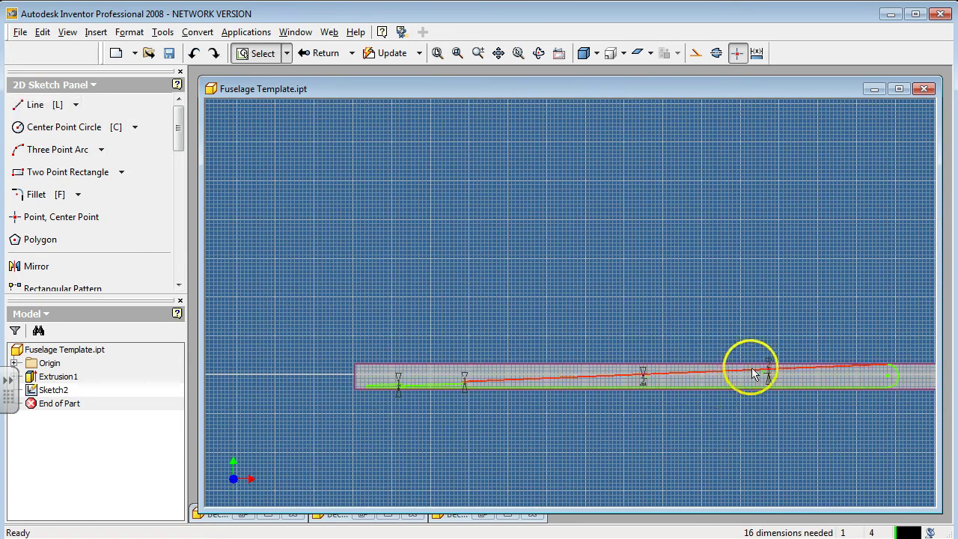
pyautogui.scroll(3, 755, 370)
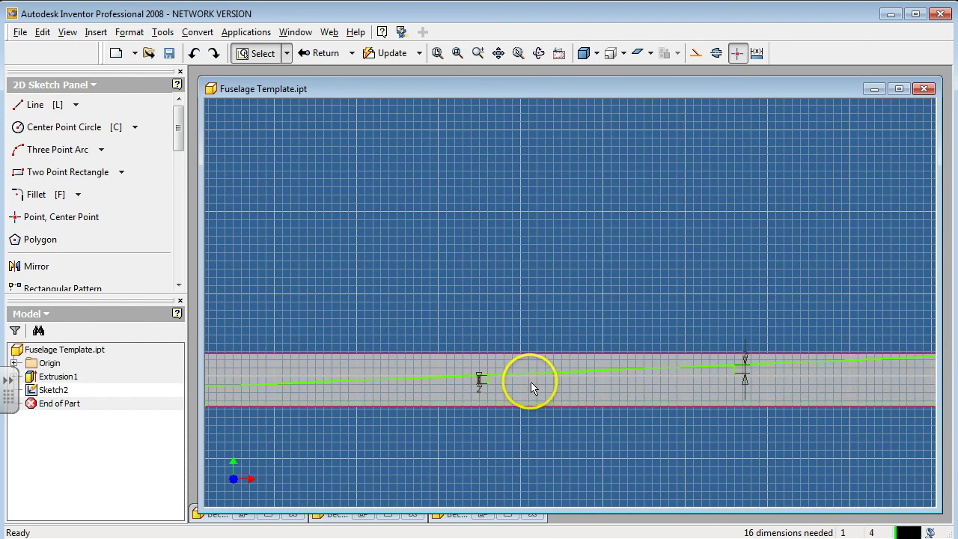
pyautogui.scroll(2, 531, 388)
# Draw a tapered line from the profile step to the right-hand point
pyautogui.click(45, 106)
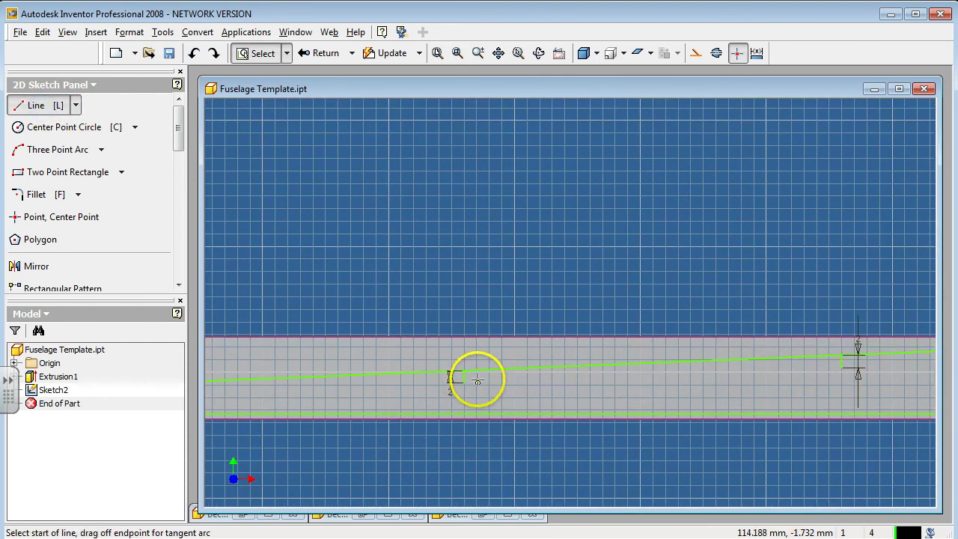
pyautogui.click(461, 381)
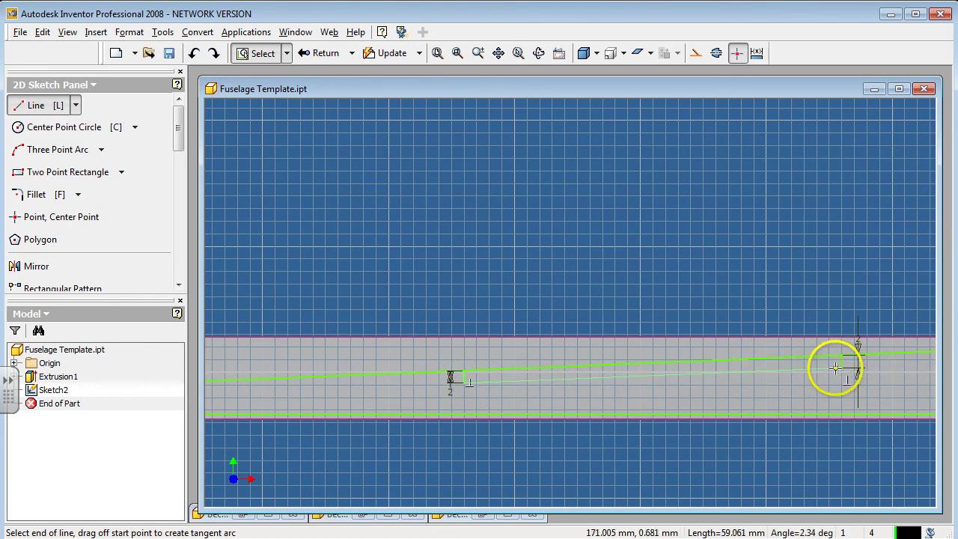
pyautogui.click(894, 365)
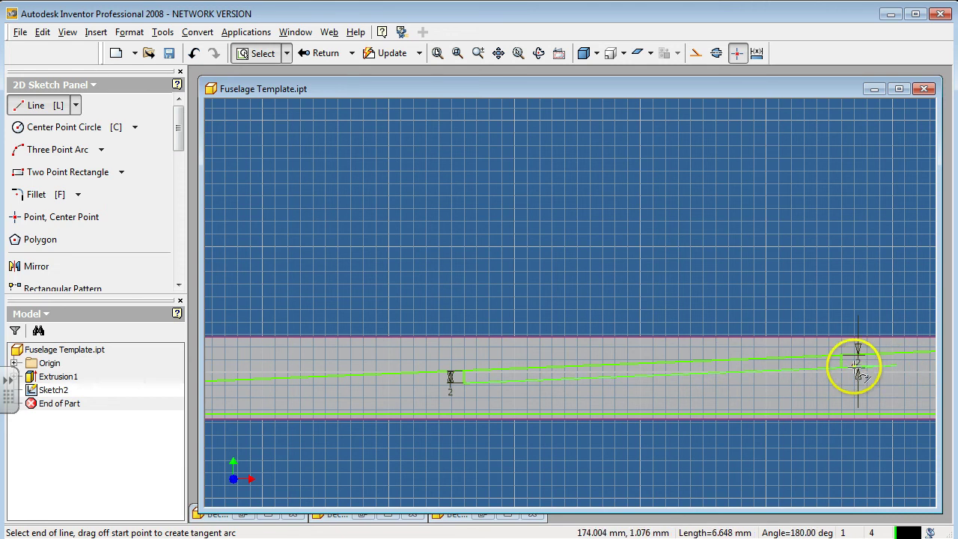
# Trim away the unwanted line segment at the right end of the profile
pyautogui.press('x')
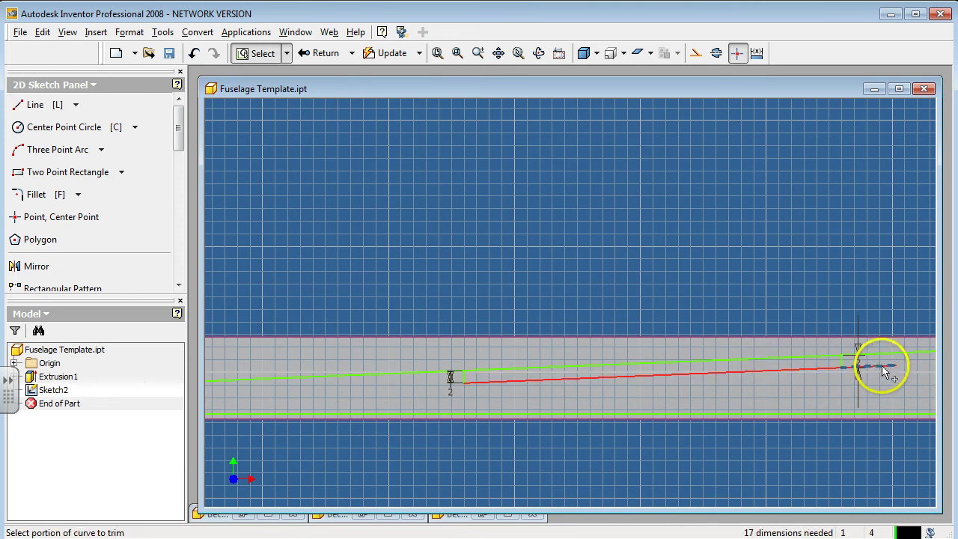
pyautogui.click(882, 366)
pyautogui.scroll(-3, 683, 381)
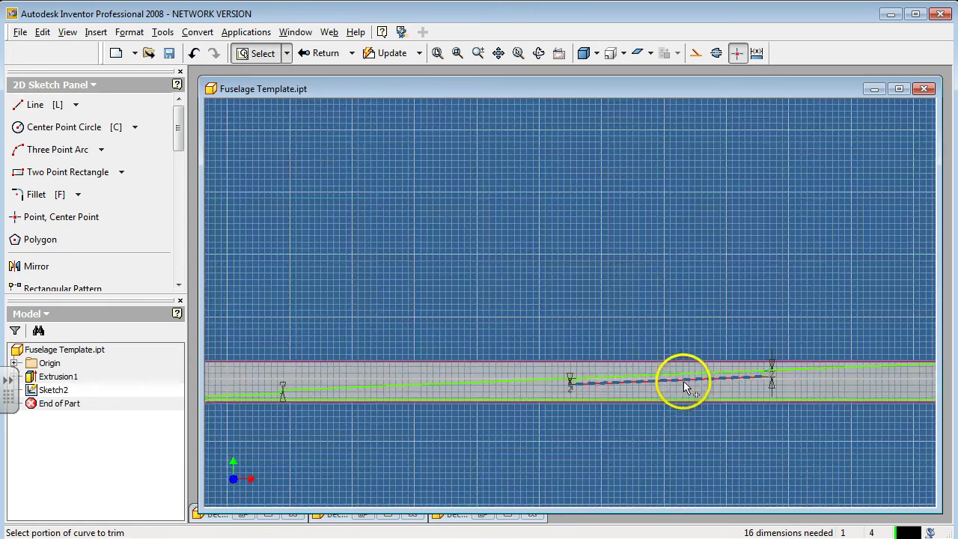
pyautogui.scroll(3, 684, 380)
# Trim off the upper leftover segment of the old top line between the steps
pyautogui.click(678, 372)
pyautogui.scroll(-3, 670, 381)
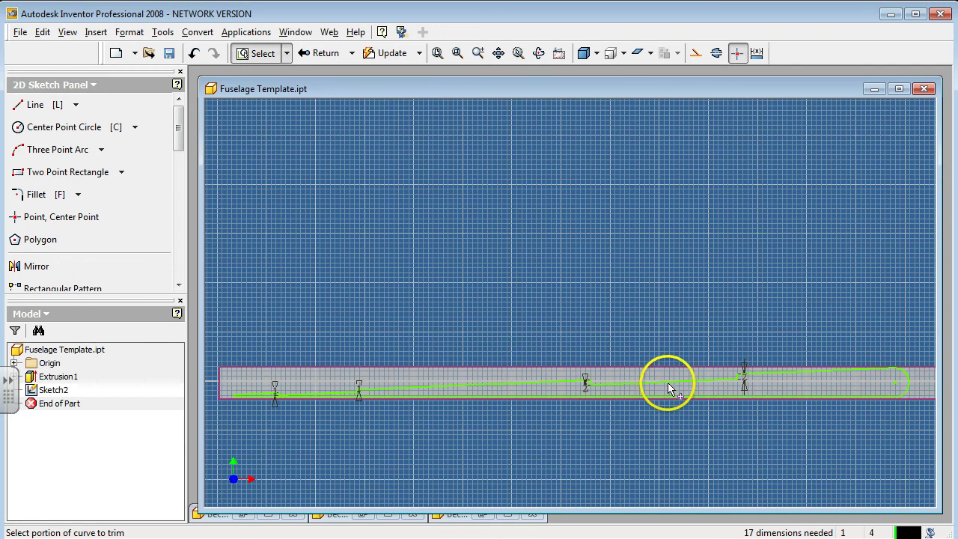
pyautogui.scroll(2, 478, 372)
pyautogui.scroll(-1, 479, 372)
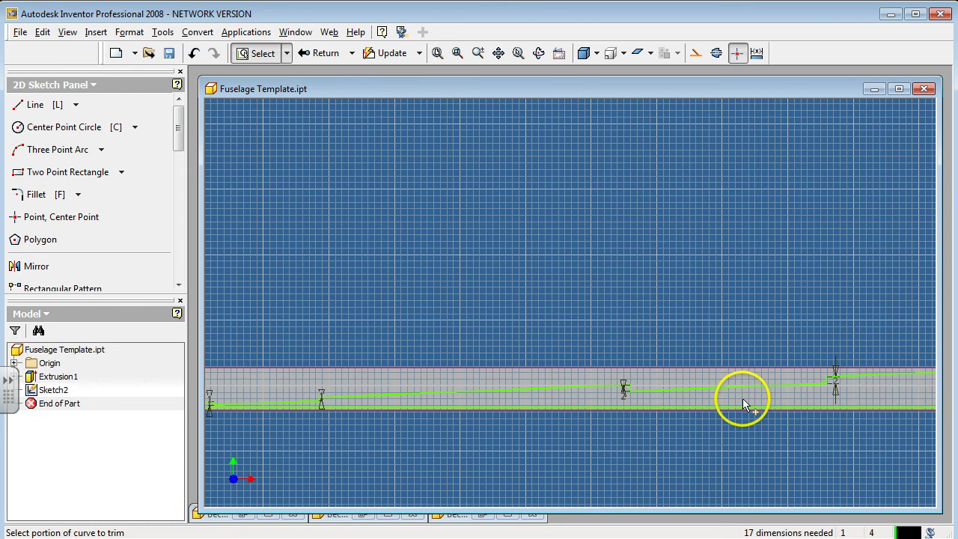
pyautogui.scroll(-2, 742, 397)
pyautogui.scroll(-1, 741, 396)
pyautogui.scroll(2, 771, 393)
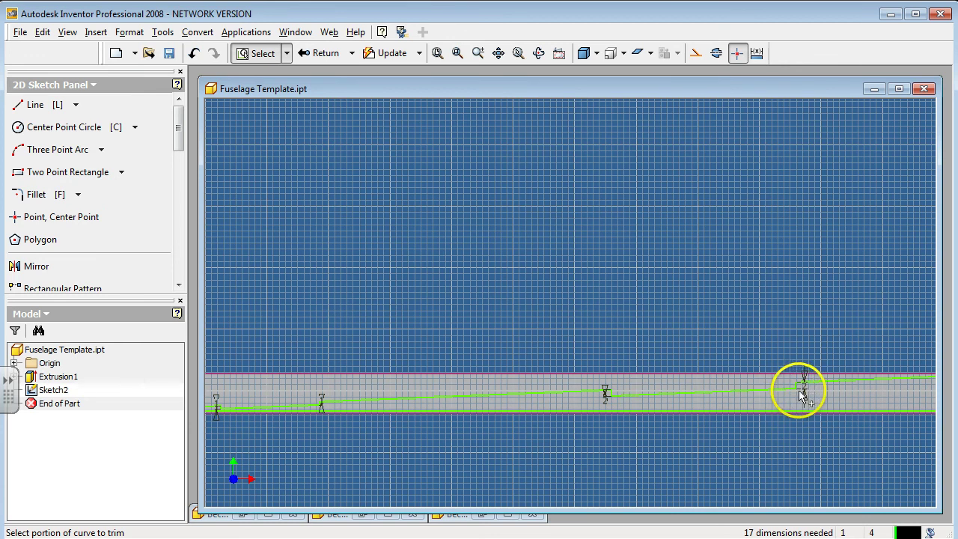
pyautogui.scroll(2, 783, 397)
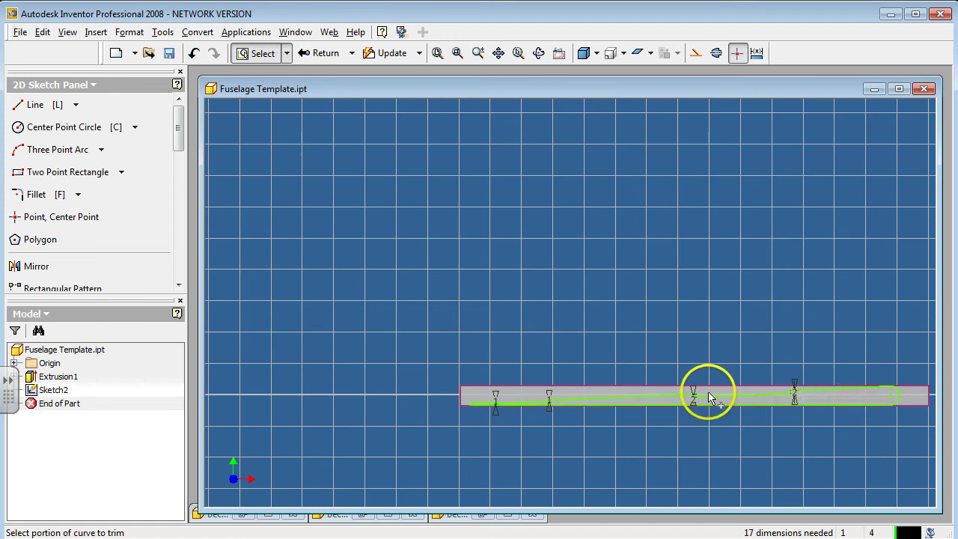
pyautogui.scroll(2, 709, 397)
pyautogui.scroll(-1, 858, 425)
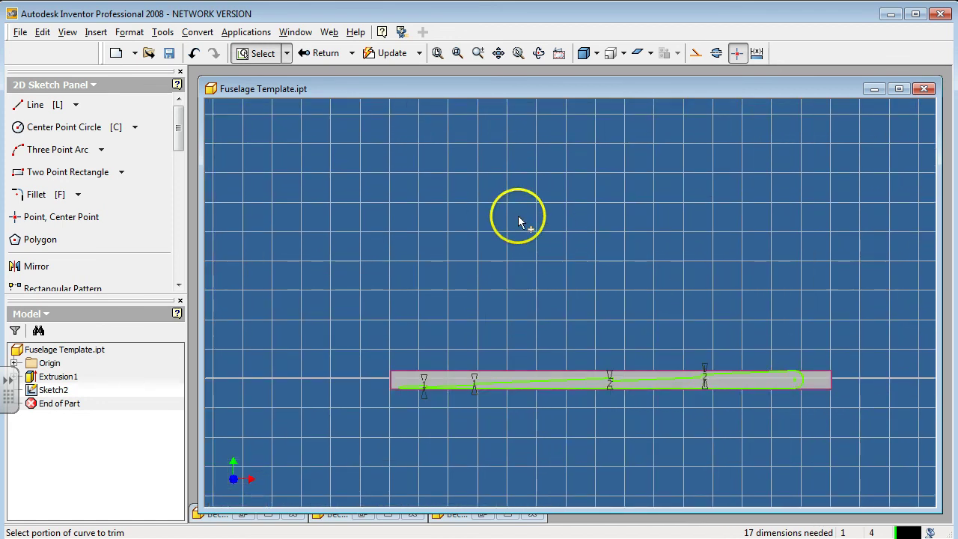
pyautogui.scroll(-2, 793, 404)
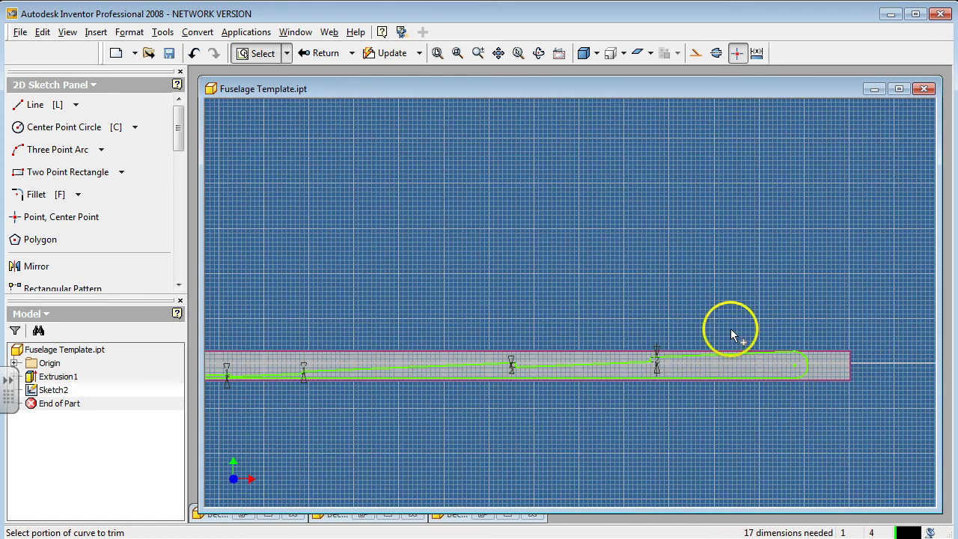
# Return to the part, try extruding the fuselage profile, and cancel the extrusion
pyautogui.click(311, 58)
pyautogui.click(53, 105)
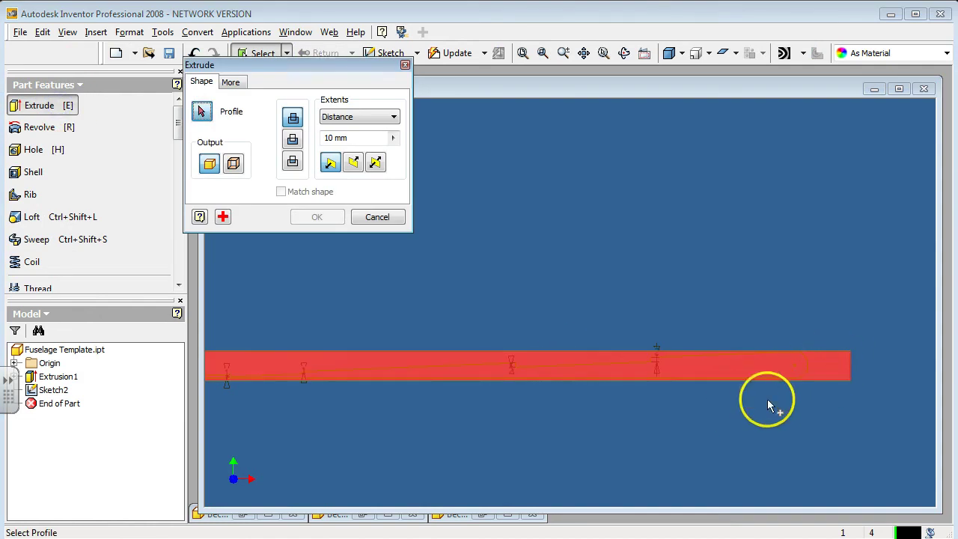
pyautogui.click(377, 216)
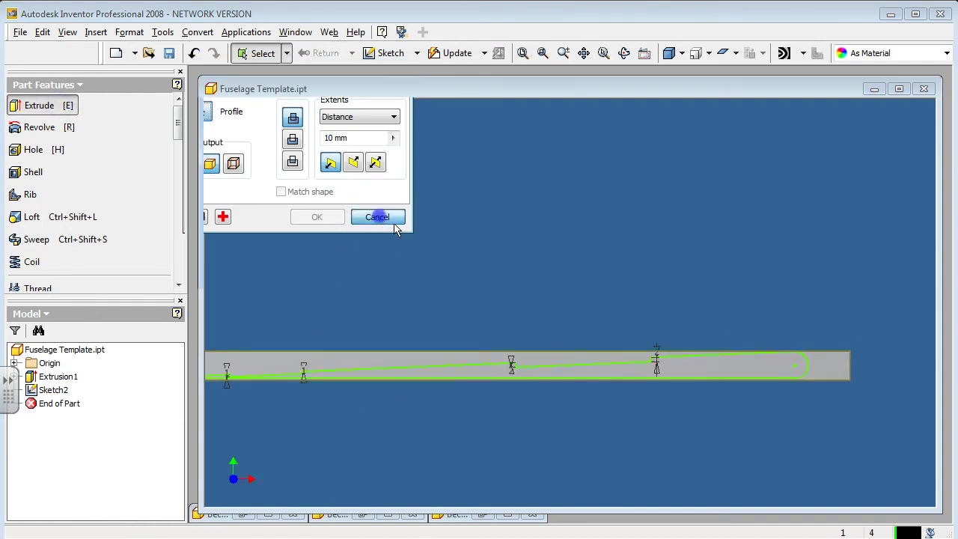
pyautogui.scroll(2, 529, 356)
pyautogui.scroll(-5, 530, 366)
pyautogui.scroll(2, 464, 385)
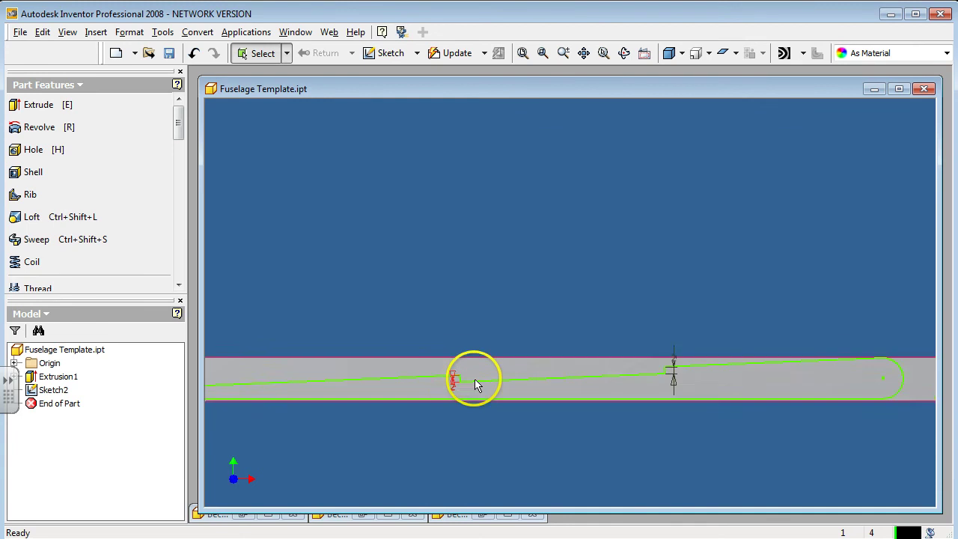
pyautogui.scroll(-4, 474, 385)
pyautogui.scroll(-2, 430, 406)
pyautogui.scroll(5, 411, 364)
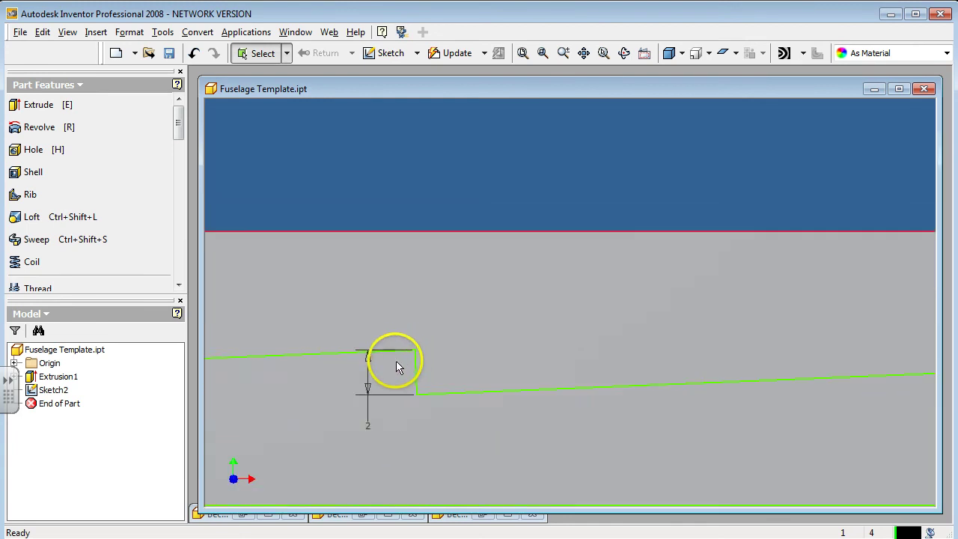
# Reopen Sketch2 and draw a 2 mm vertical line at the right-hand step
pyautogui.rightClick(333, 360)
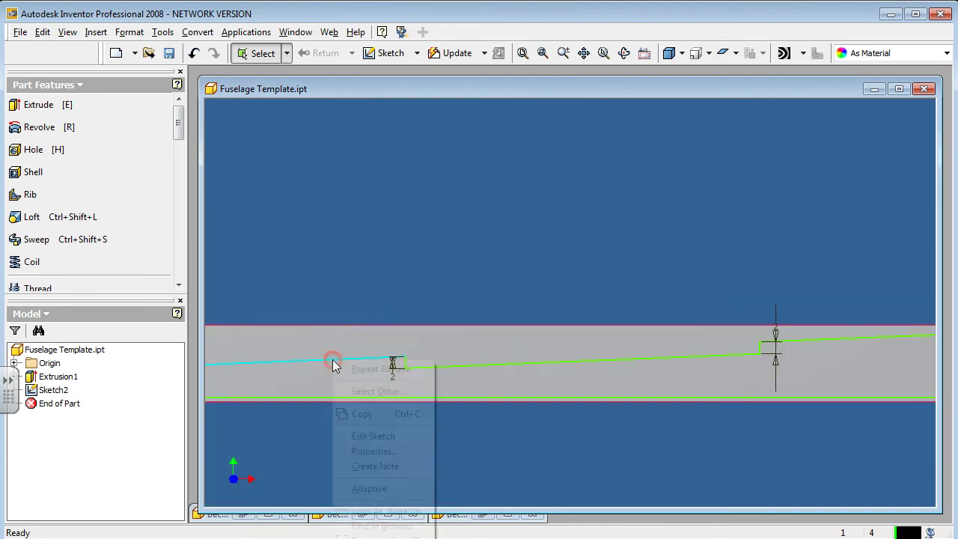
pyautogui.click(357, 437)
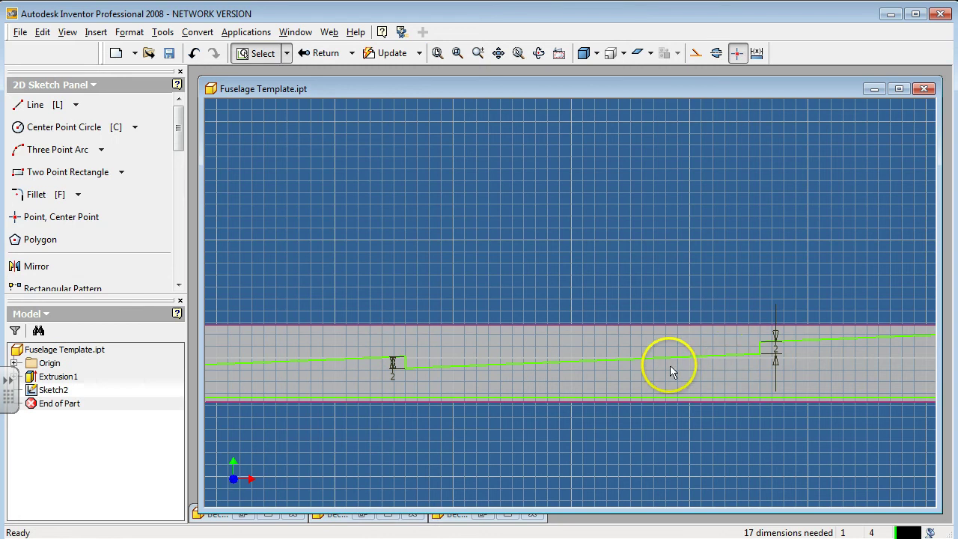
pyautogui.click(36, 105)
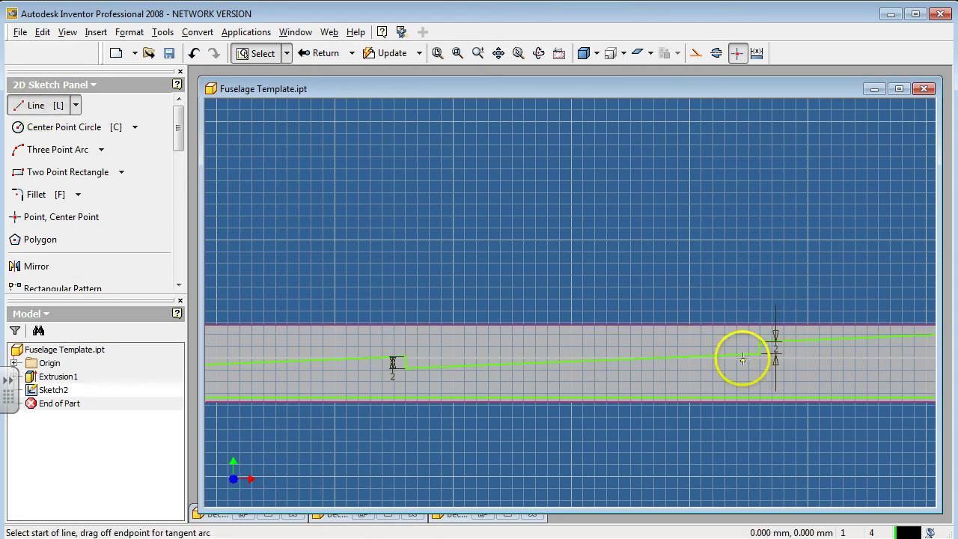
pyautogui.click(760, 342)
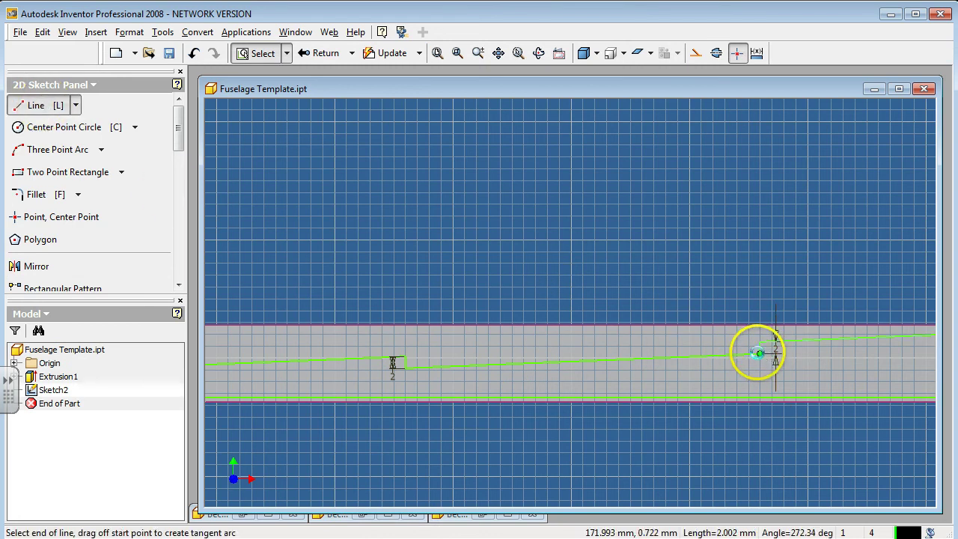
pyautogui.click(759, 348)
pyautogui.scroll(-8, 749, 362)
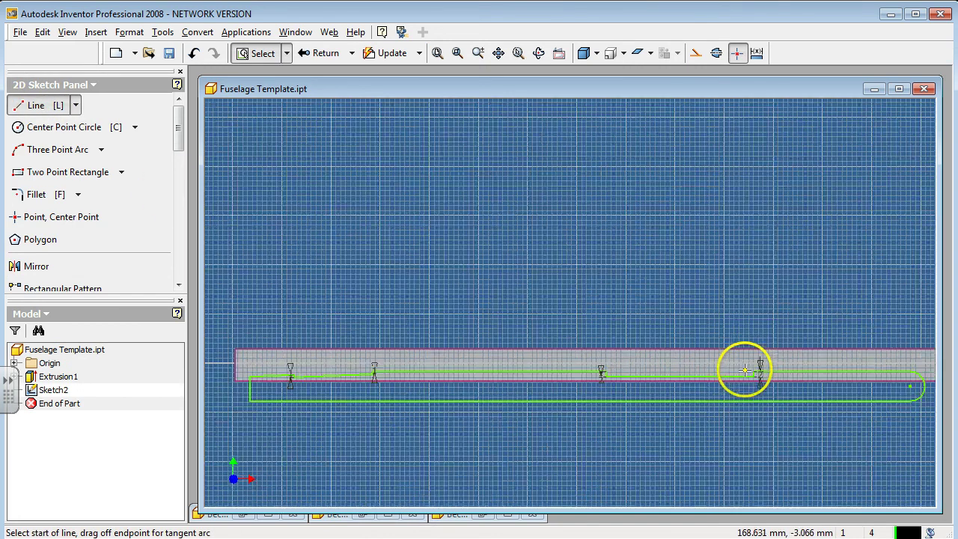